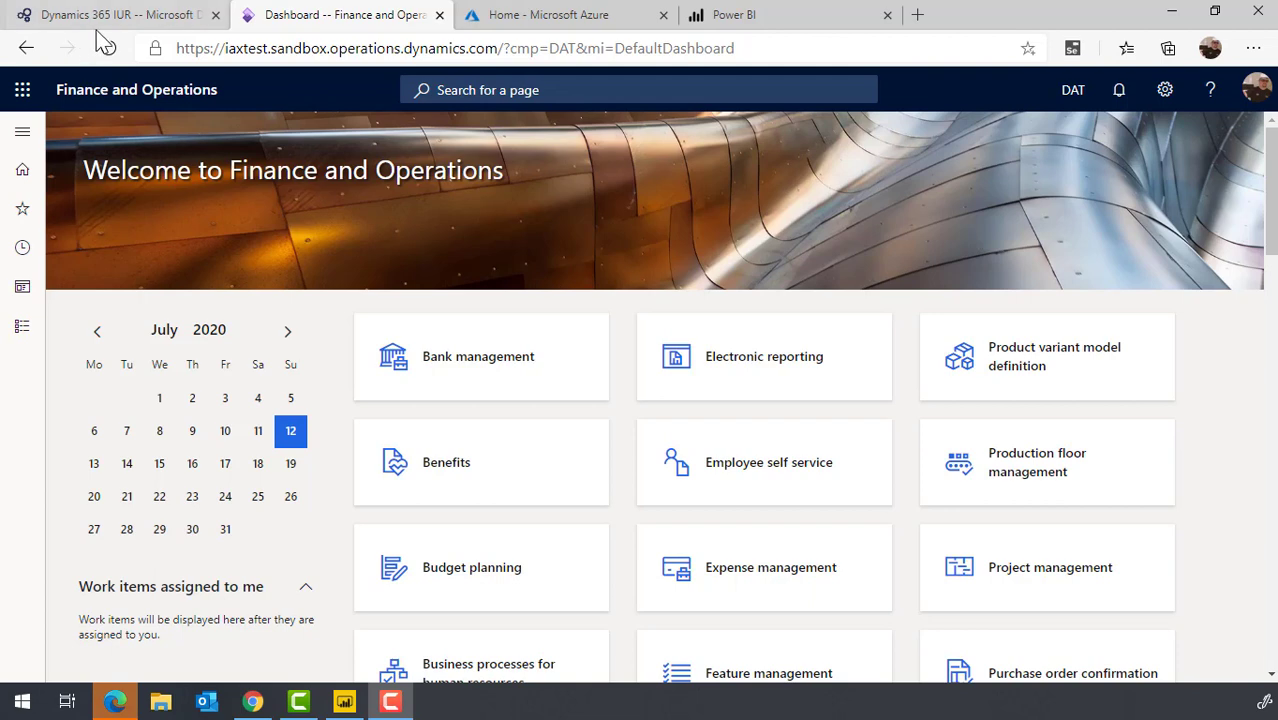
Switch to the Azure portal and start a new Azure Active Directory app registration named d365test.
left_click(104, 26)
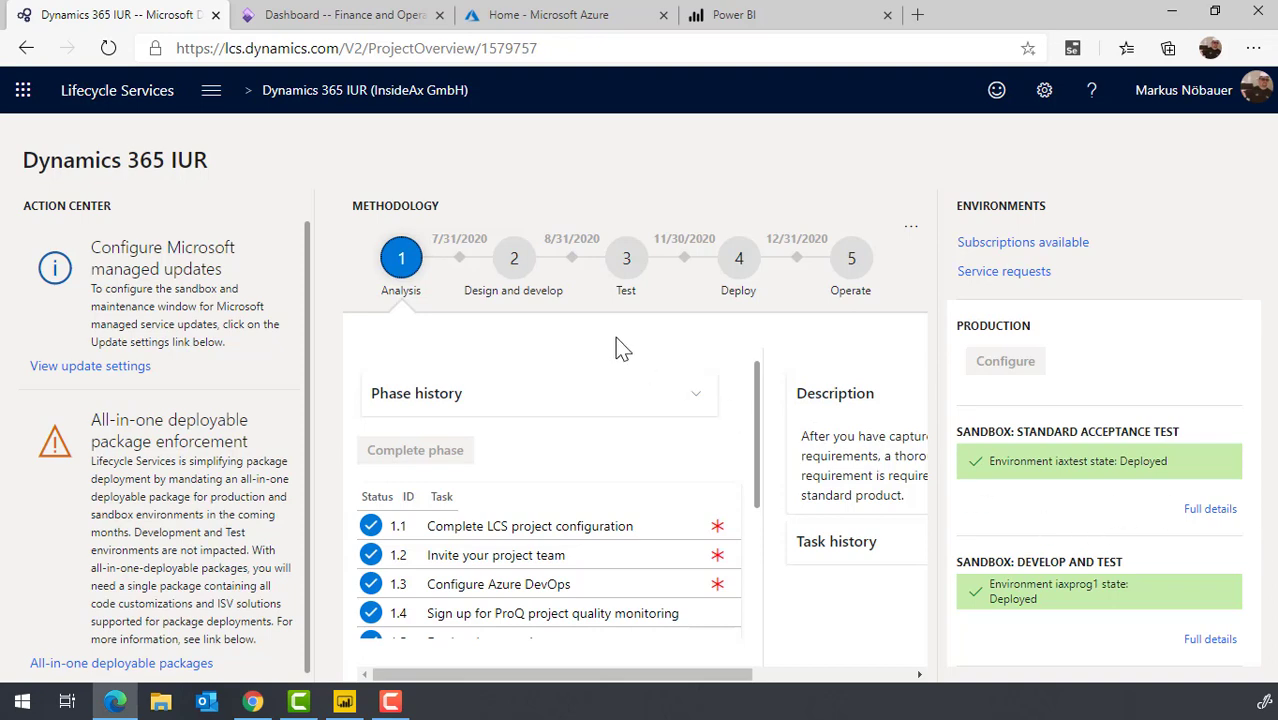
left_click(517, 20)
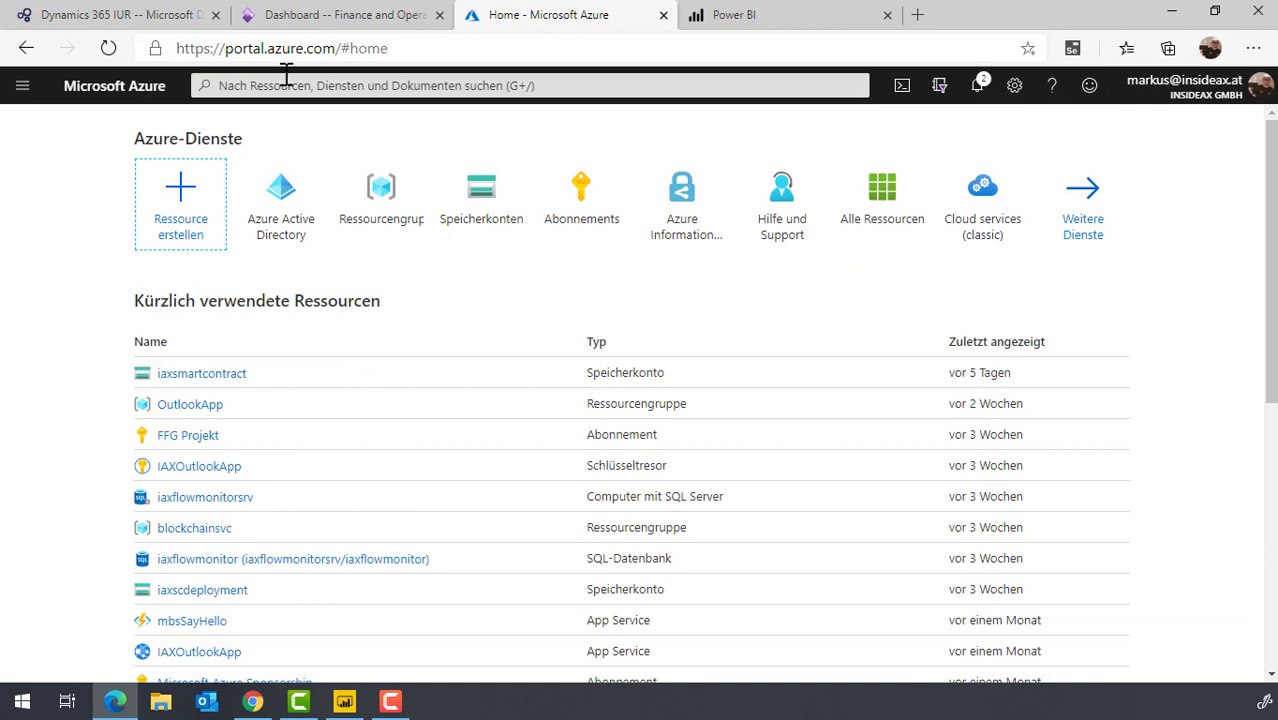
left_click(310, 244)
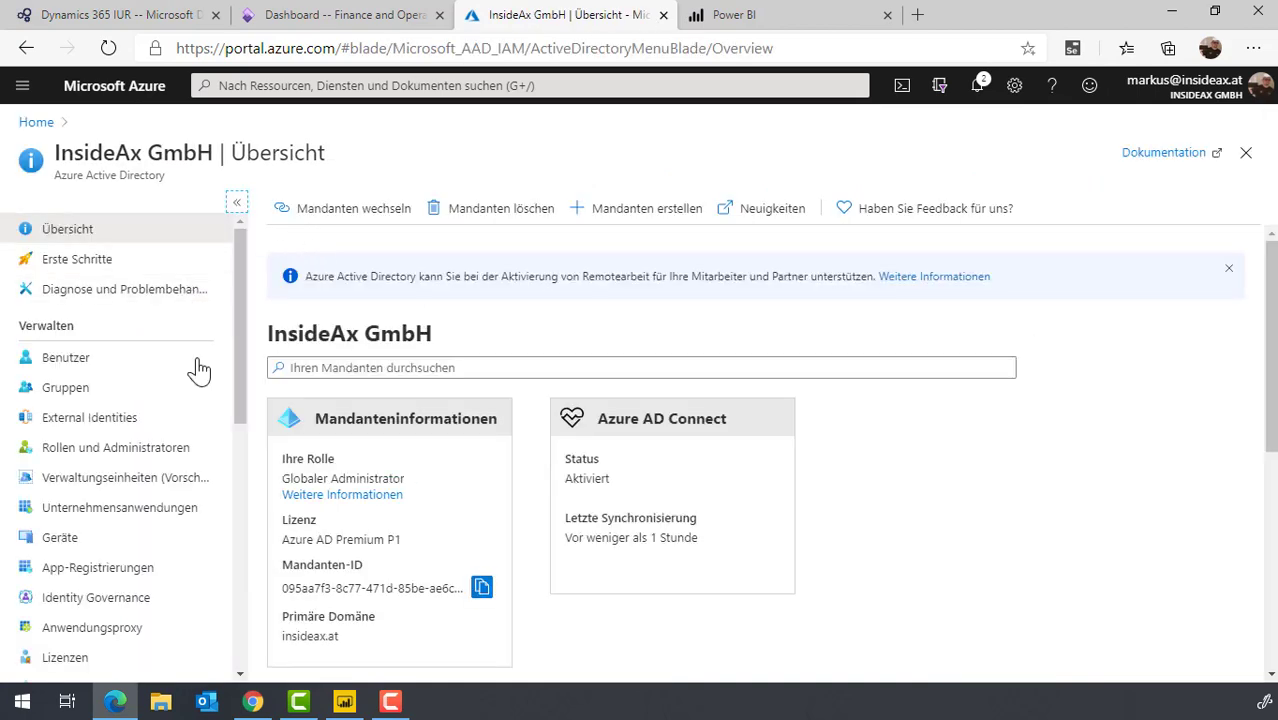
left_click(97, 568)
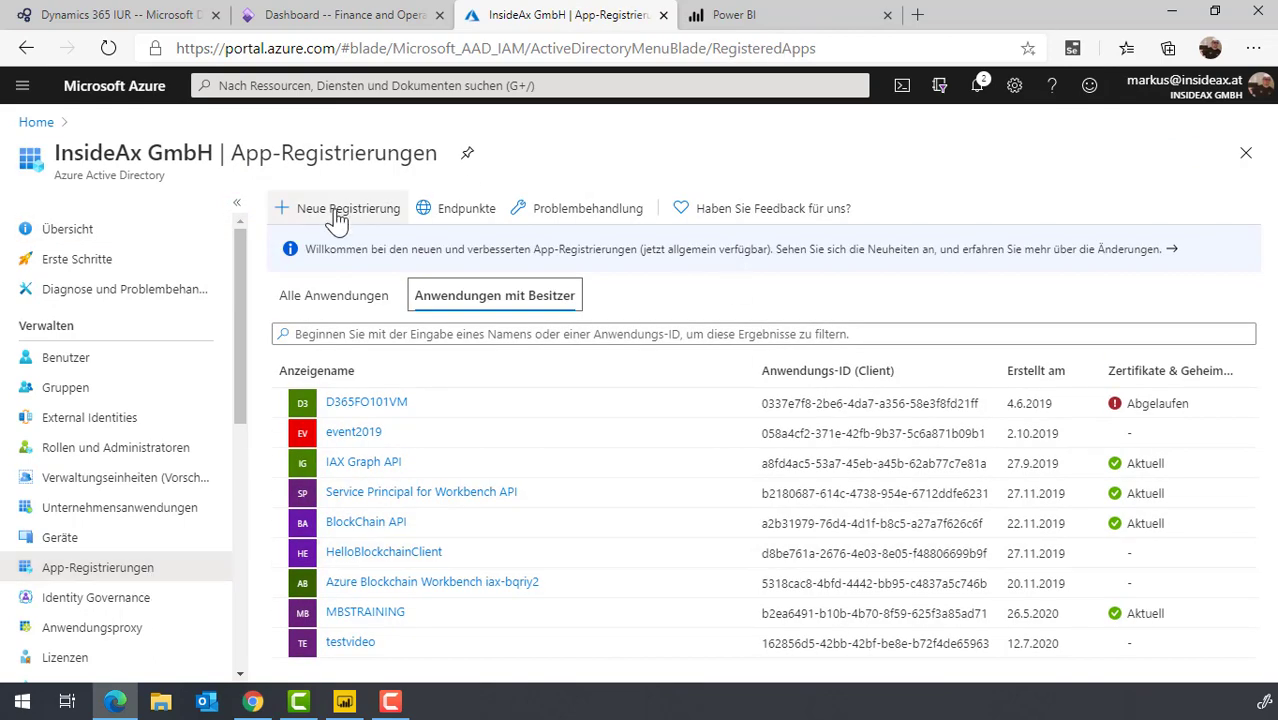
left_click(337, 212)
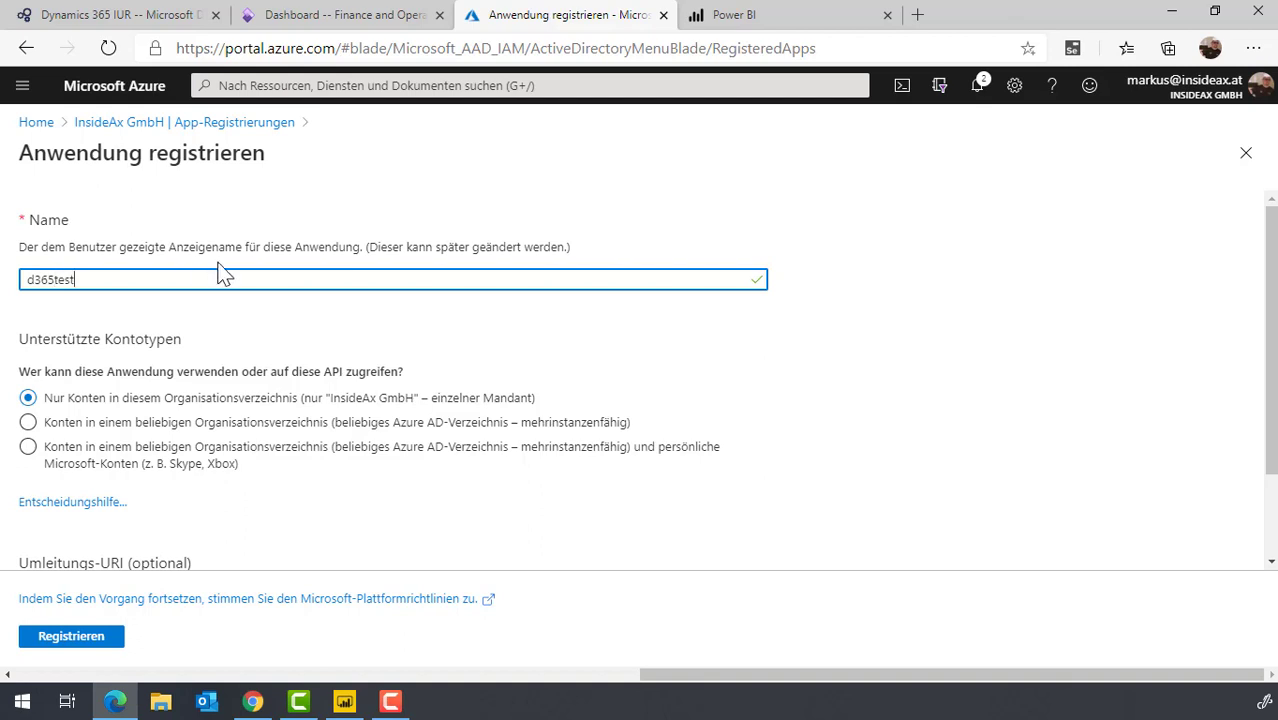
Keep single-tenant account support and use Web as the redirect URI type for the app registration.
scroll(225, 265, "down", 2)
left_click(305, 311)
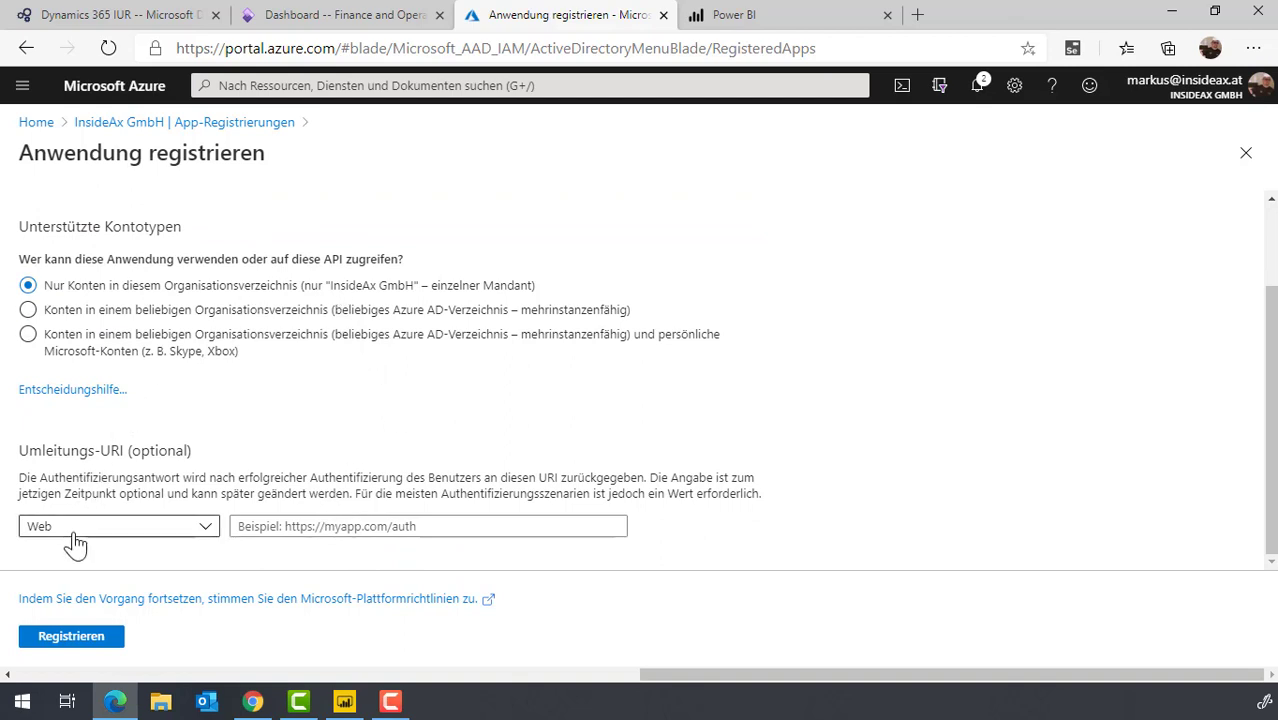
left_click(205, 532)
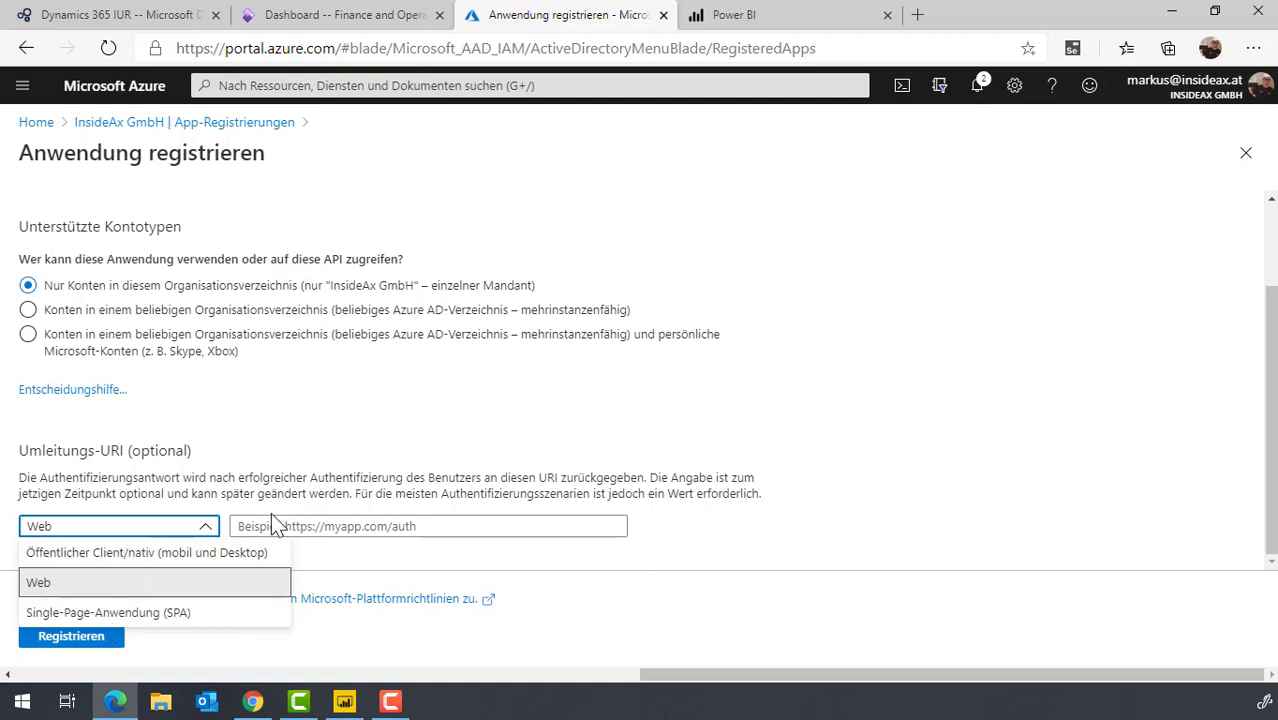
left_click(93, 522)
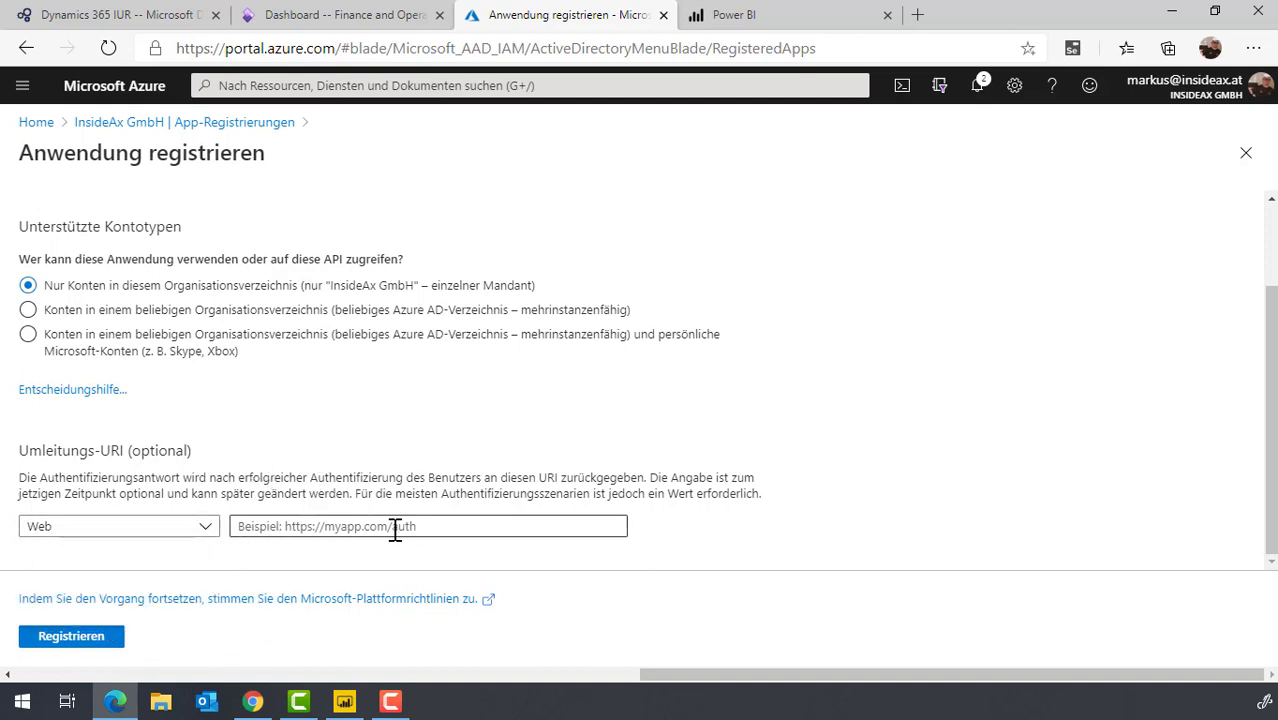
left_click(430, 533)
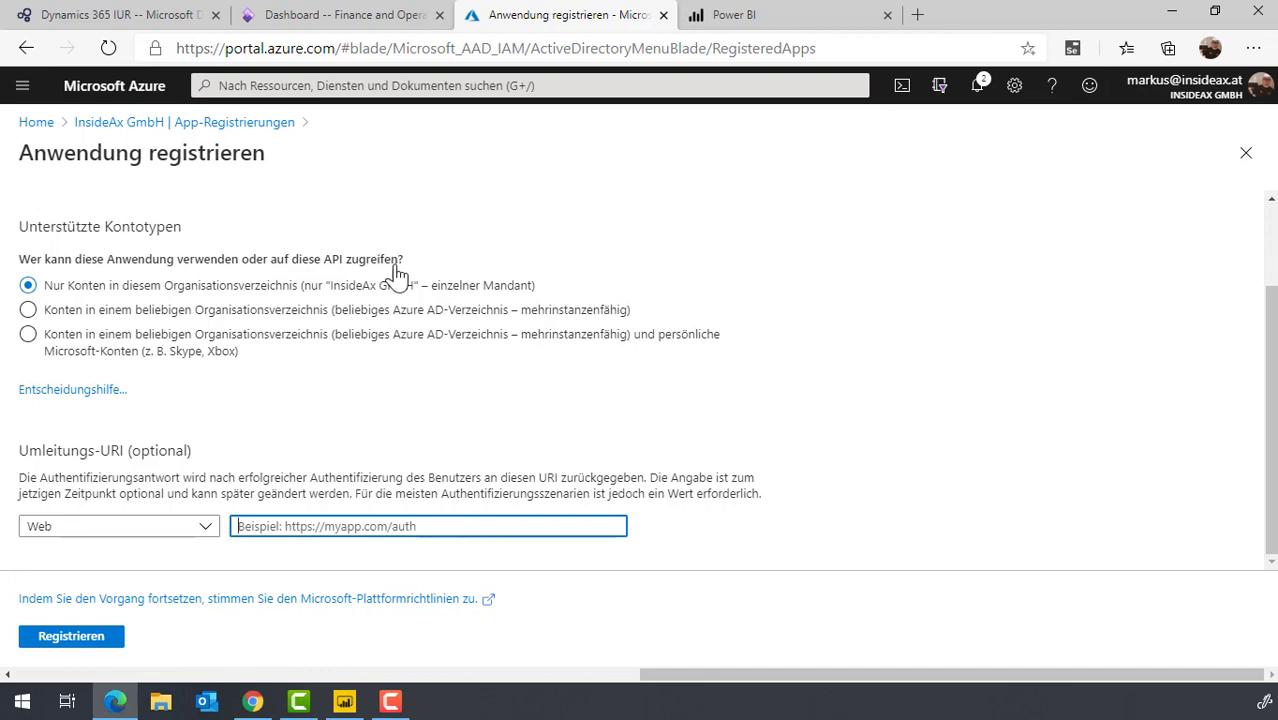
left_click(327, 22)
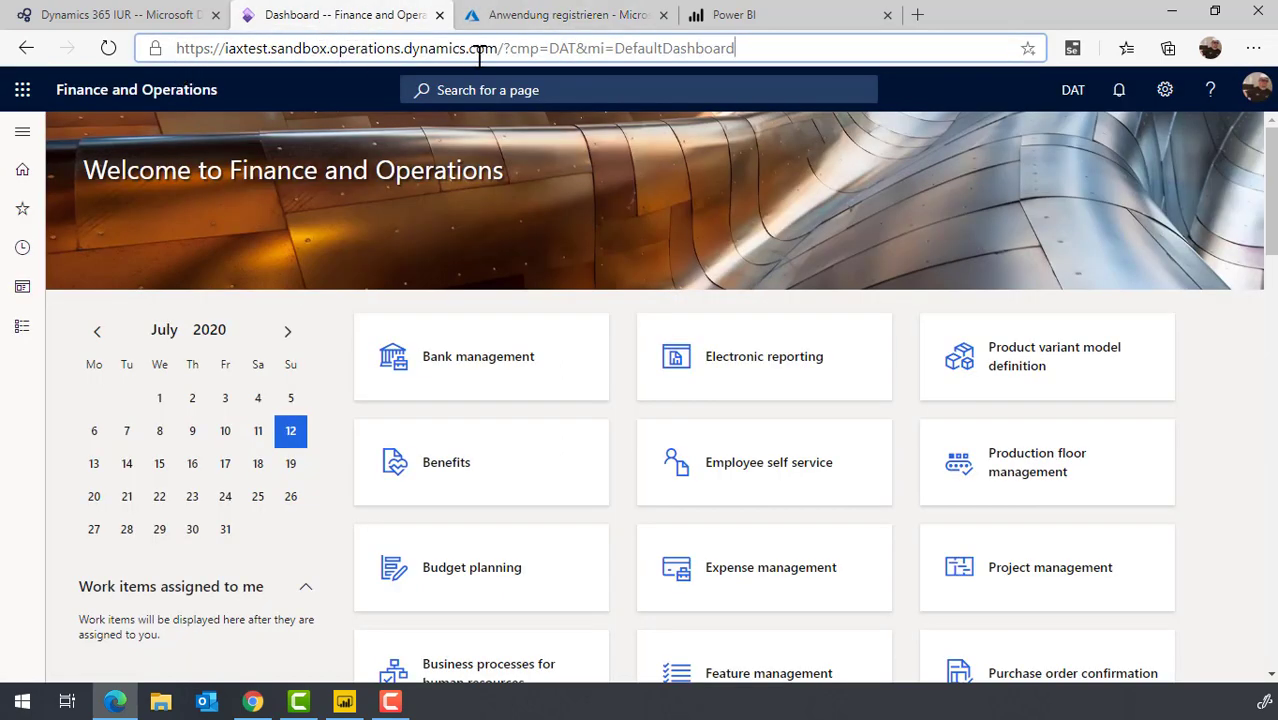
left_click_drag(497, 48, 176, 48)
key("ctrl+c")
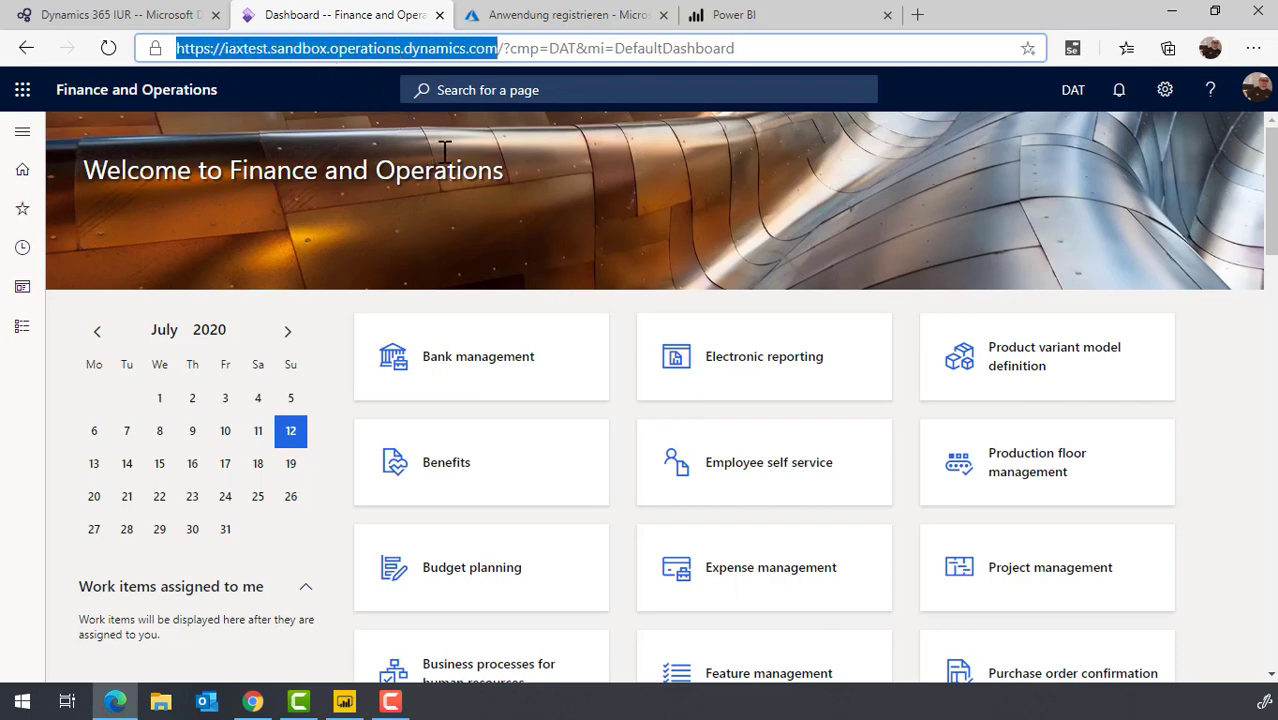
left_click(588, 16)
left_click(334, 526)
key("ctrl+v")
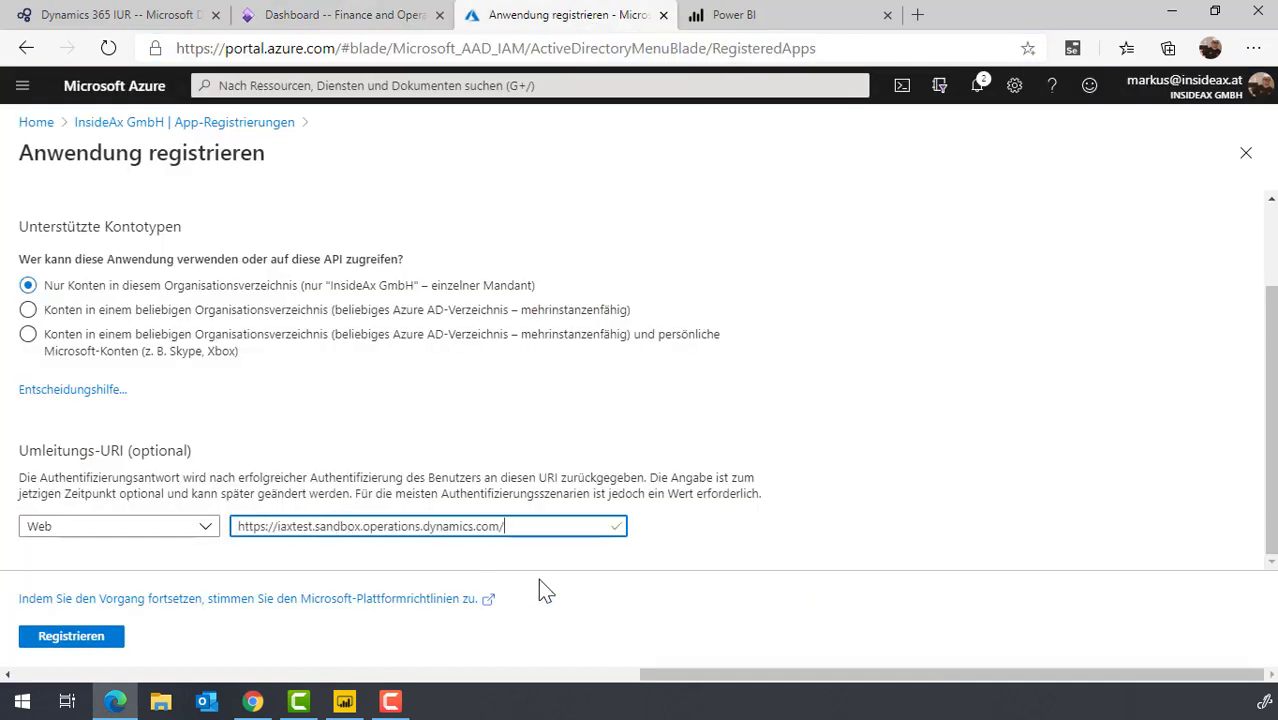
type("oauth")
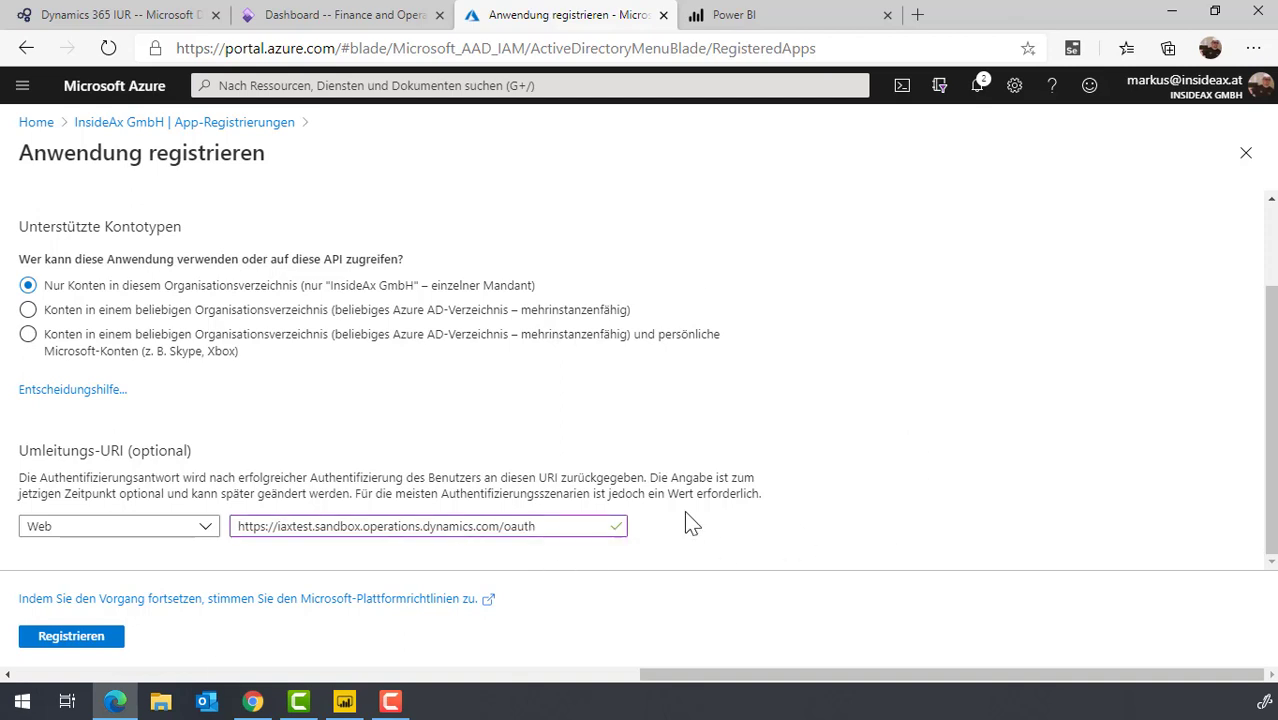
left_click(101, 642)
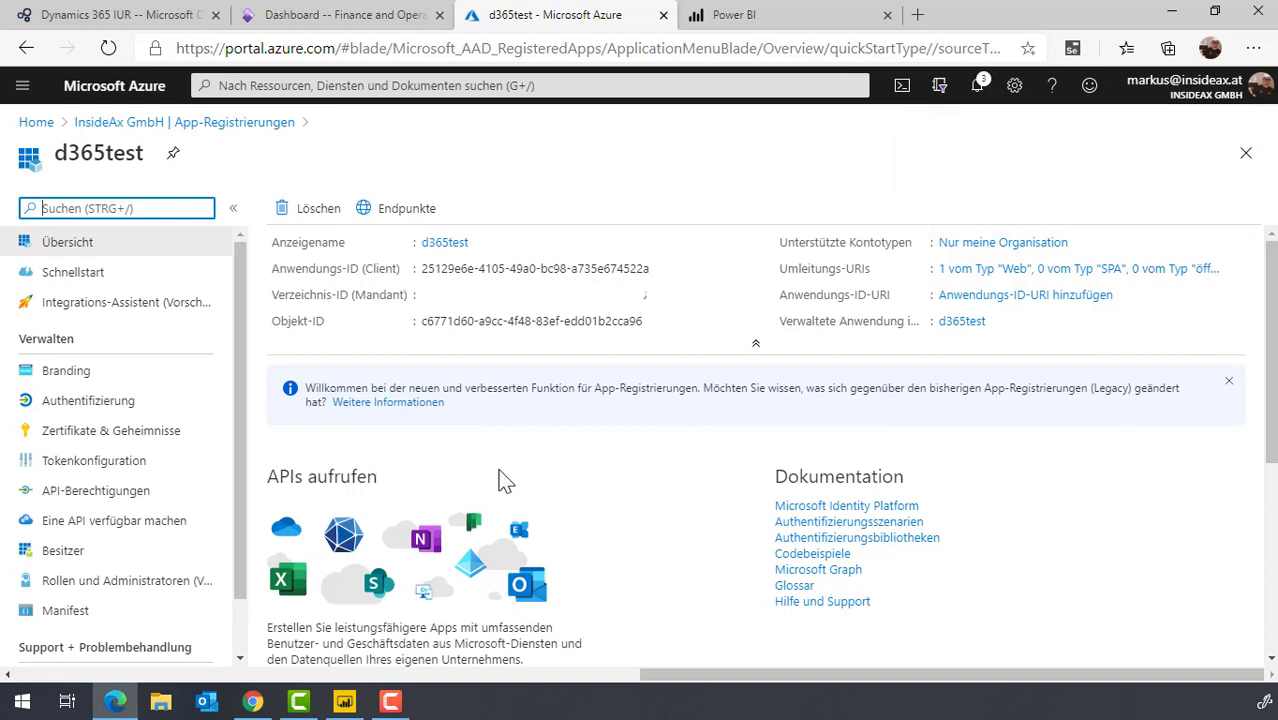
Start adding an API permission to d365test for Power BI Service with delegated permissions.
left_click(171, 494)
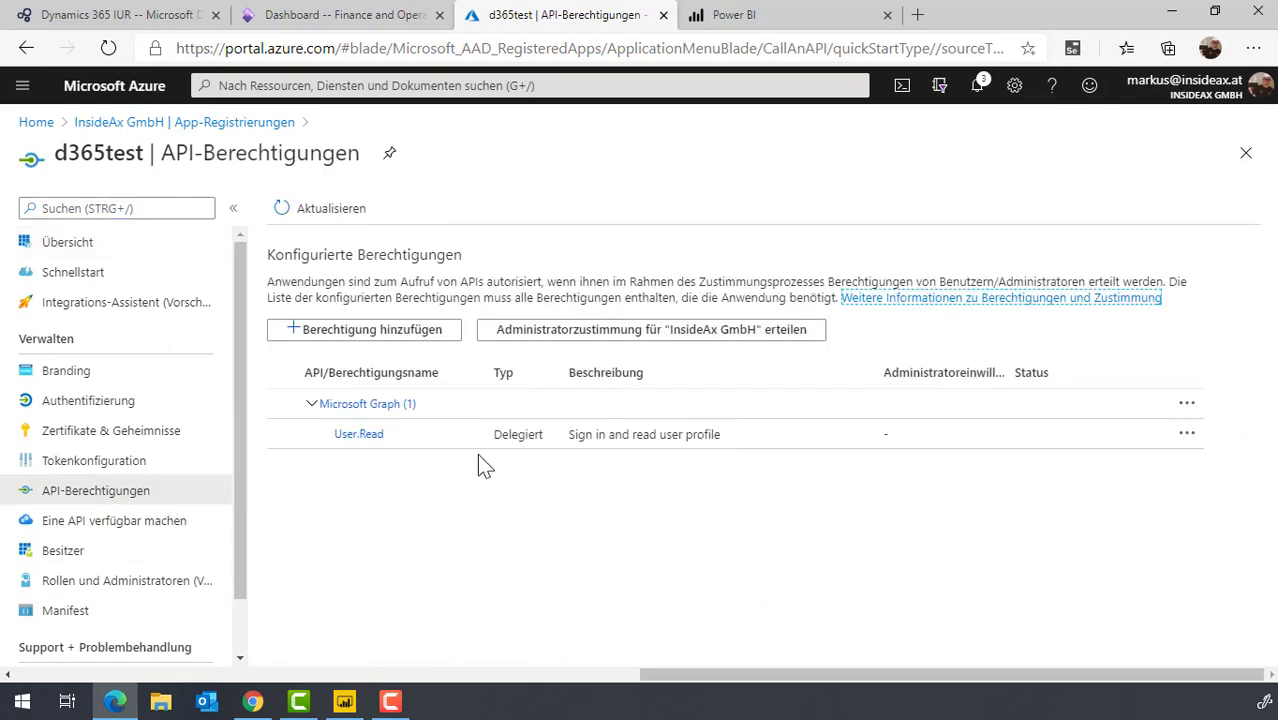
left_click(408, 337)
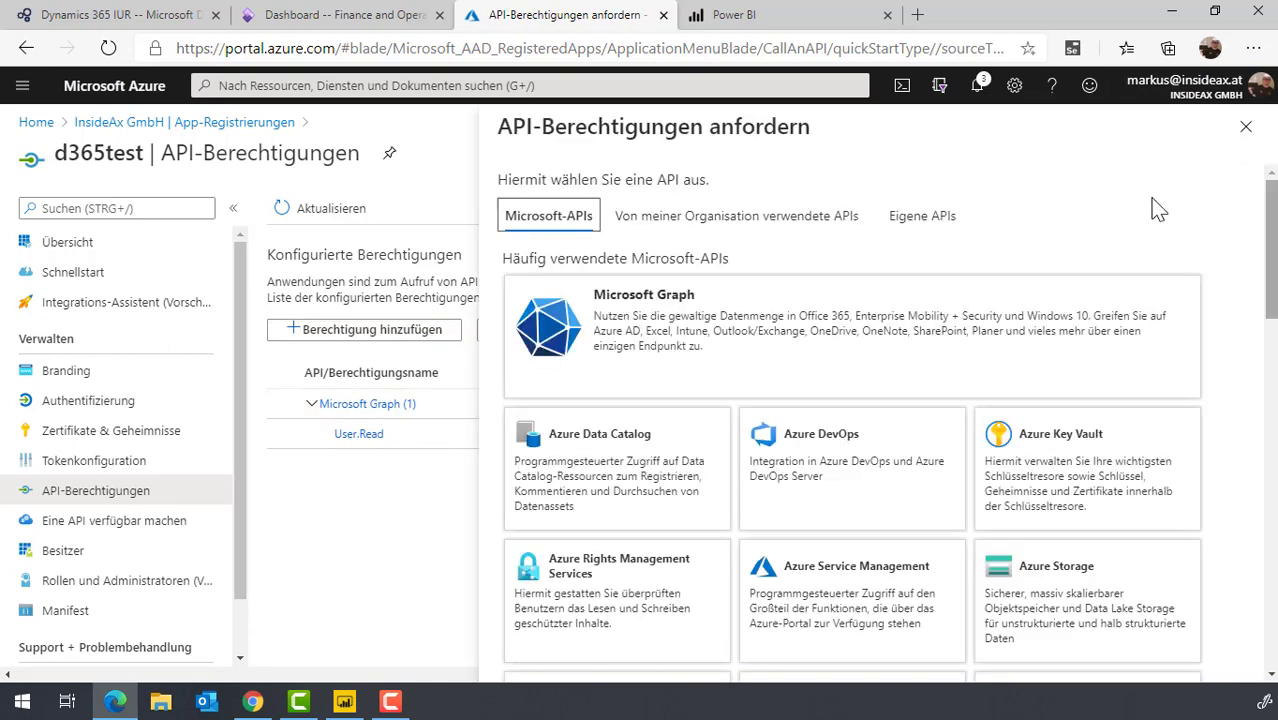
scroll(990, 420, "down", 5)
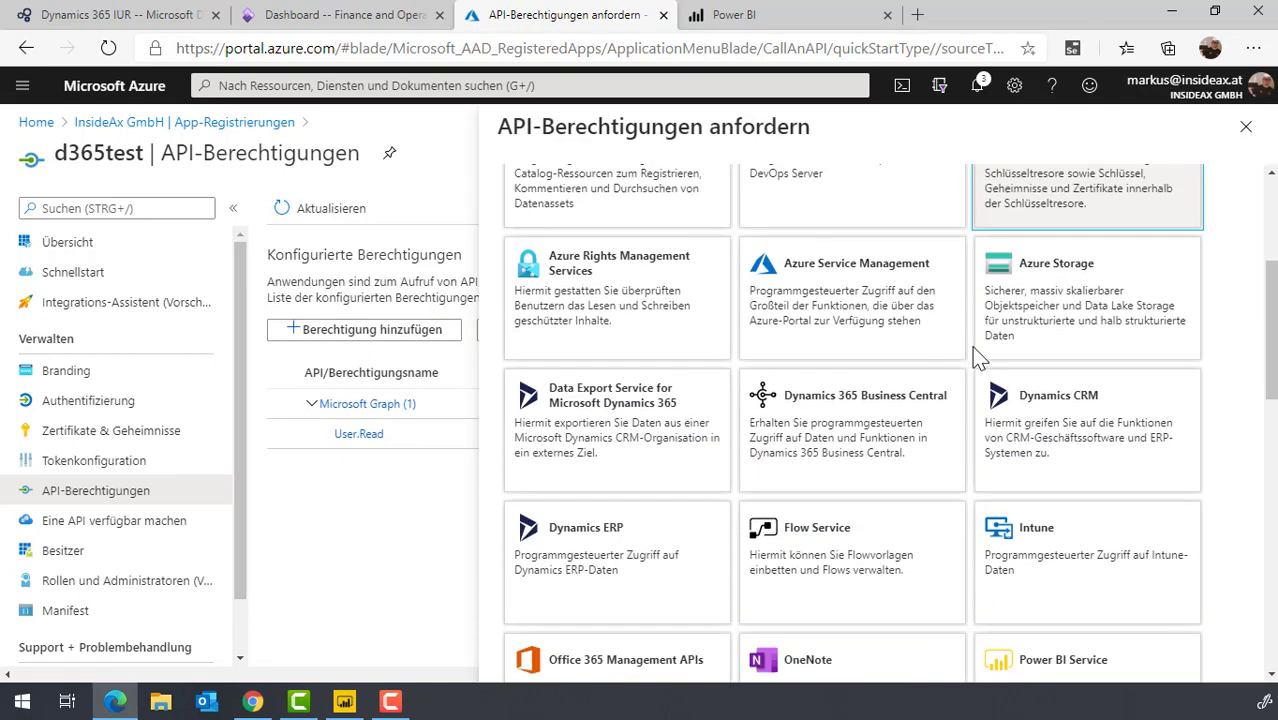
scroll(862, 328, "down", 2)
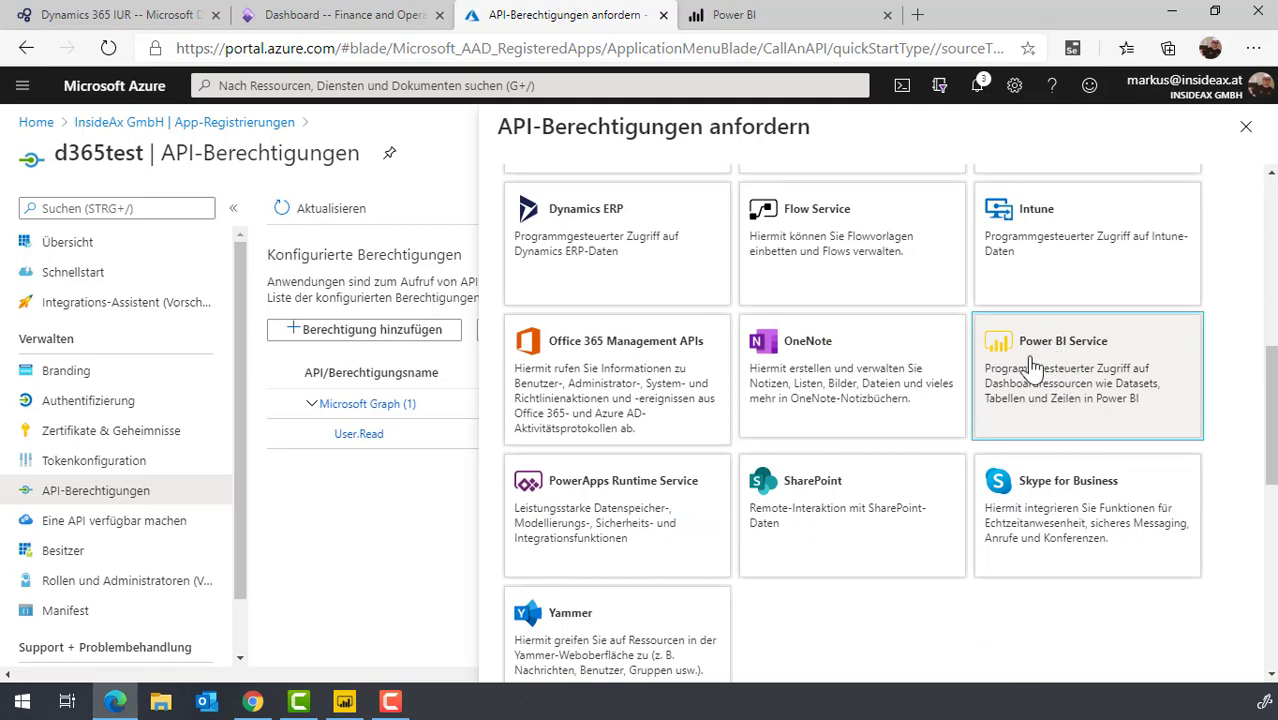
left_click(1028, 357)
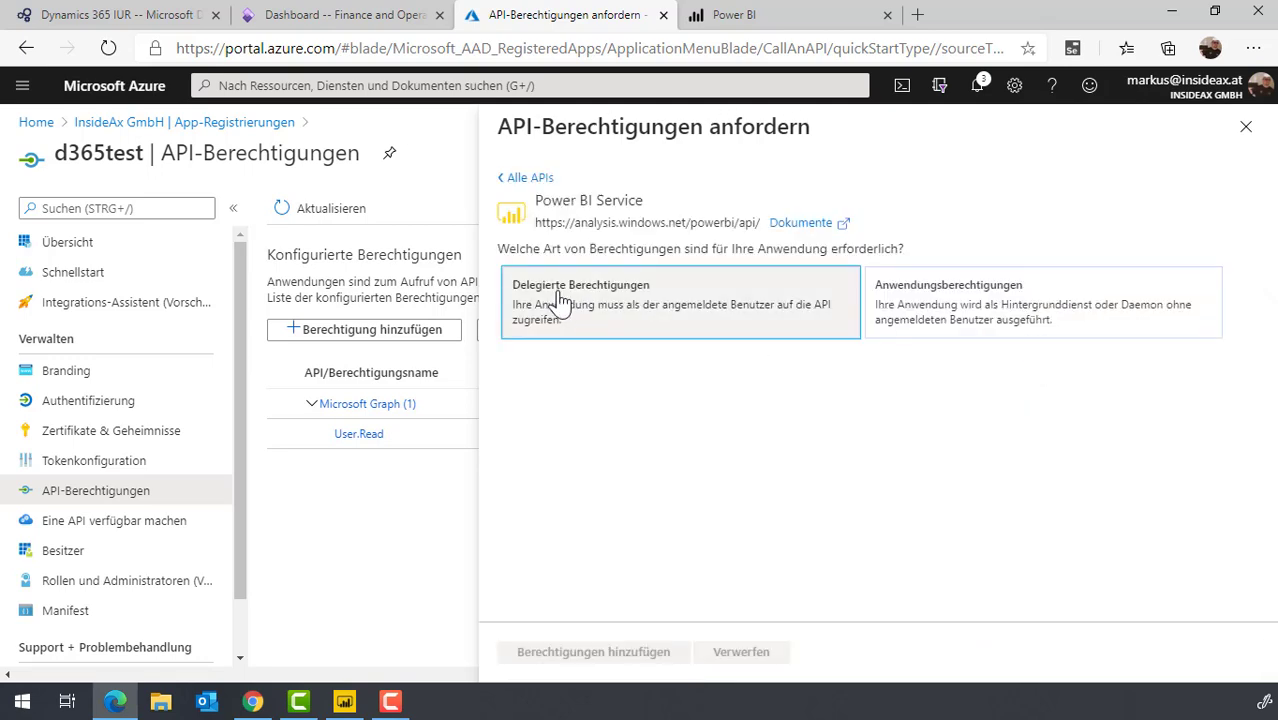
left_click(602, 313)
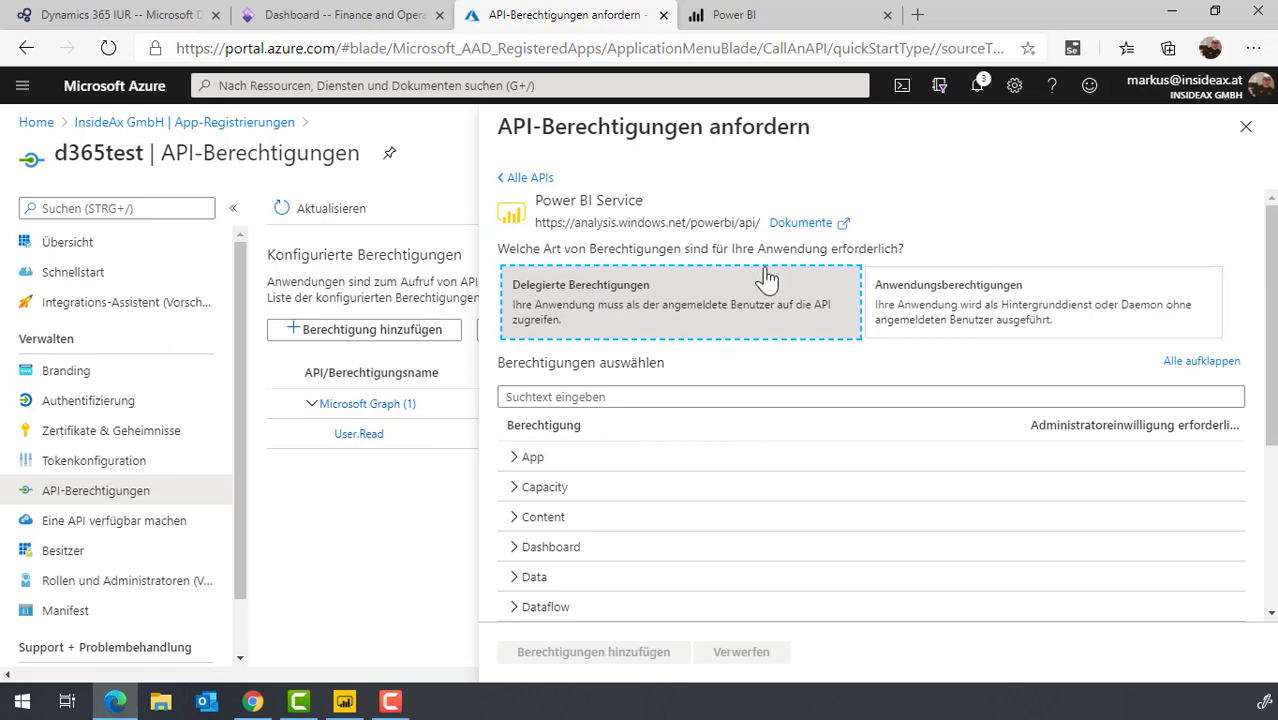
Expand all Power BI Service permission groups and select App.Read.All.
scroll(766, 229, "down", 2)
scroll(1195, 275, "up", 1)
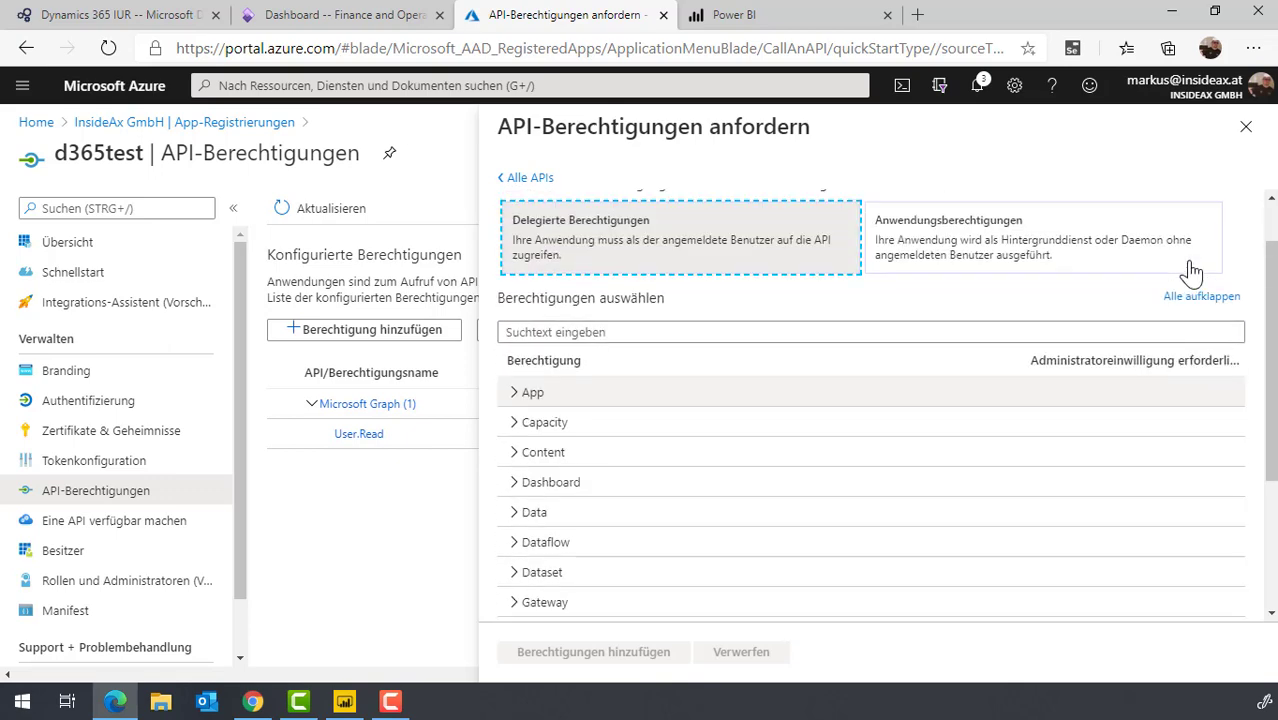
left_click(1191, 299)
scroll(815, 240, "down", 2)
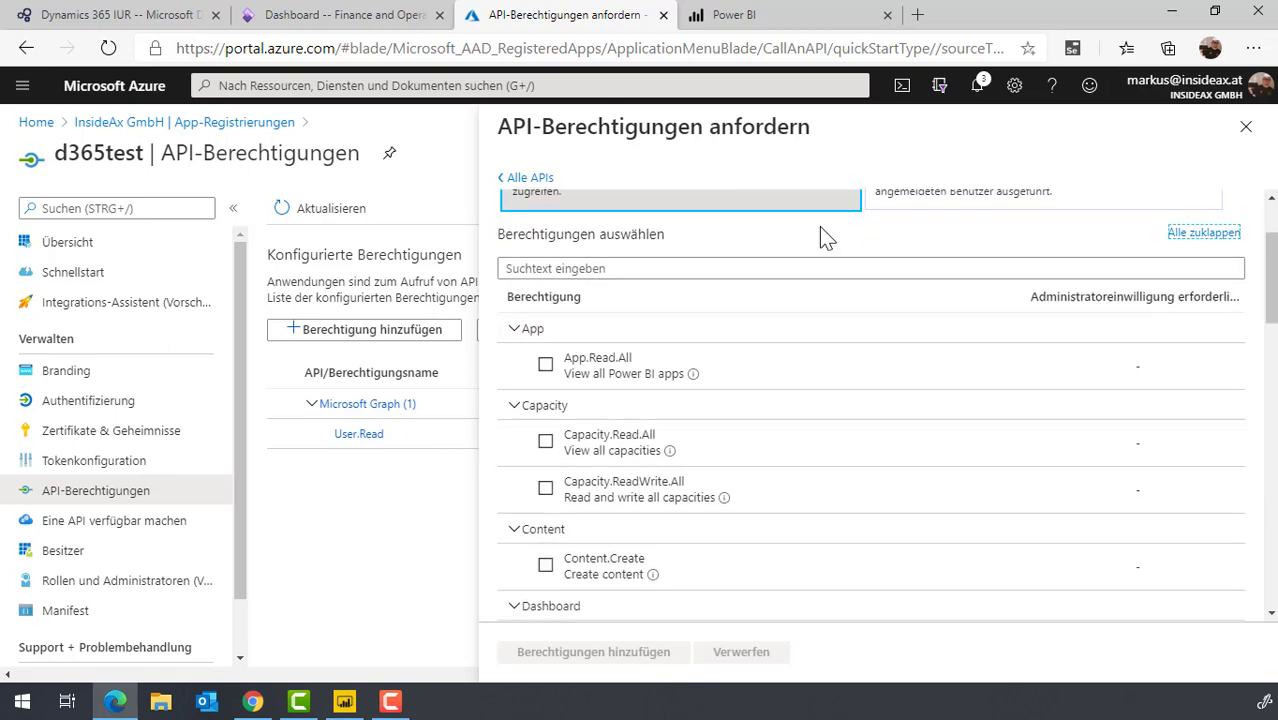
left_click(595, 360)
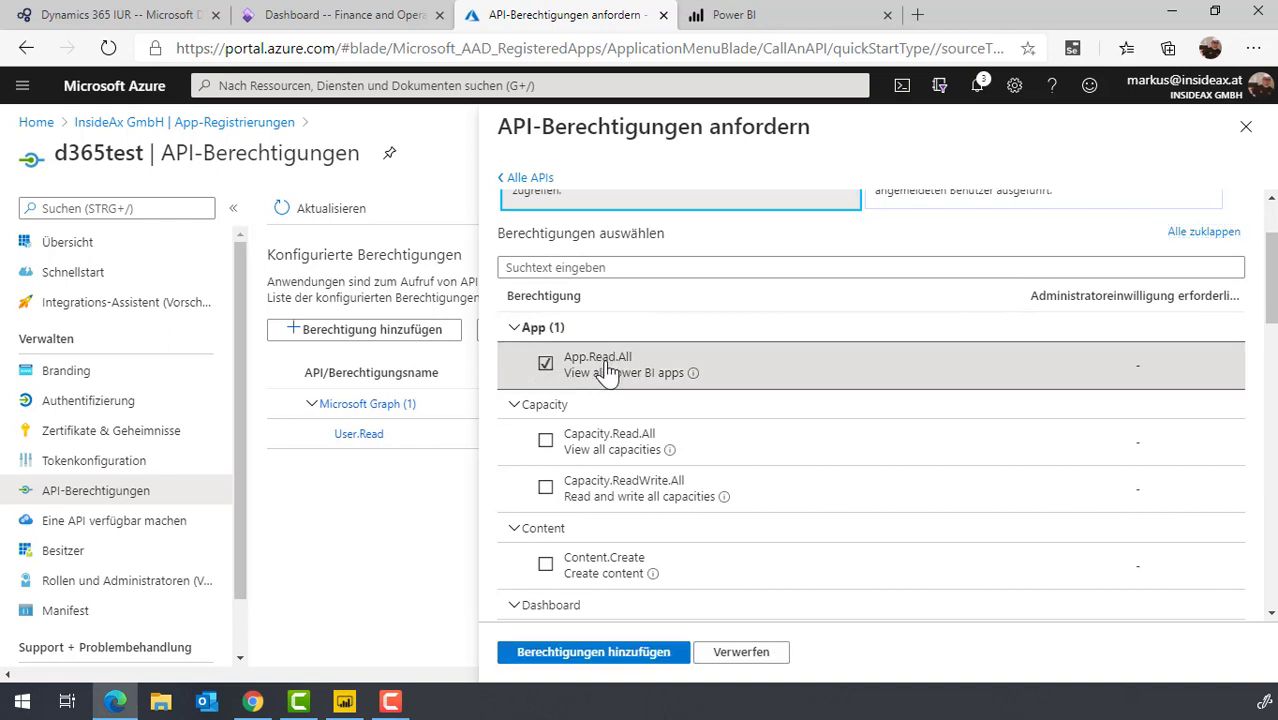
Select the permissions Content.Create, Dashboard.Read.All, Dashboard.ReadWrite.All and Data.Alter_Any.
scroll(868, 286, "down", 2)
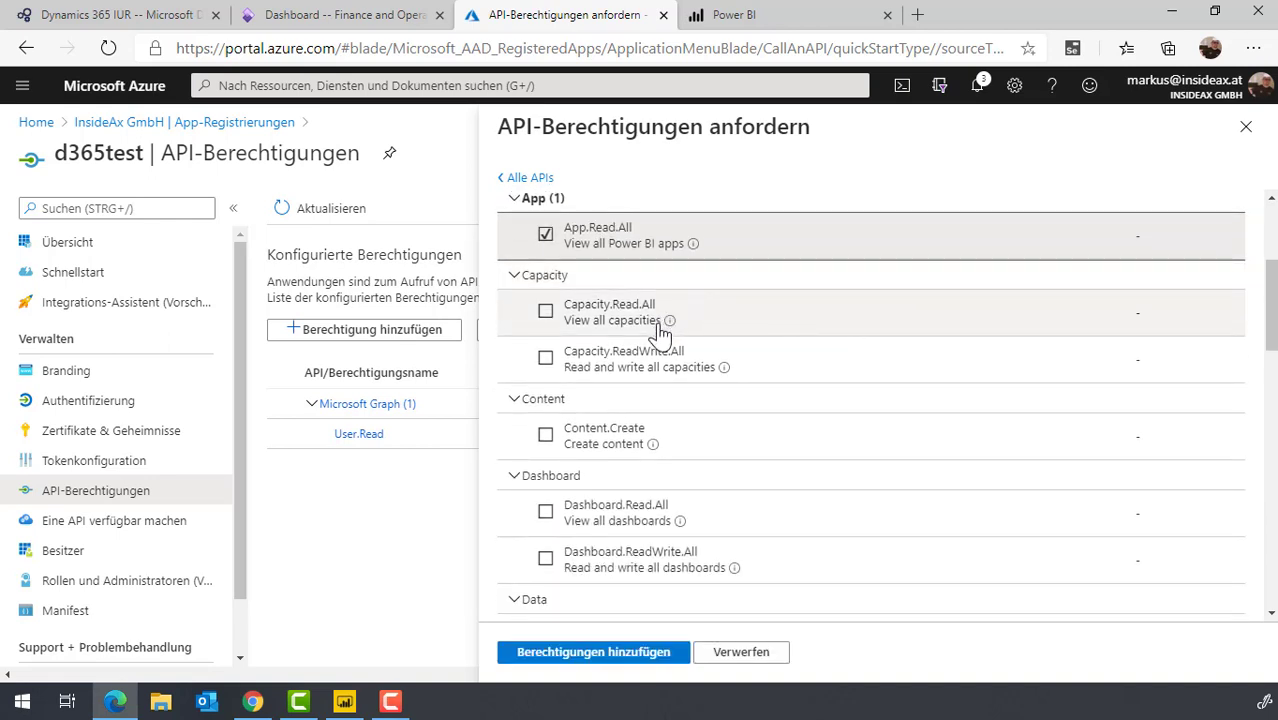
scroll(760, 294, "down", 2)
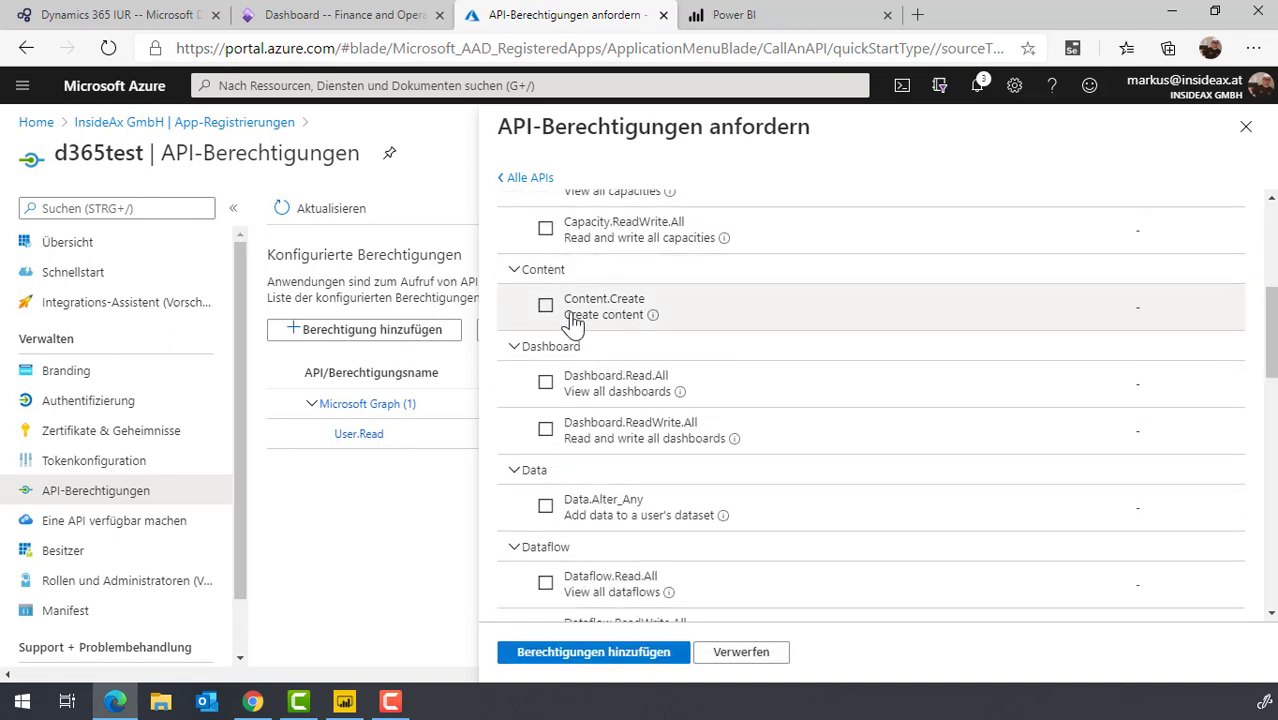
mouse_move(653, 317)
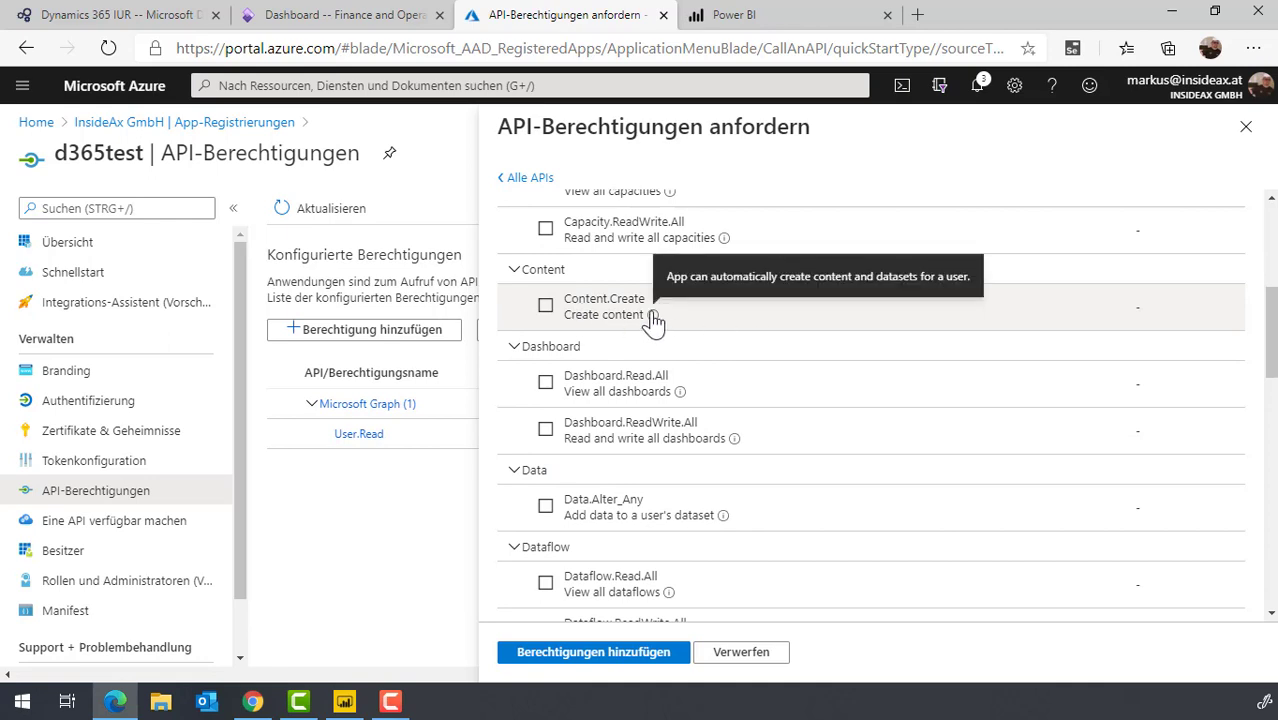
left_click(545, 305)
left_click(545, 382)
left_click(545, 429)
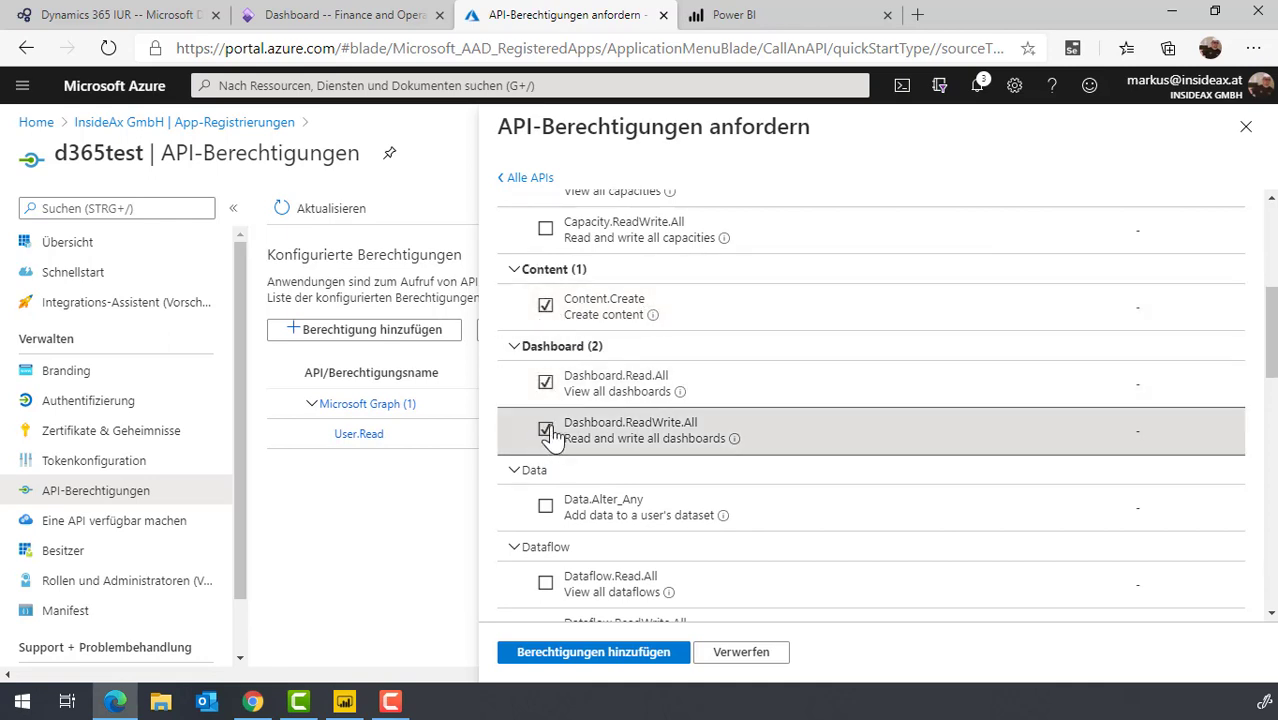
left_click(545, 506)
Select both dataset permissions, Dataset.Read.All and Dataset.ReadWrite.All.
scroll(720, 400, "down", 1)
scroll(700, 340, "down", 2)
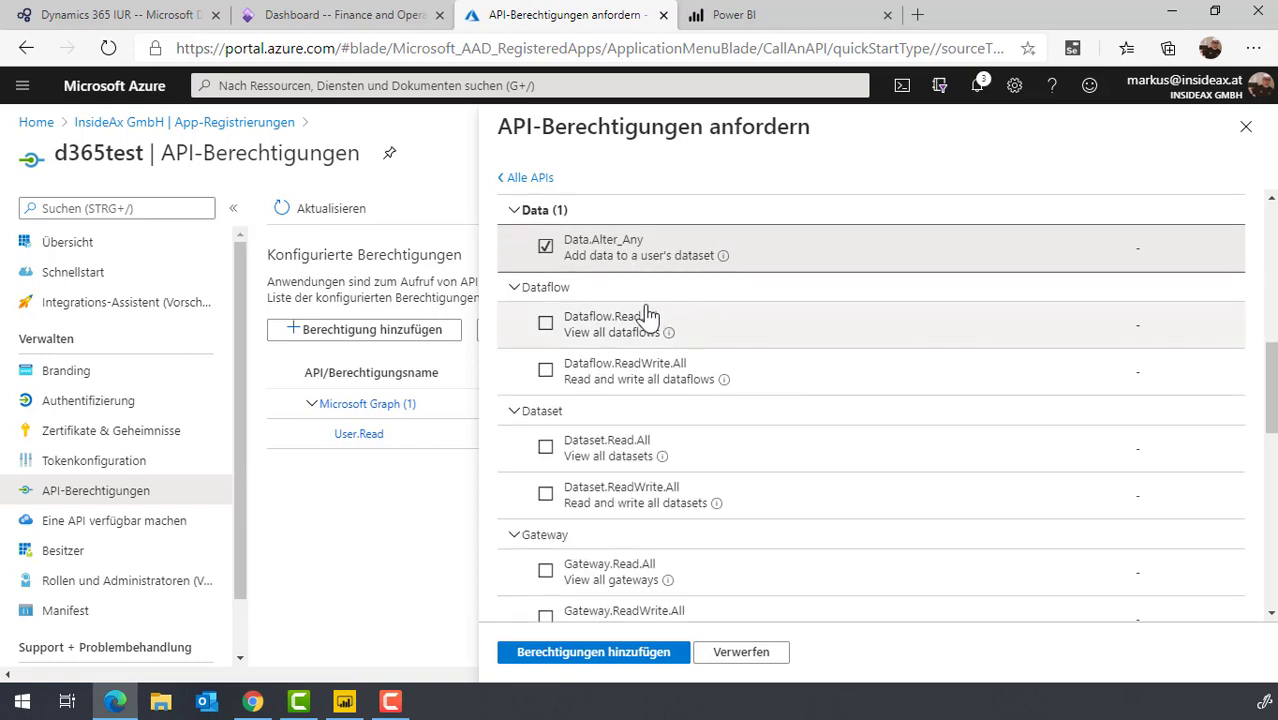
scroll(700, 400, "down", 1)
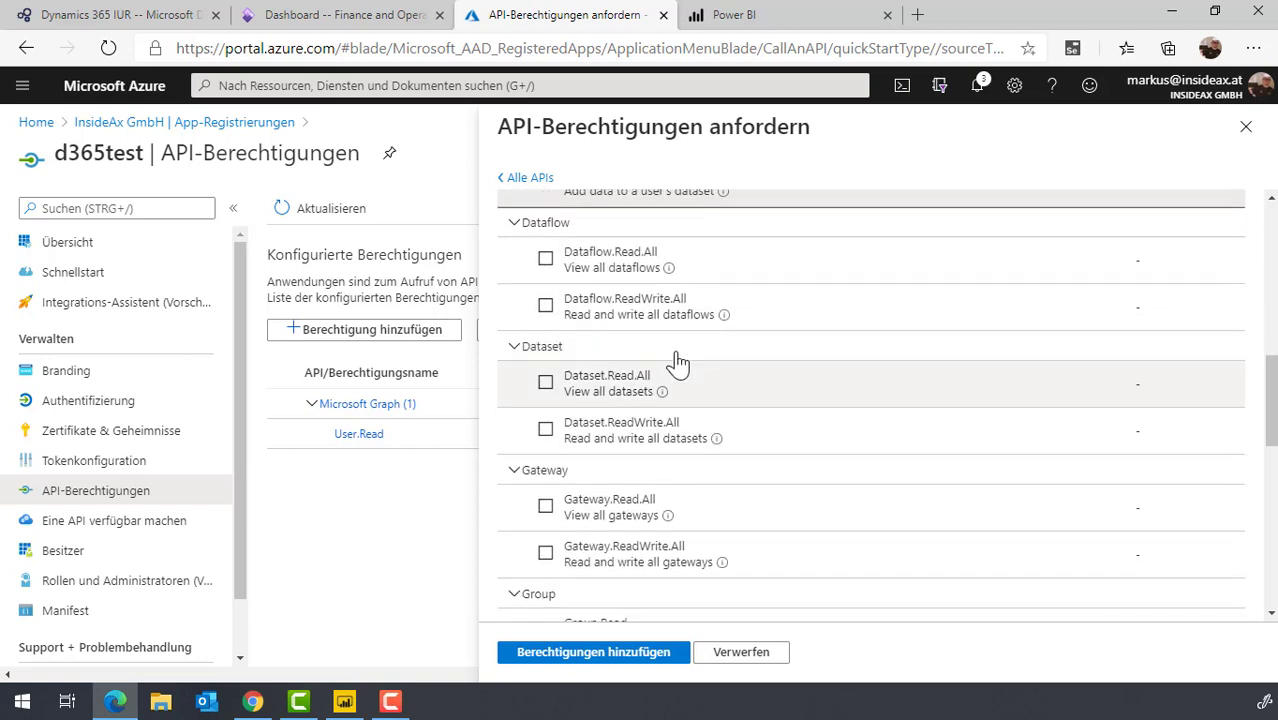
left_click(545, 384)
left_click(545, 429)
Select the group permissions Group.Read and Group.Read.All, plus Metadata.View_Any.
scroll(756, 266, "down", 2)
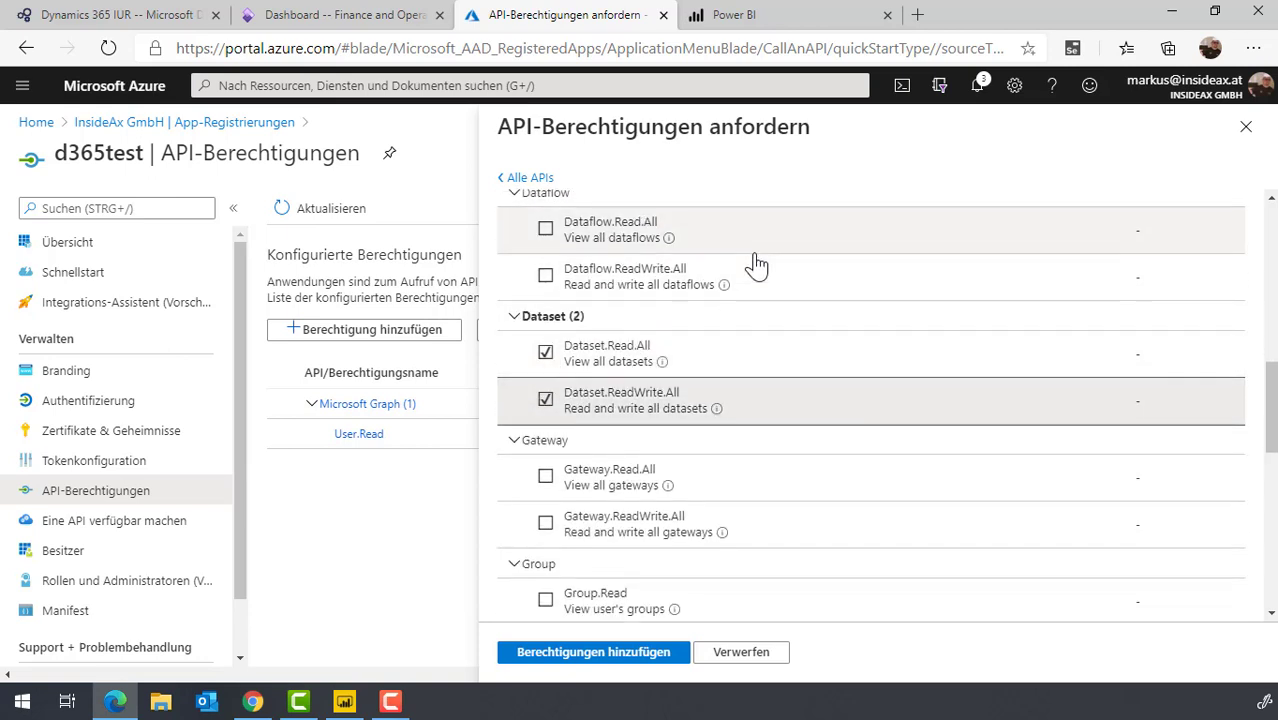
scroll(756, 266, "down", 1)
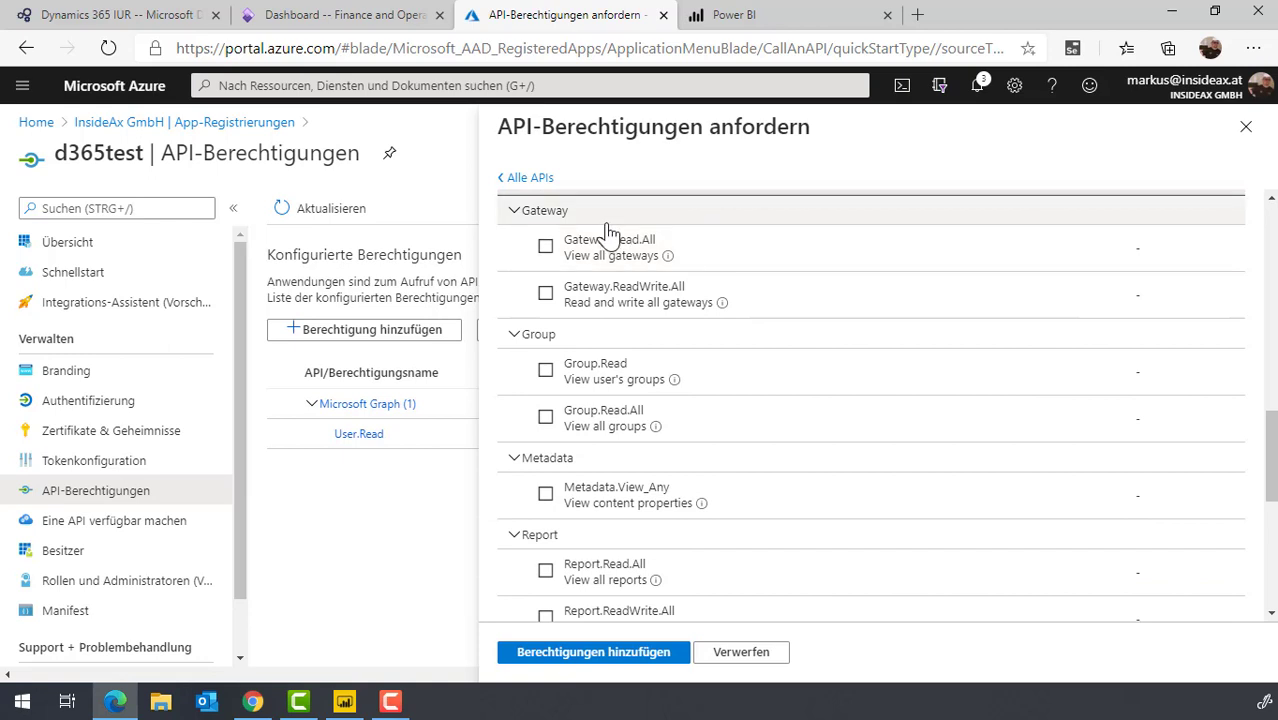
left_click(545, 371)
left_click(545, 417)
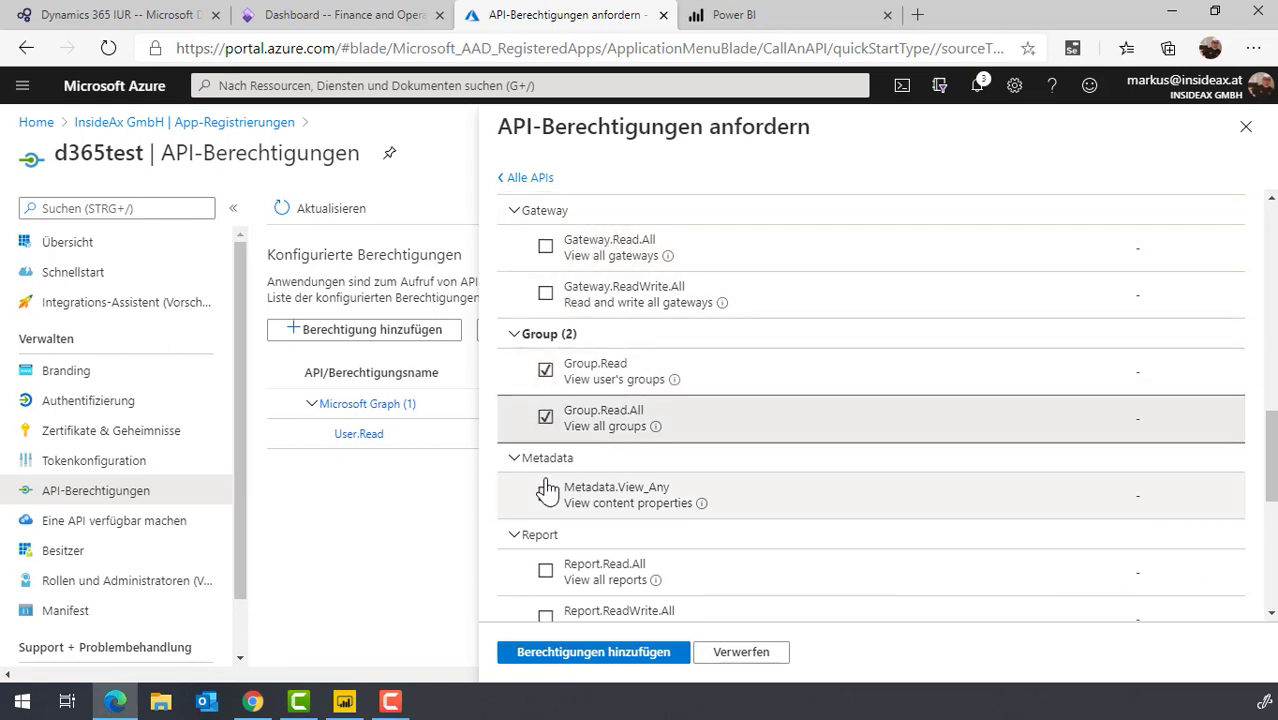
left_click(545, 494)
Select both report permissions, Report.Read.All and Report.ReadWrite.All.
scroll(645, 362, "down", 3)
left_click(545, 245)
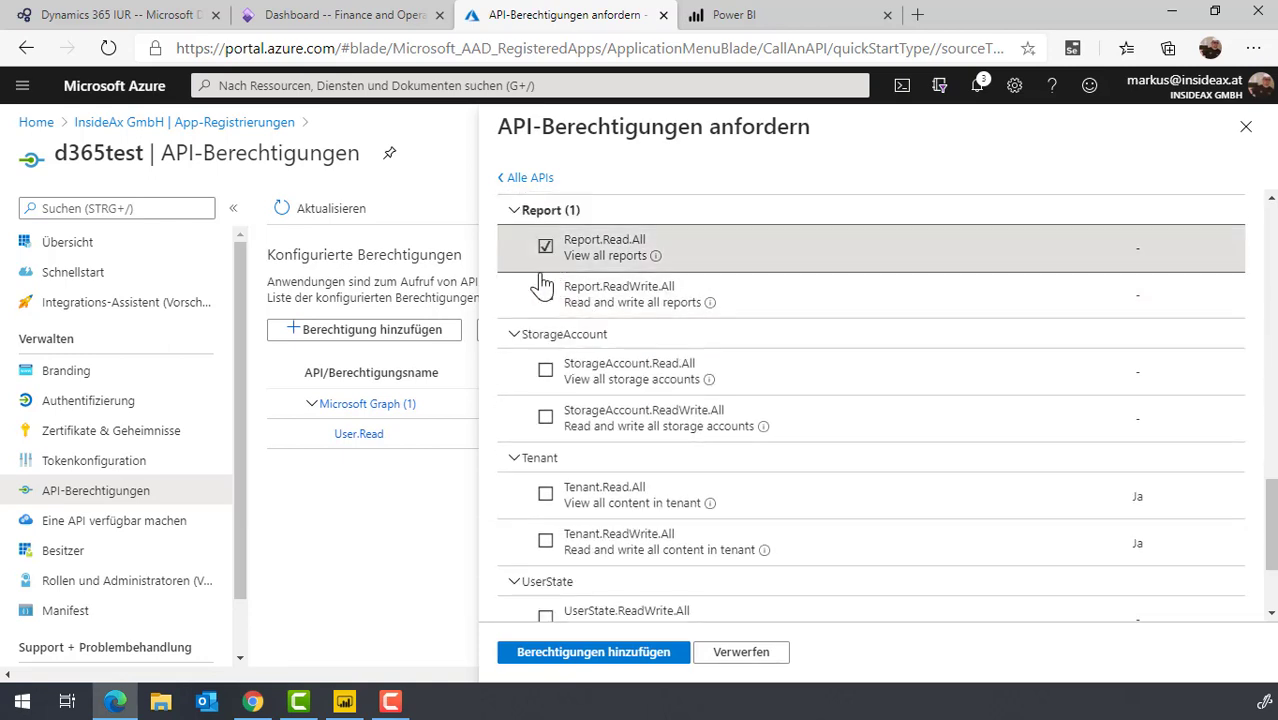
left_click(545, 294)
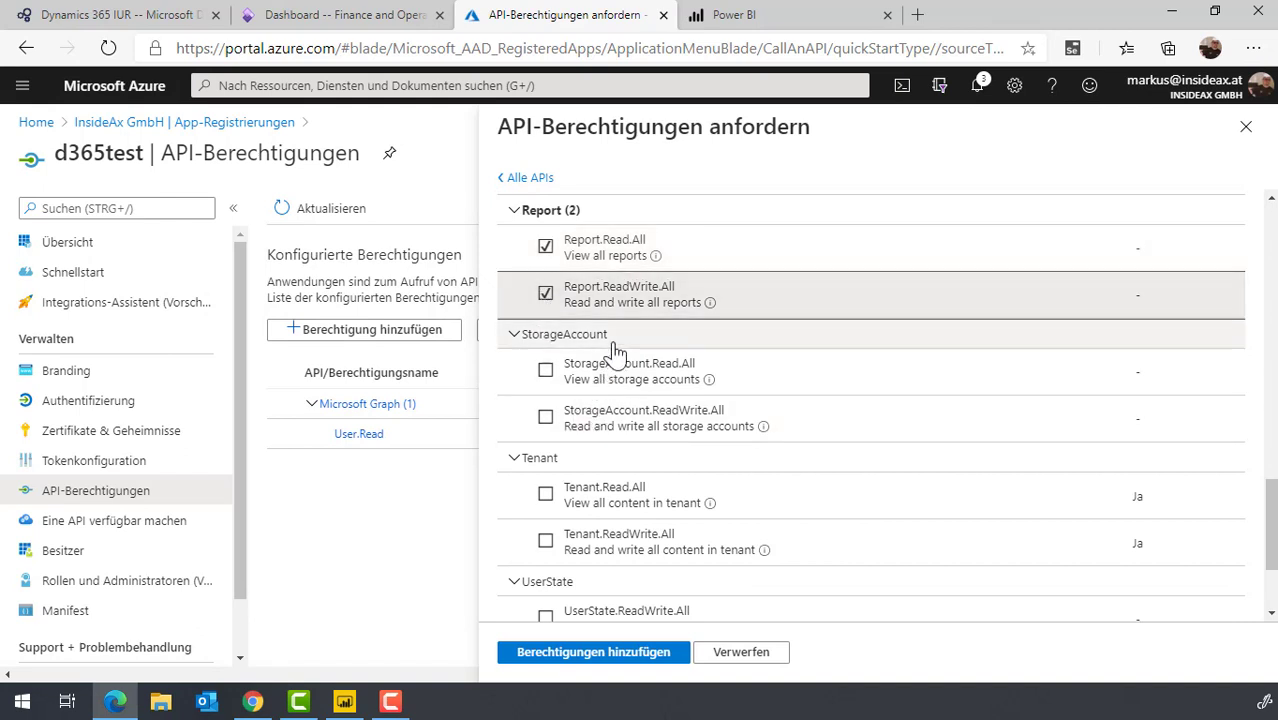
scroll(612, 355, "down", 1)
scroll(595, 425, "down", 1)
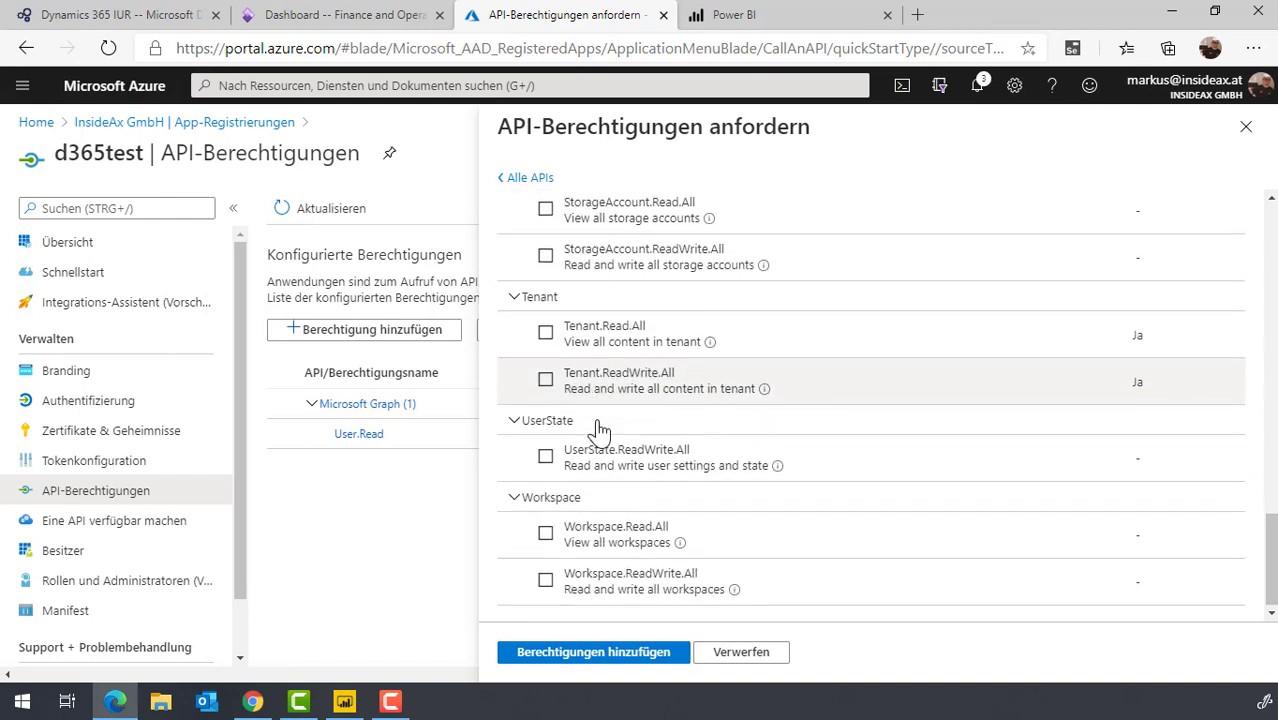
Select the UserState.ReadWrite.All permission and add all selected Power BI Service permissions to the d365test app.
left_click(545, 455)
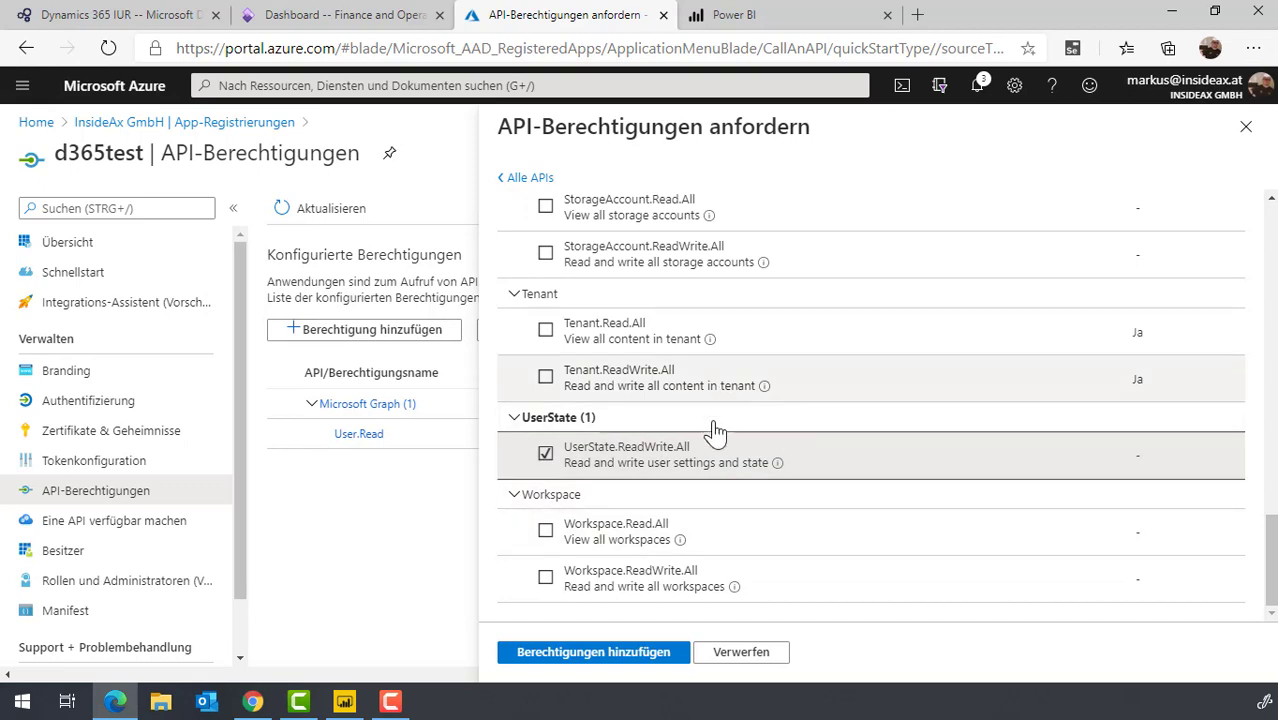
left_click(637, 665)
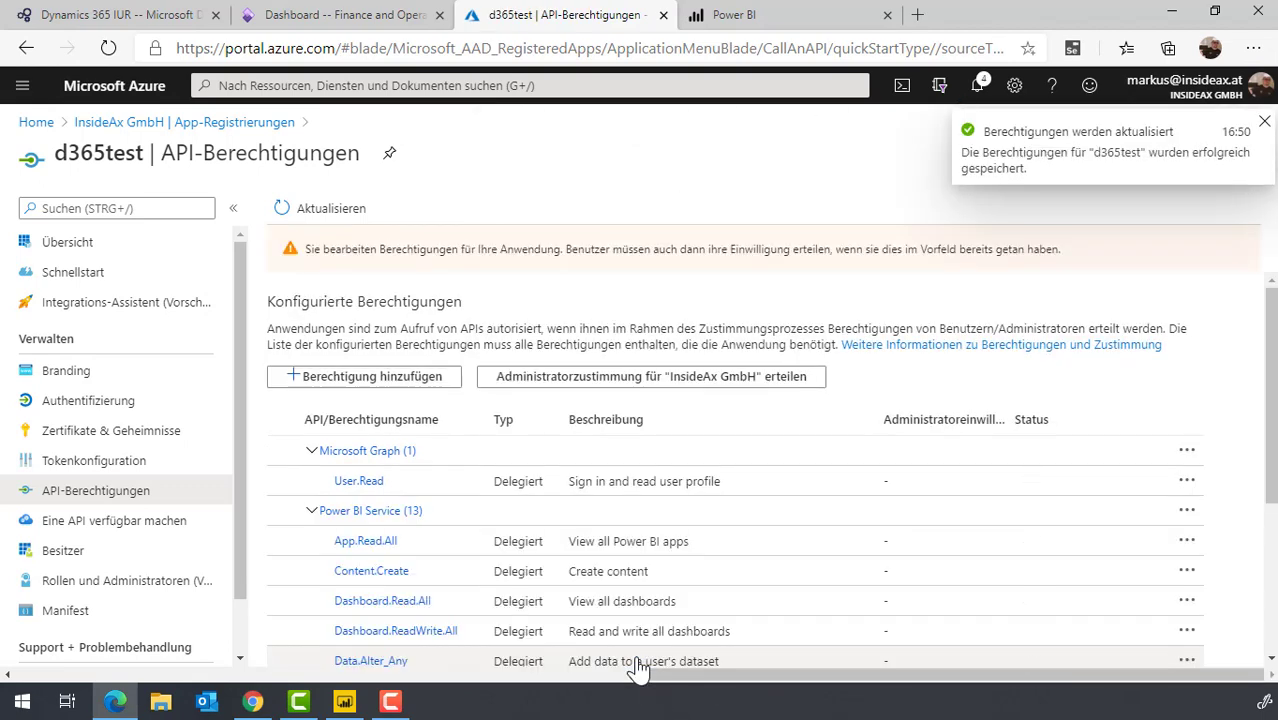
Grant administrator consent for InsideAx GmbH on the configured permissions and review their status in the list.
left_click(605, 380)
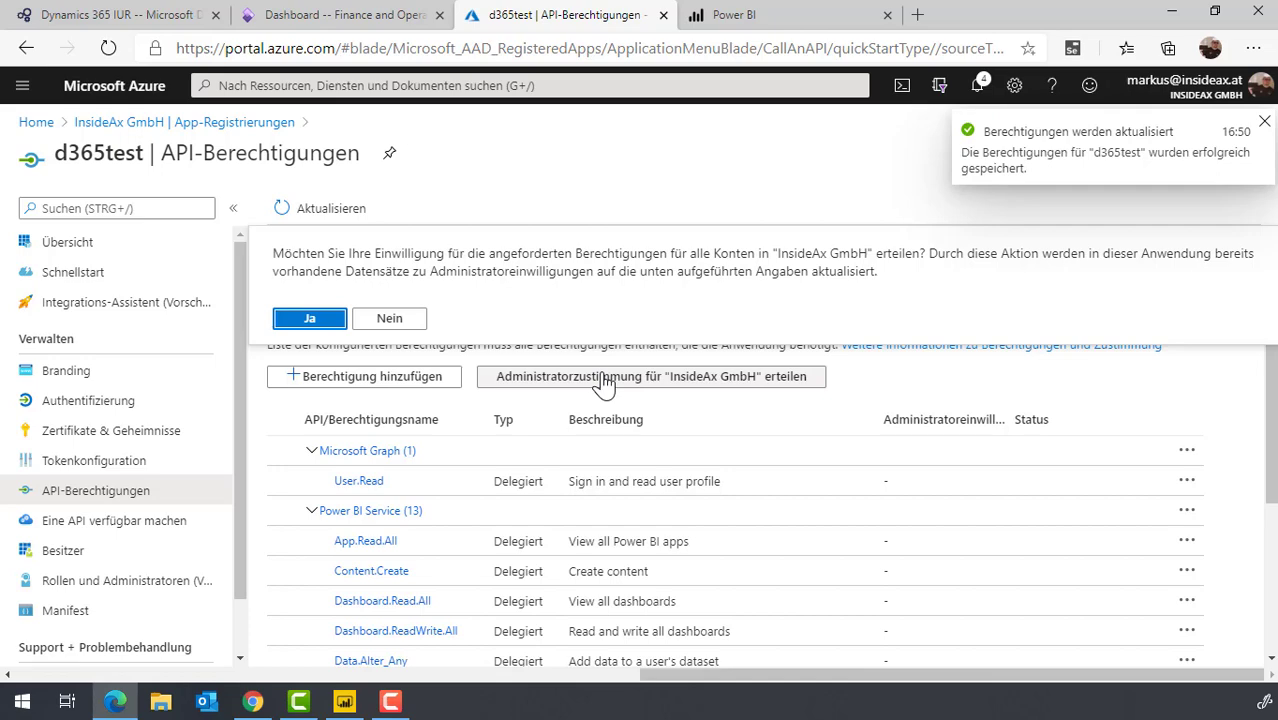
left_click(307, 322)
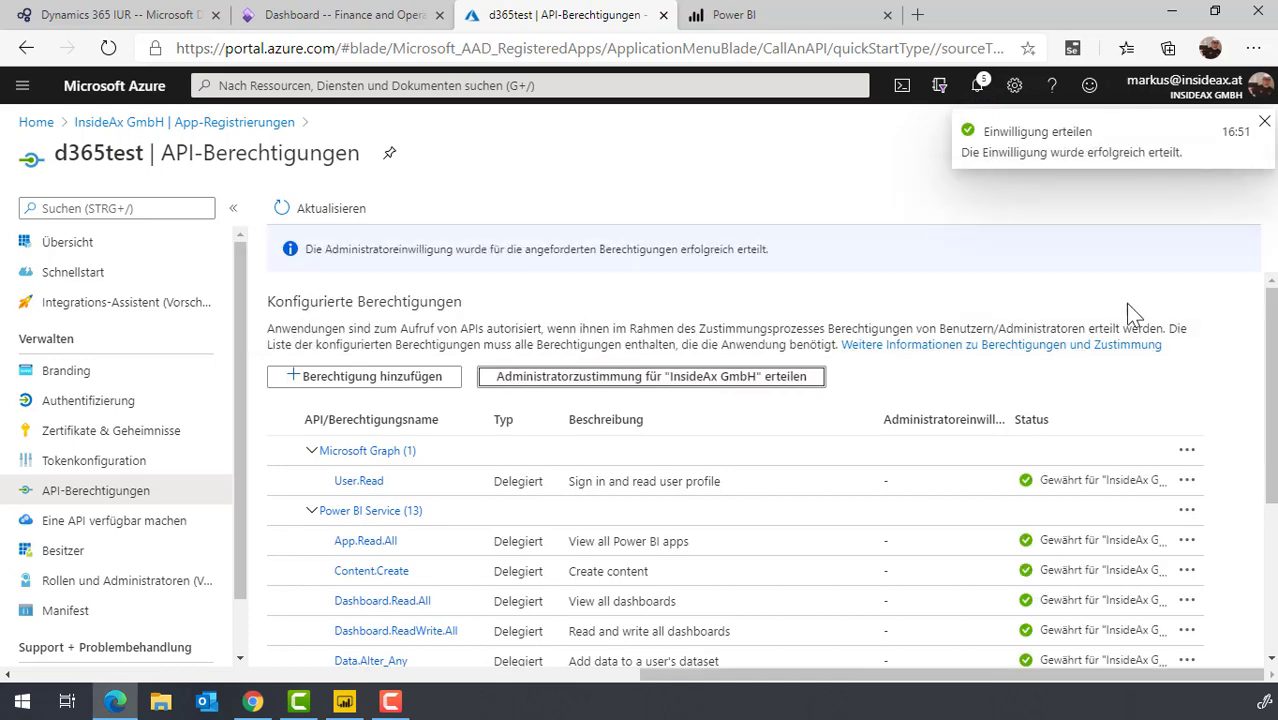
scroll(985, 365, "down", 1)
scroll(985, 365, "down", 3)
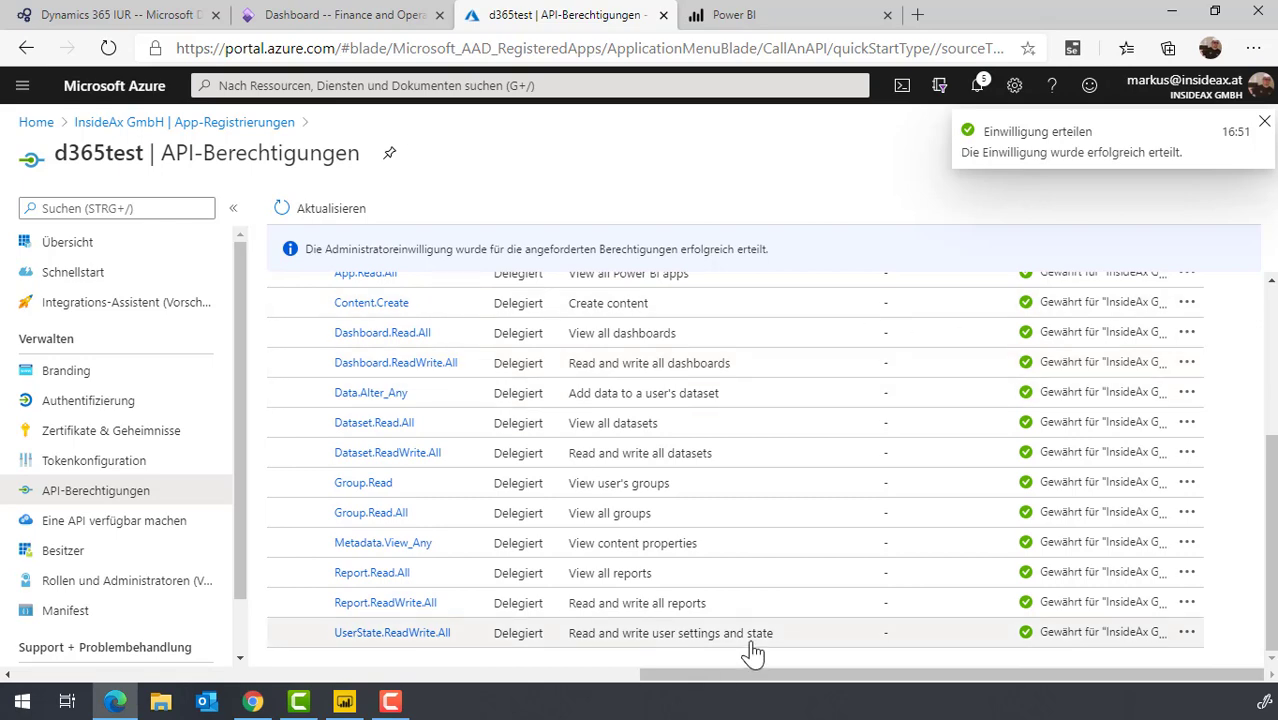
scroll(756, 651, "up", 2)
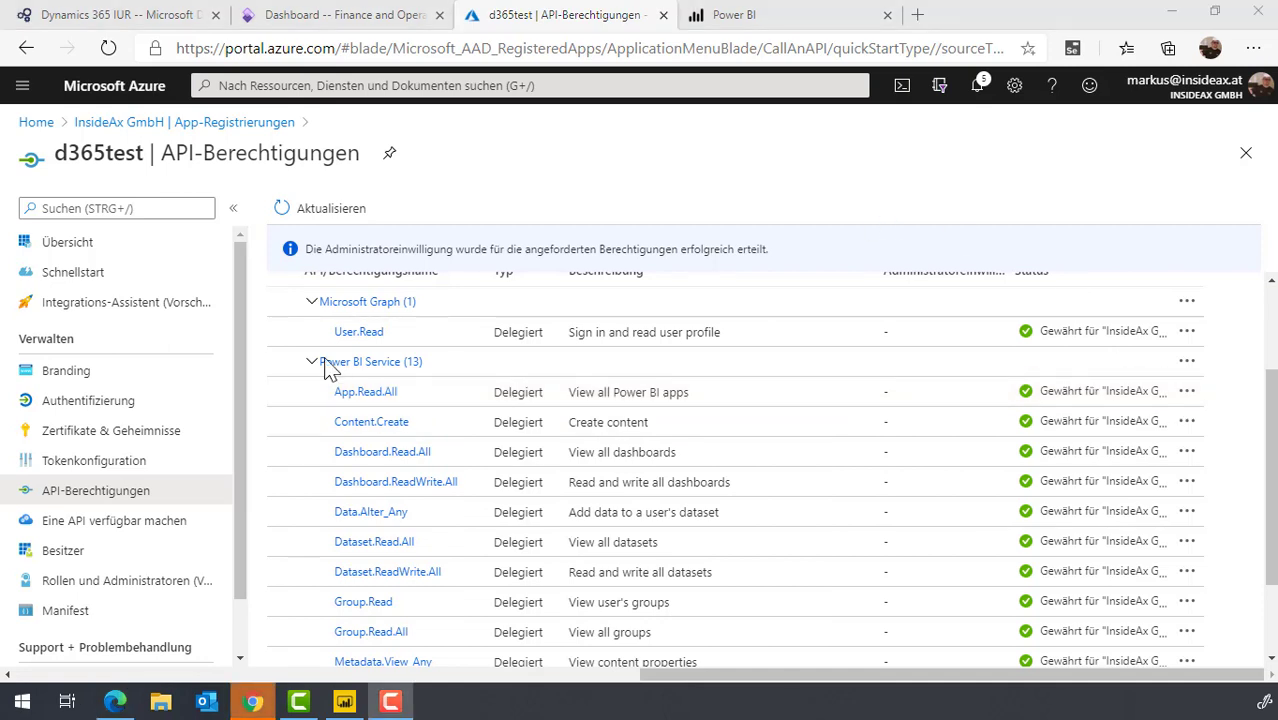
Create a new client secret for d365test with the description "secret" that never expires.
left_click(148, 440)
scroll(755, 250, "down", 2)
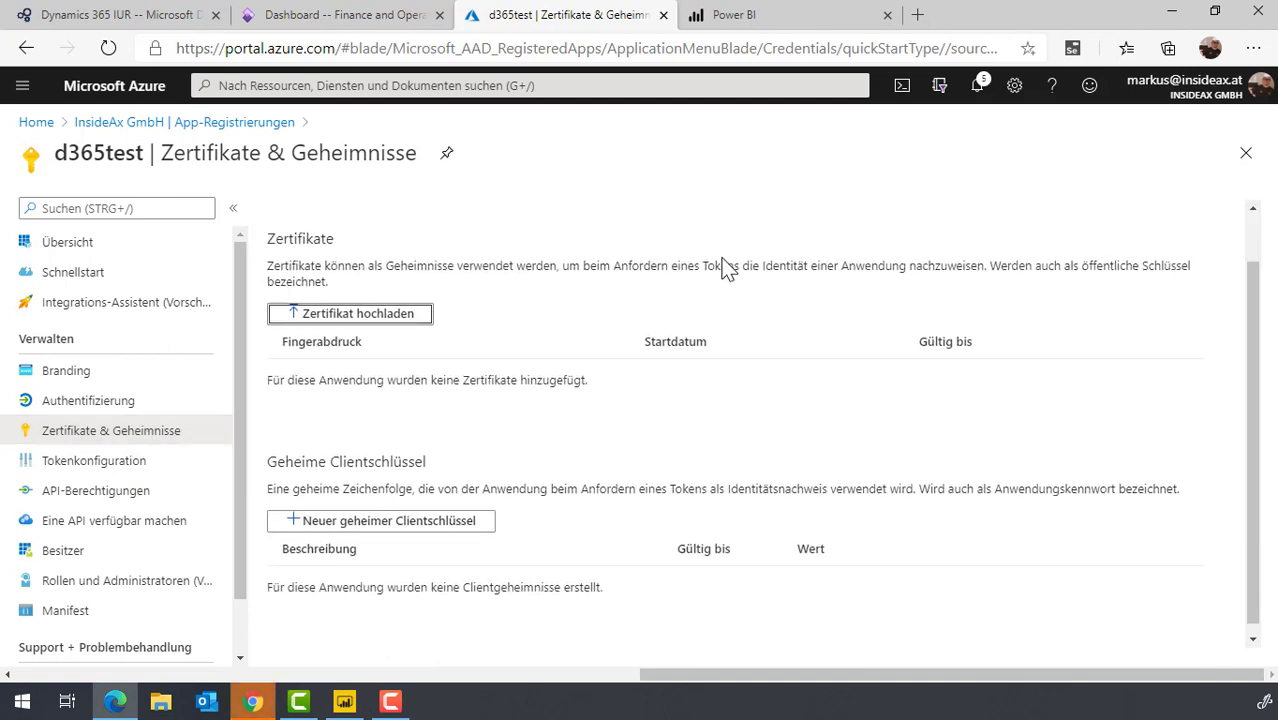
left_click(352, 520)
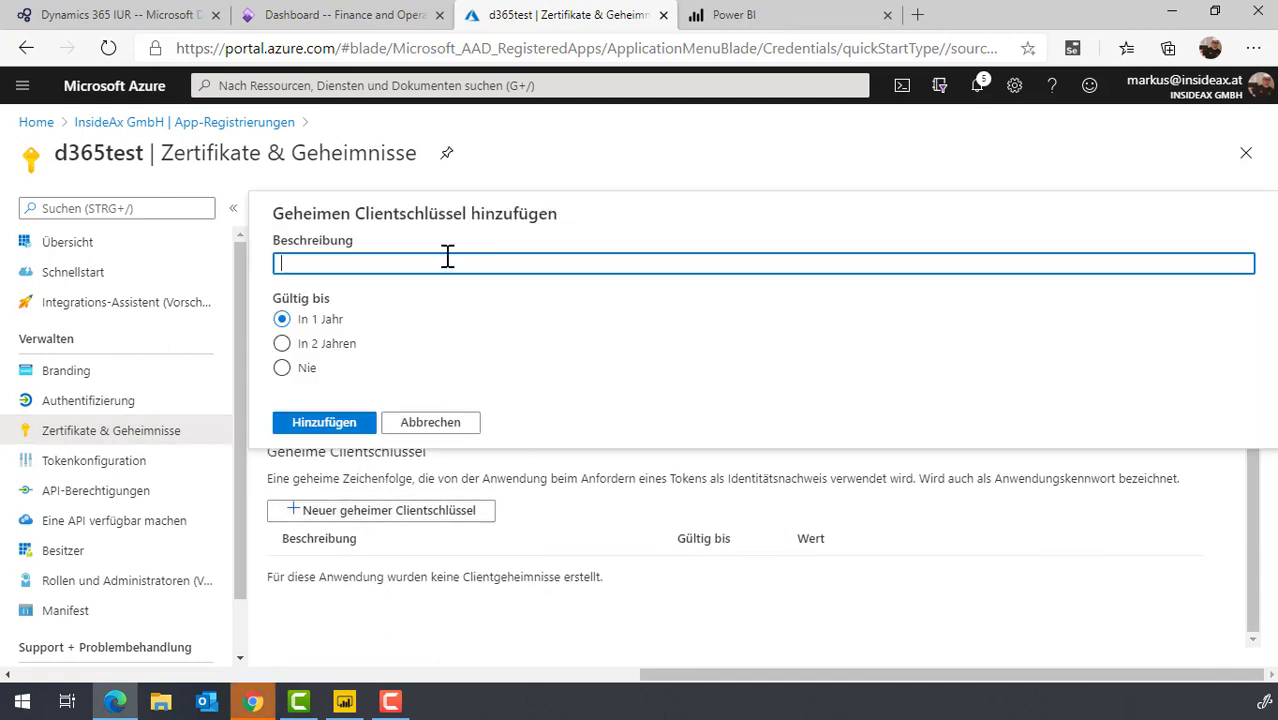
type("secret")
left_click(283, 367)
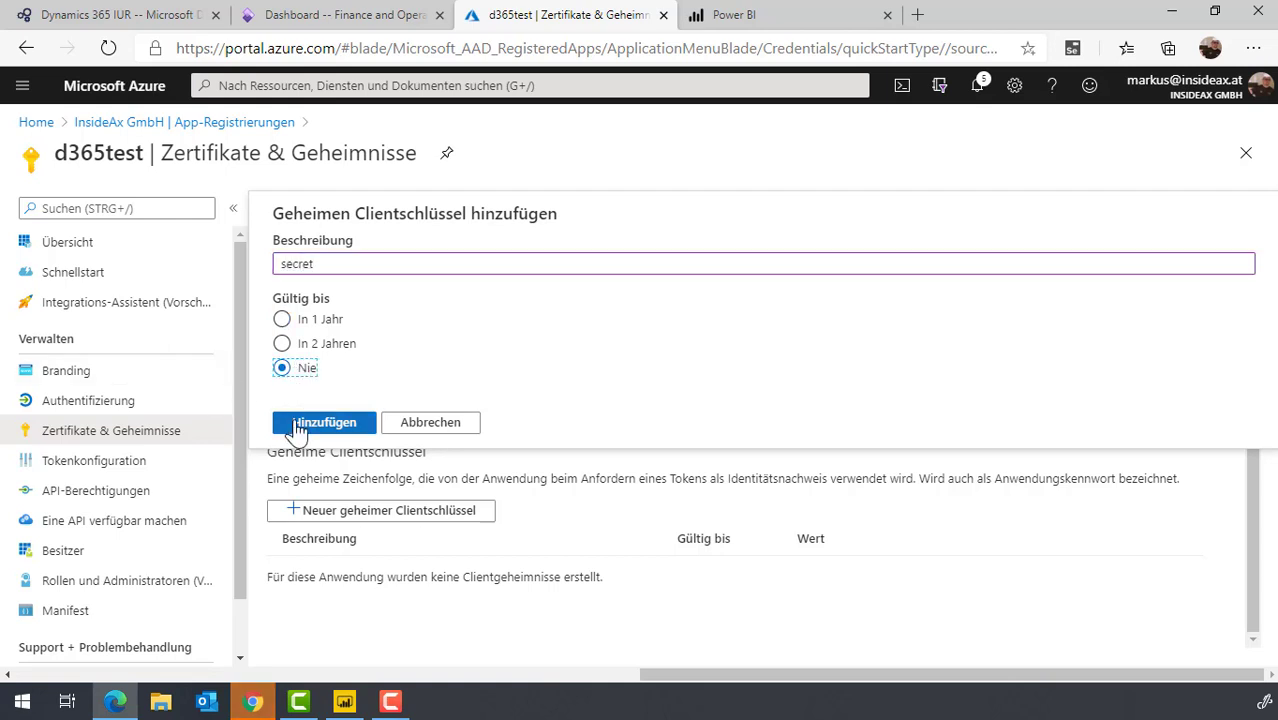
left_click(298, 424)
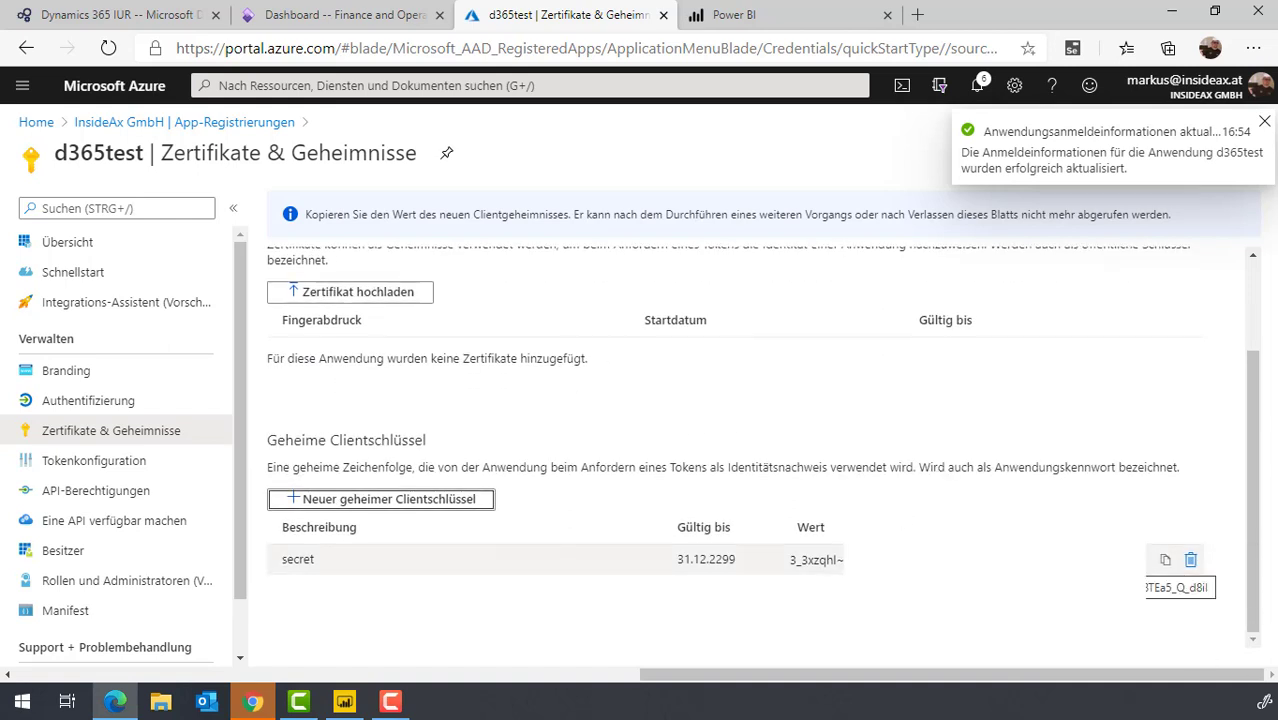
Copy the new client secret's value and paste it into an empty Notepad document for safekeeping.
left_click(1164, 561)
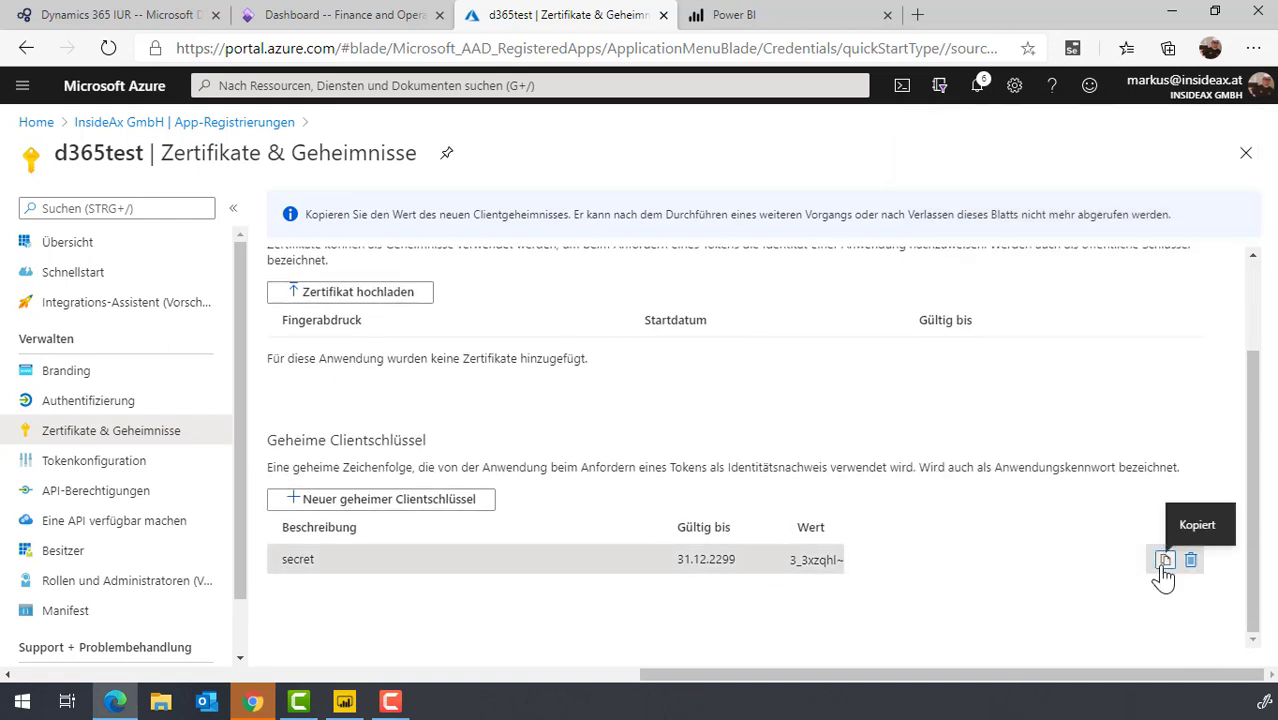
left_click(30, 702)
type("notepa")
key("Return")
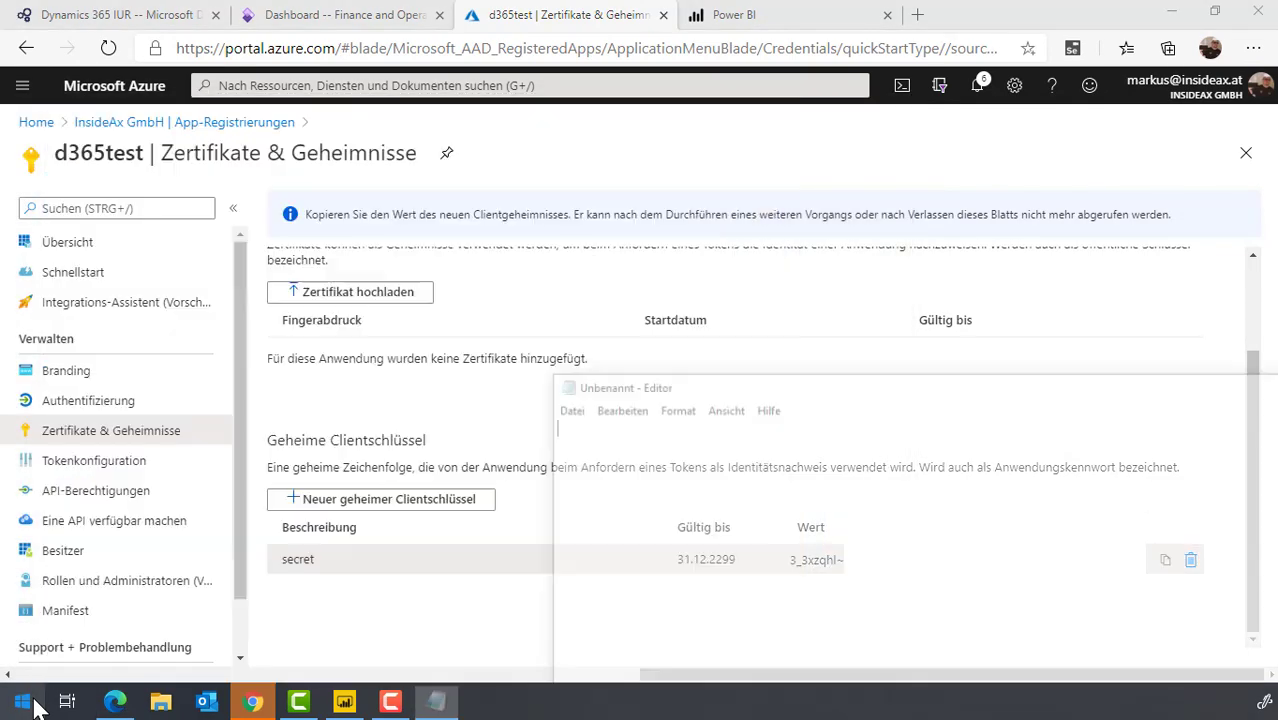
key("ctrl+v")
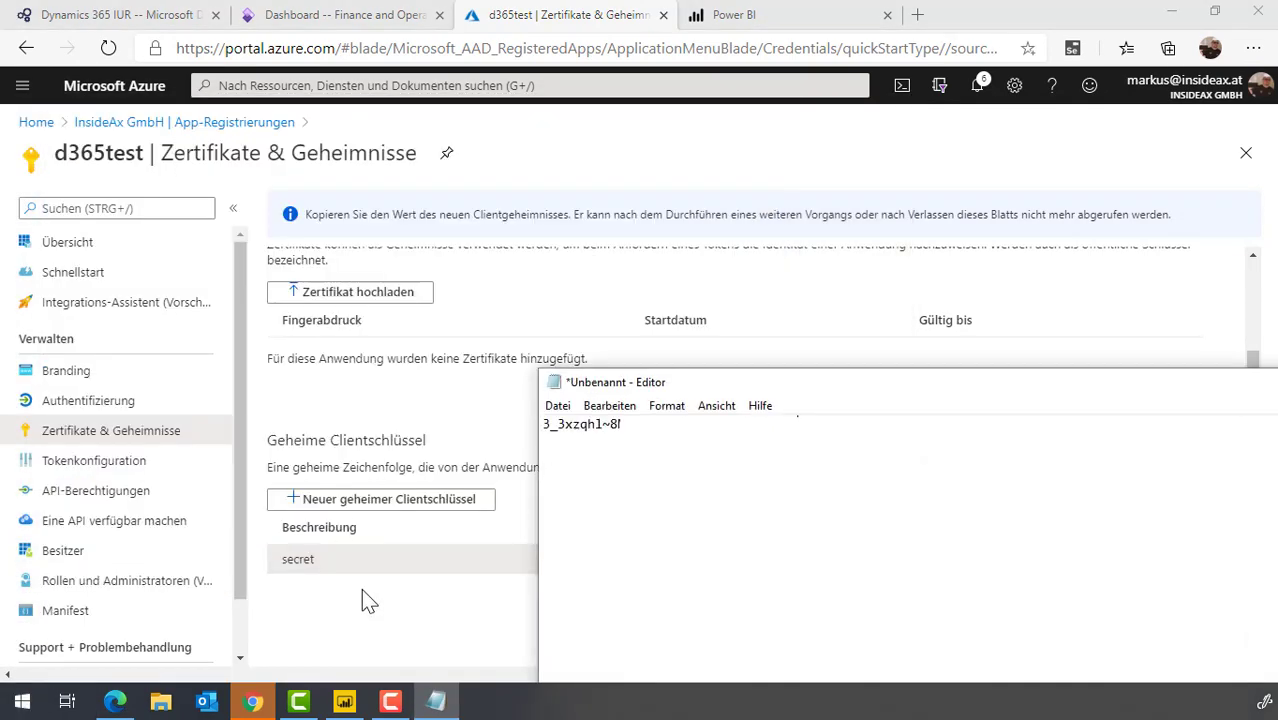
left_click(509, 362)
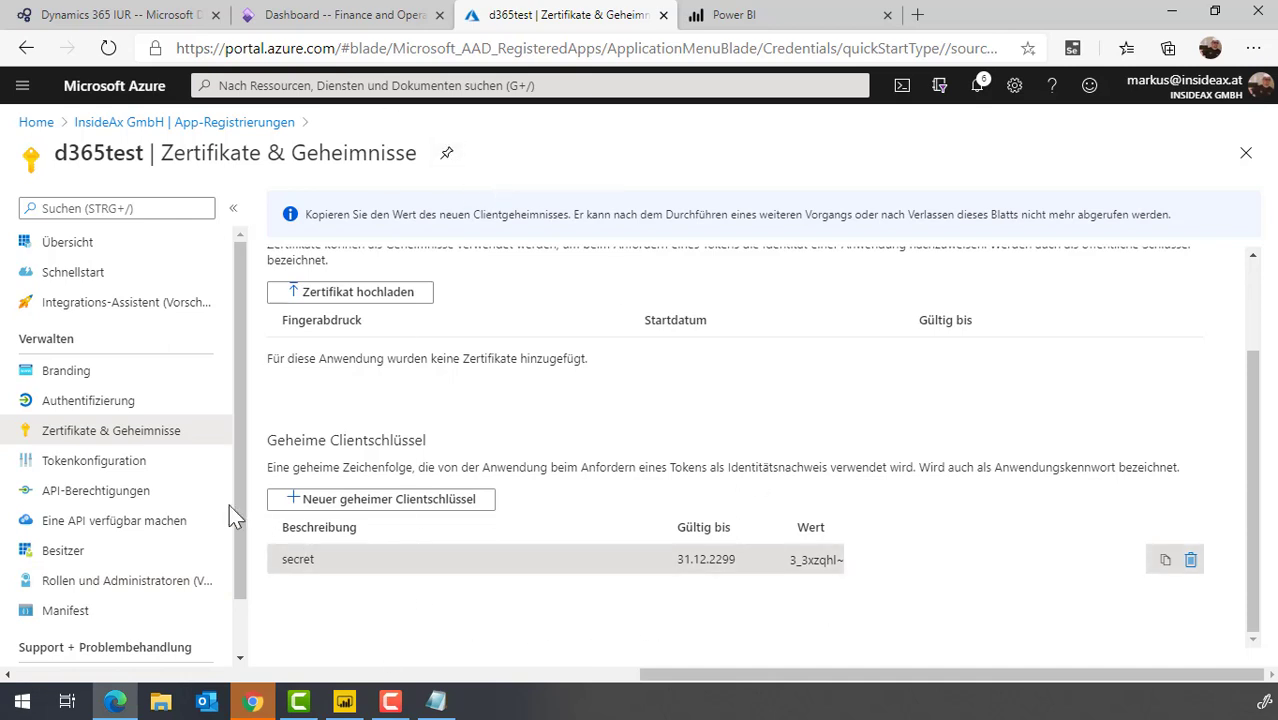
Display the d365test overview, then switch to Finance and Operations and open the PowerBI.com configuration in the System administration setup.
left_click(146, 248)
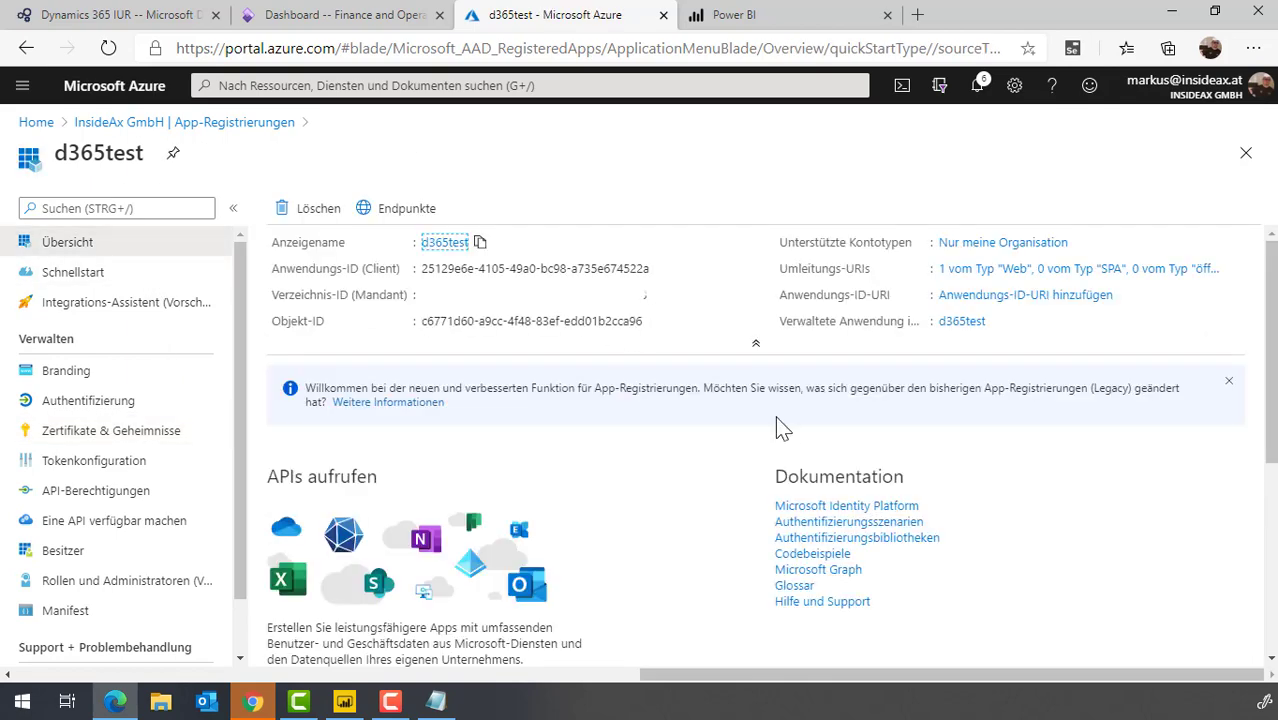
left_click(311, 14)
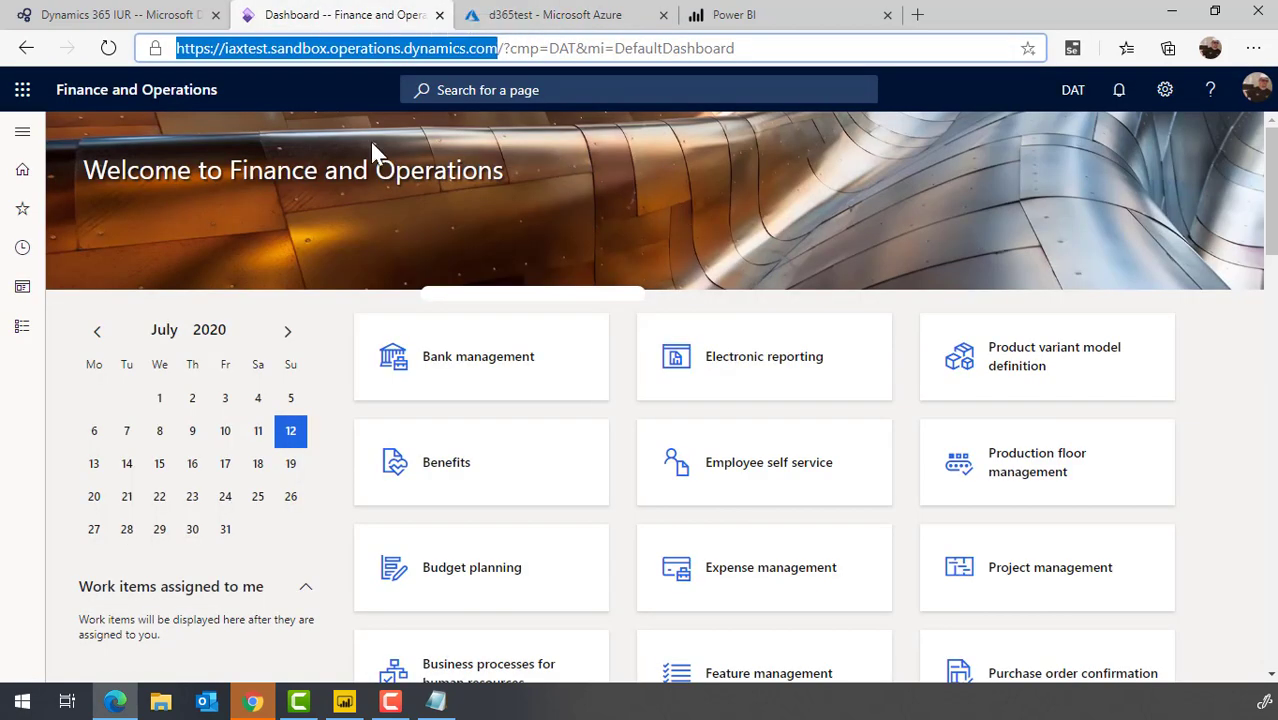
left_click(22, 131)
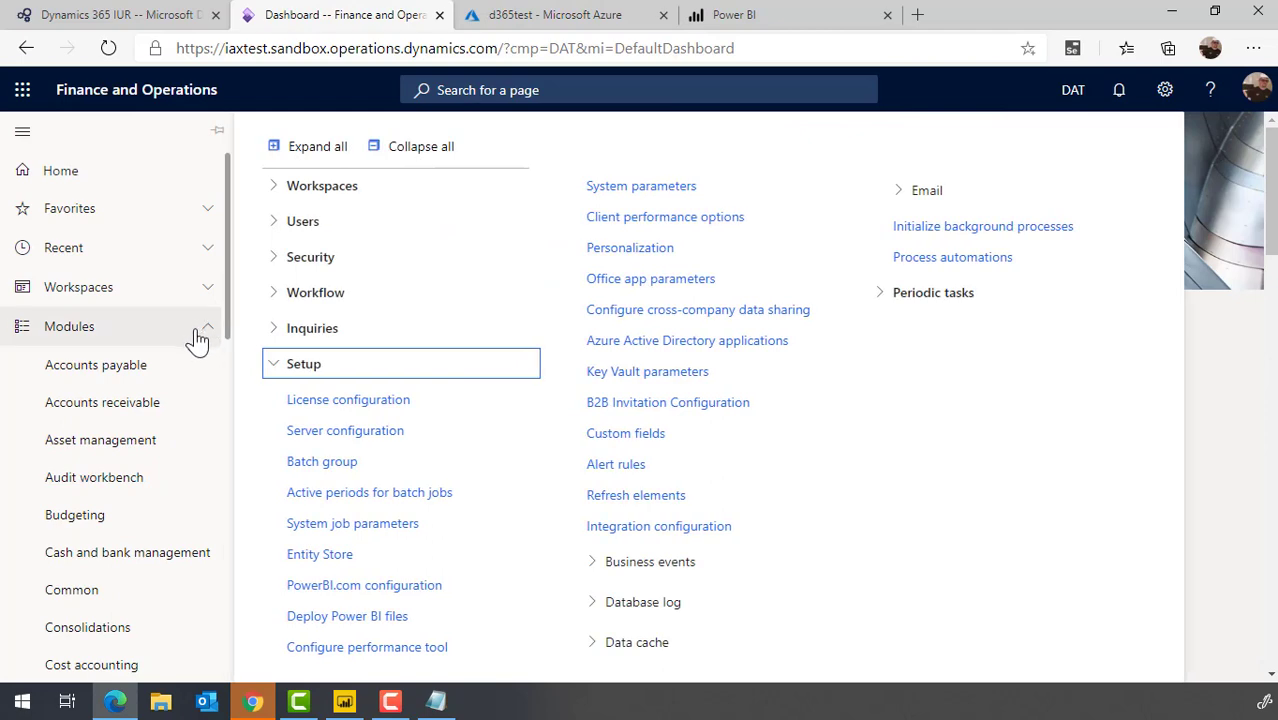
scroll(195, 343, "down", 5)
scroll(193, 344, "down", 3)
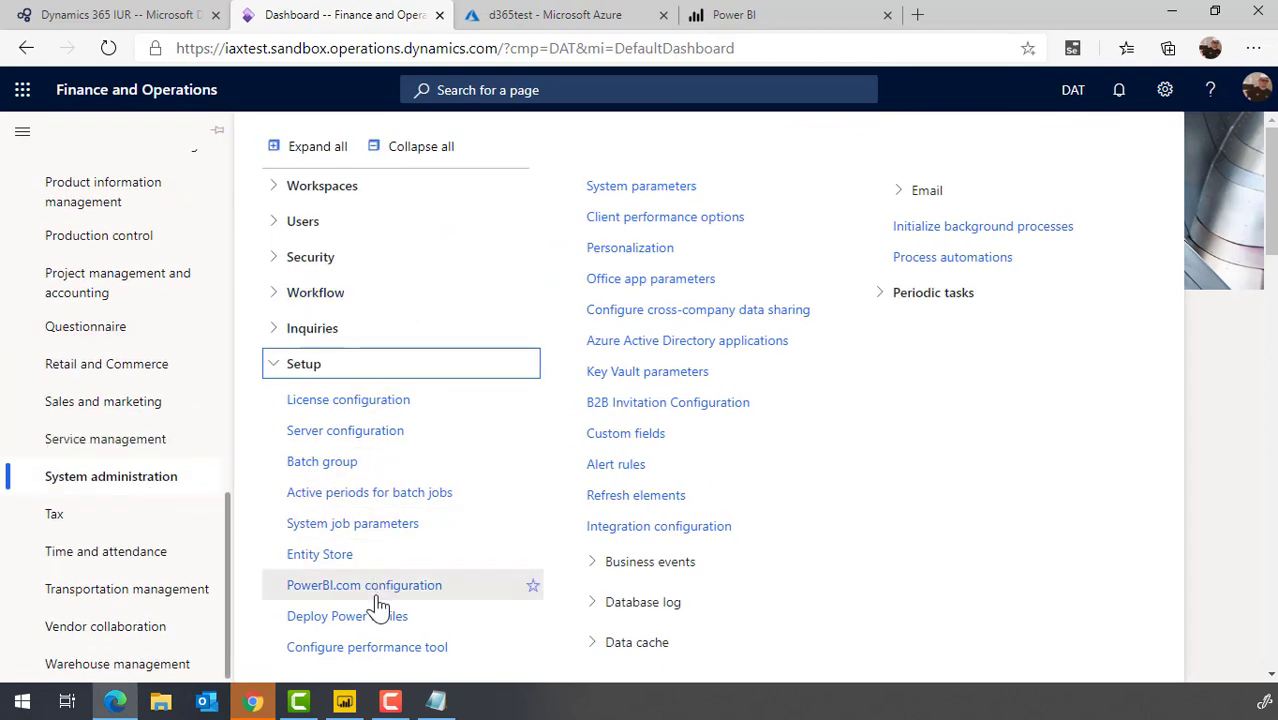
left_click(347, 593)
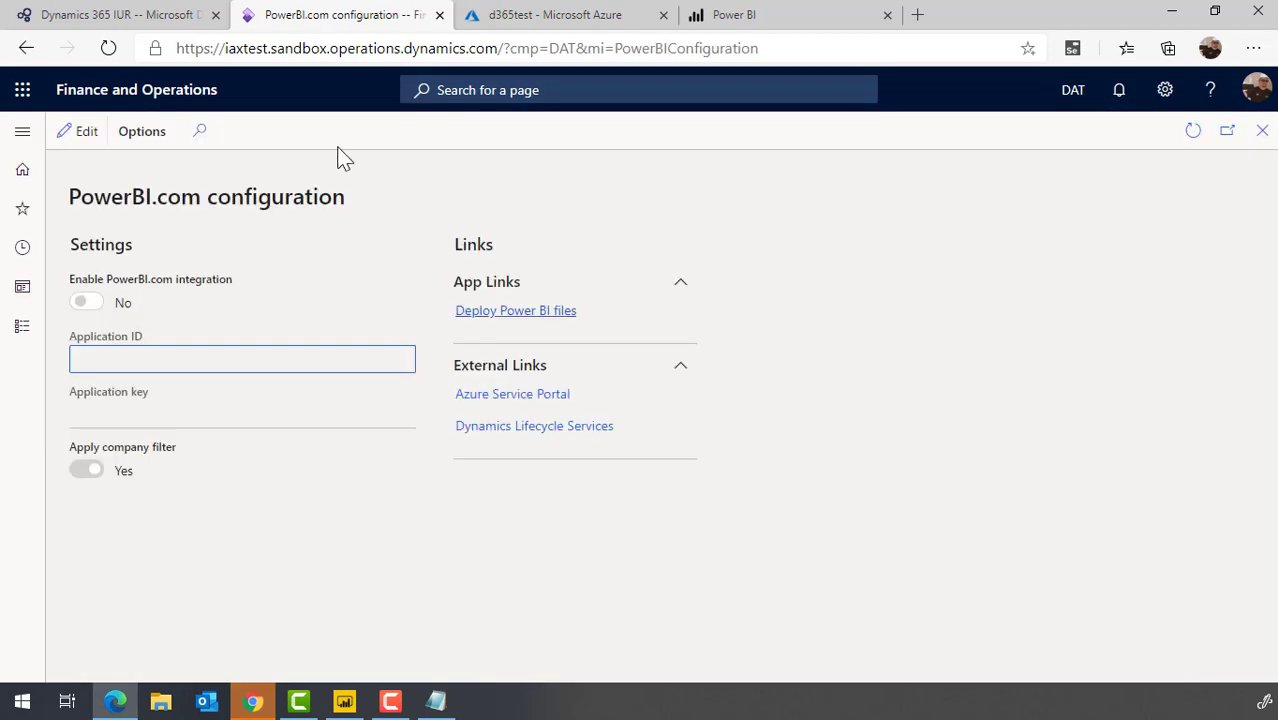
Put the PowerBI.com configuration into edit mode and enable the PowerBI.com integration.
left_click(84, 136)
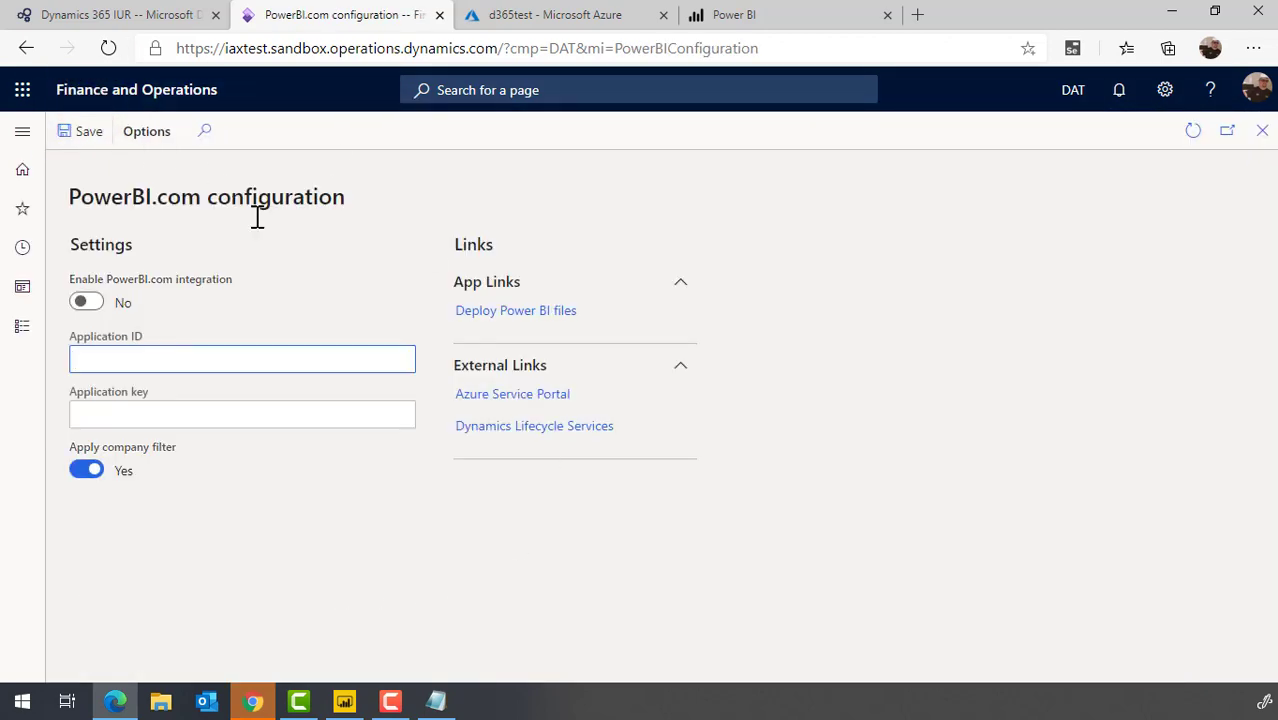
left_click(86, 304)
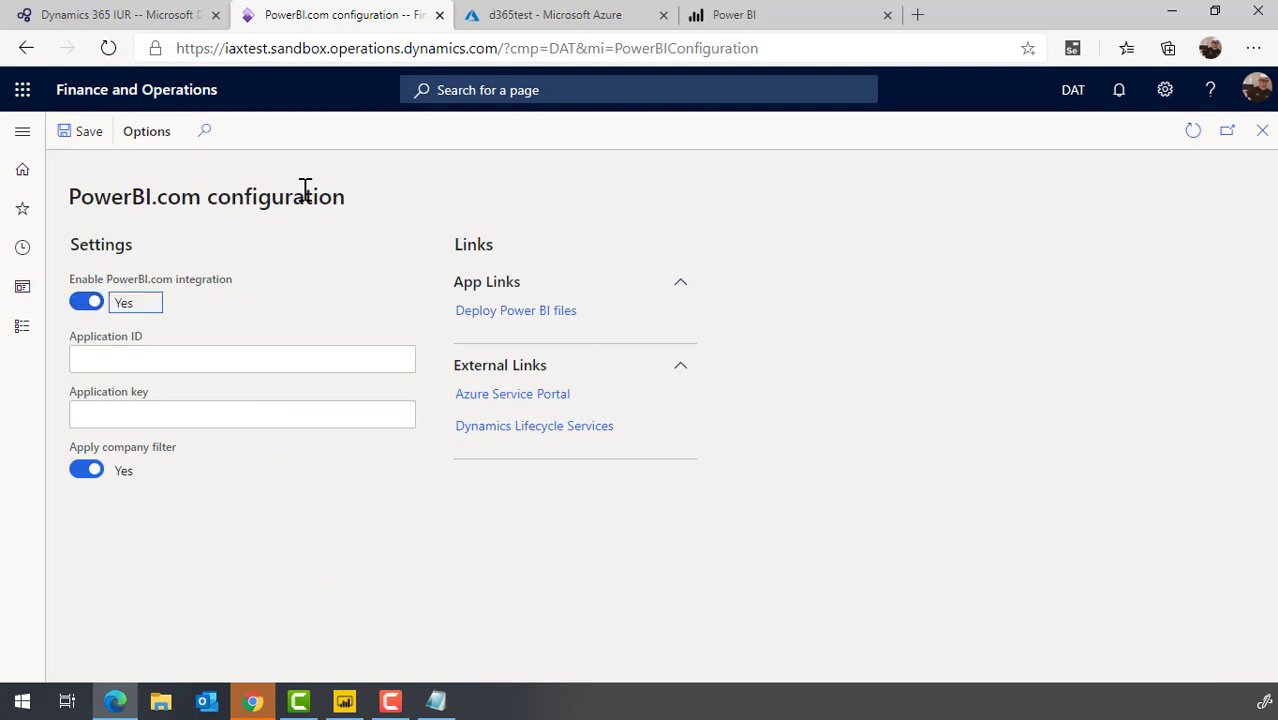
Copy the client application ID from the d365test registration in Azure and paste it as the Application ID in the PowerBI.com configuration.
left_click(175, 362)
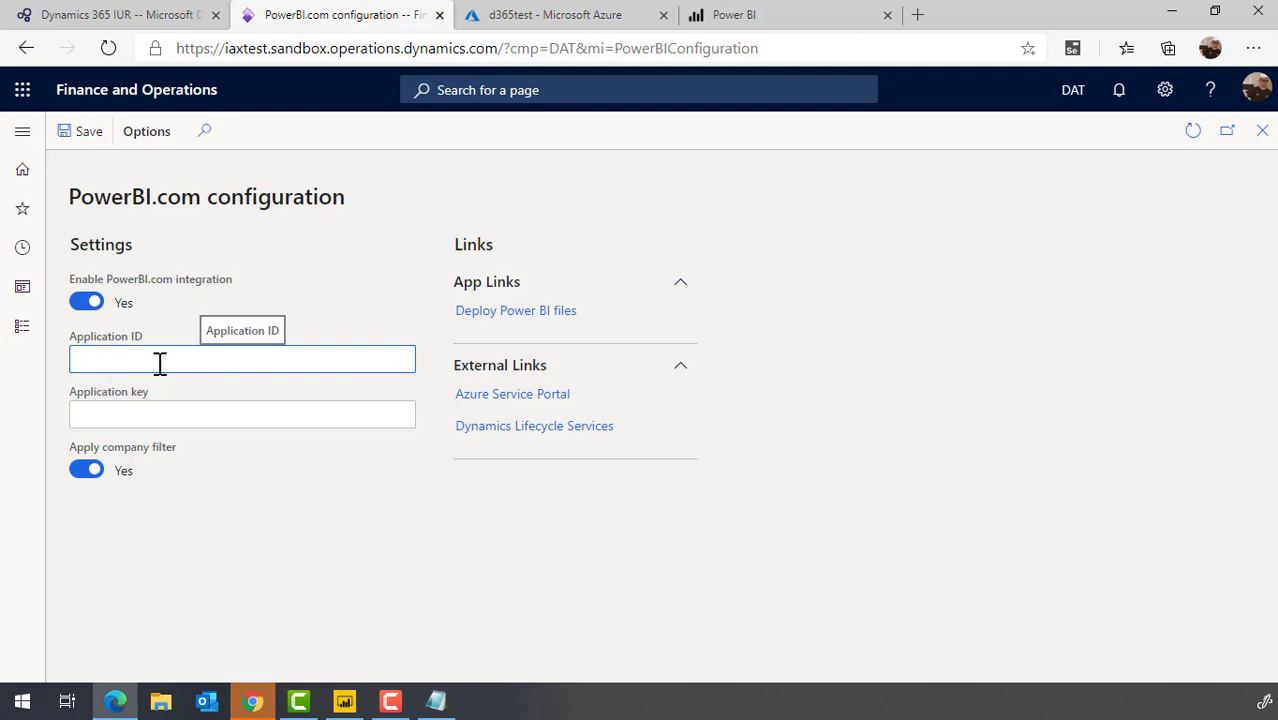
left_click(505, 20)
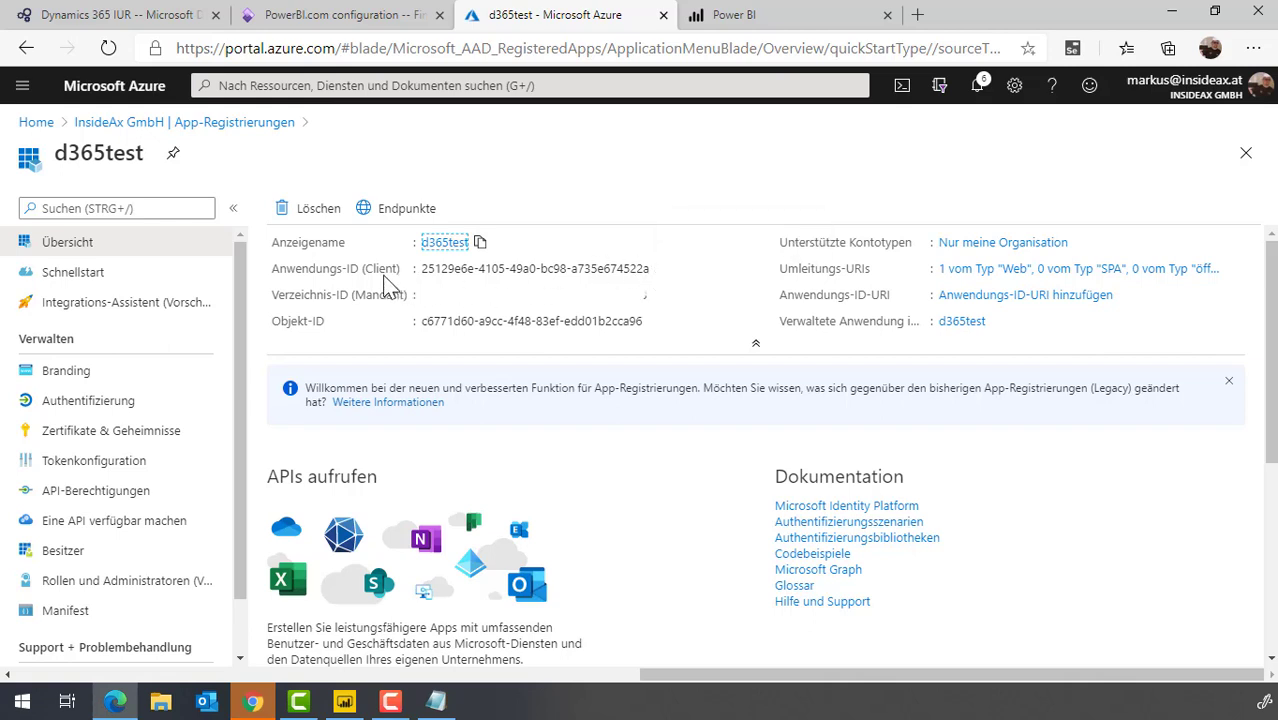
left_click(661, 270)
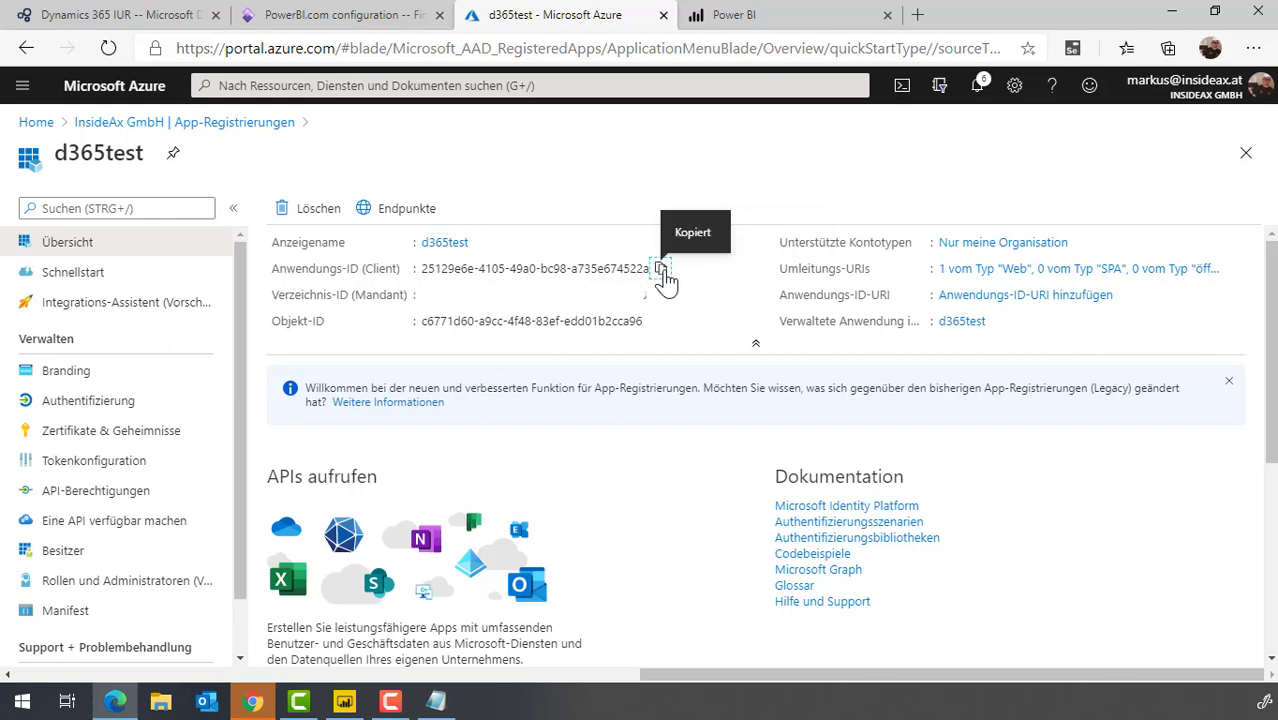
left_click(740, 15)
left_click(394, 18)
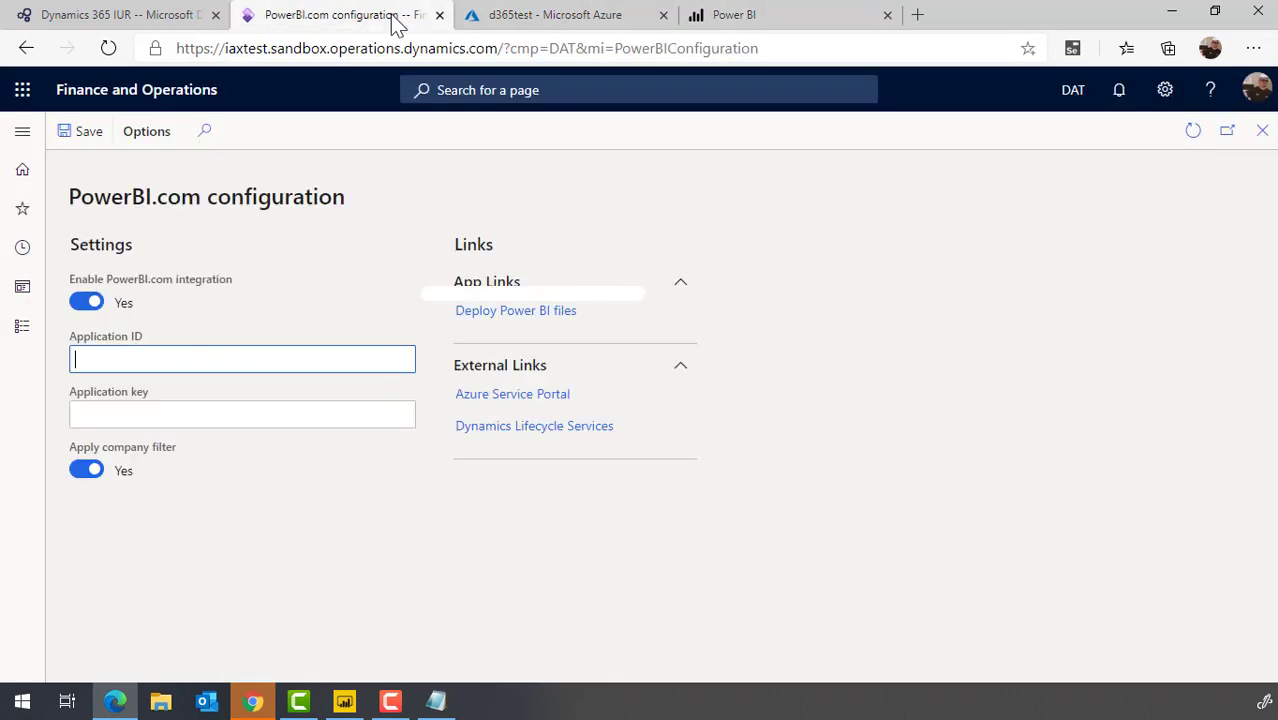
right_click(263, 358)
left_click(326, 460)
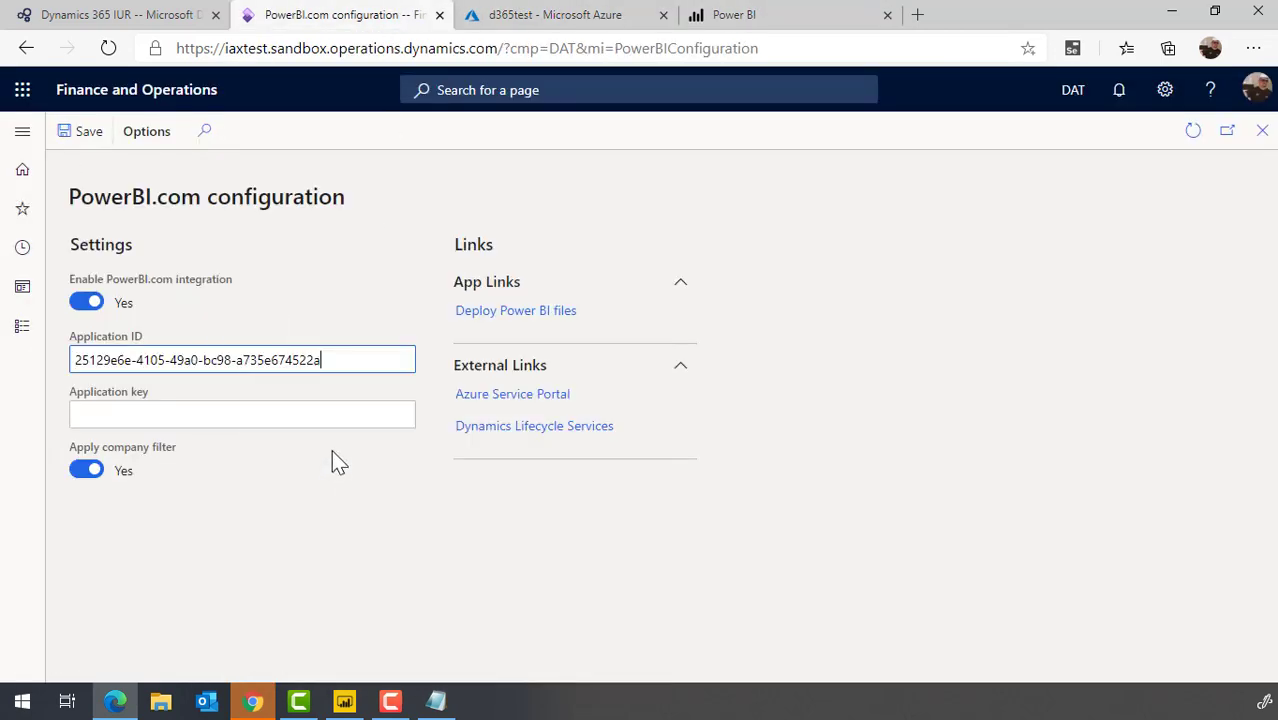
Copy the client secret from Notepad, paste it as the Application key and save the PowerBI.com configuration.
left_click(278, 415)
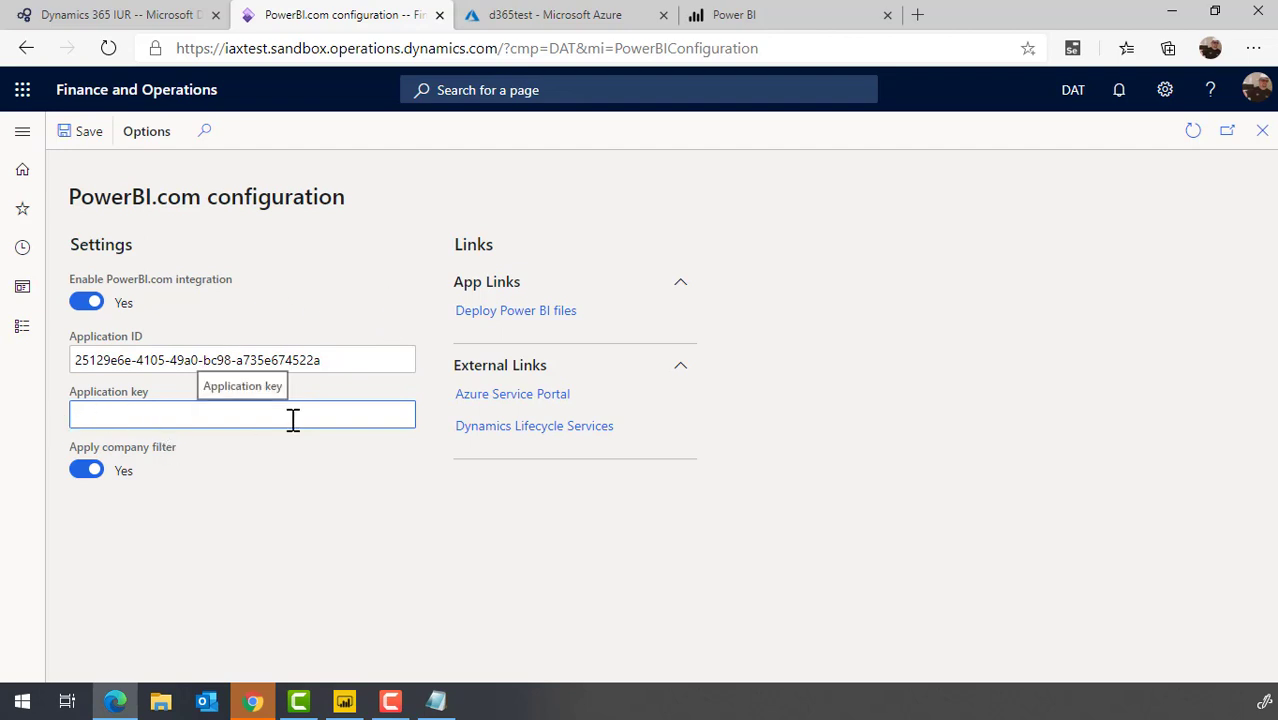
left_click(555, 12)
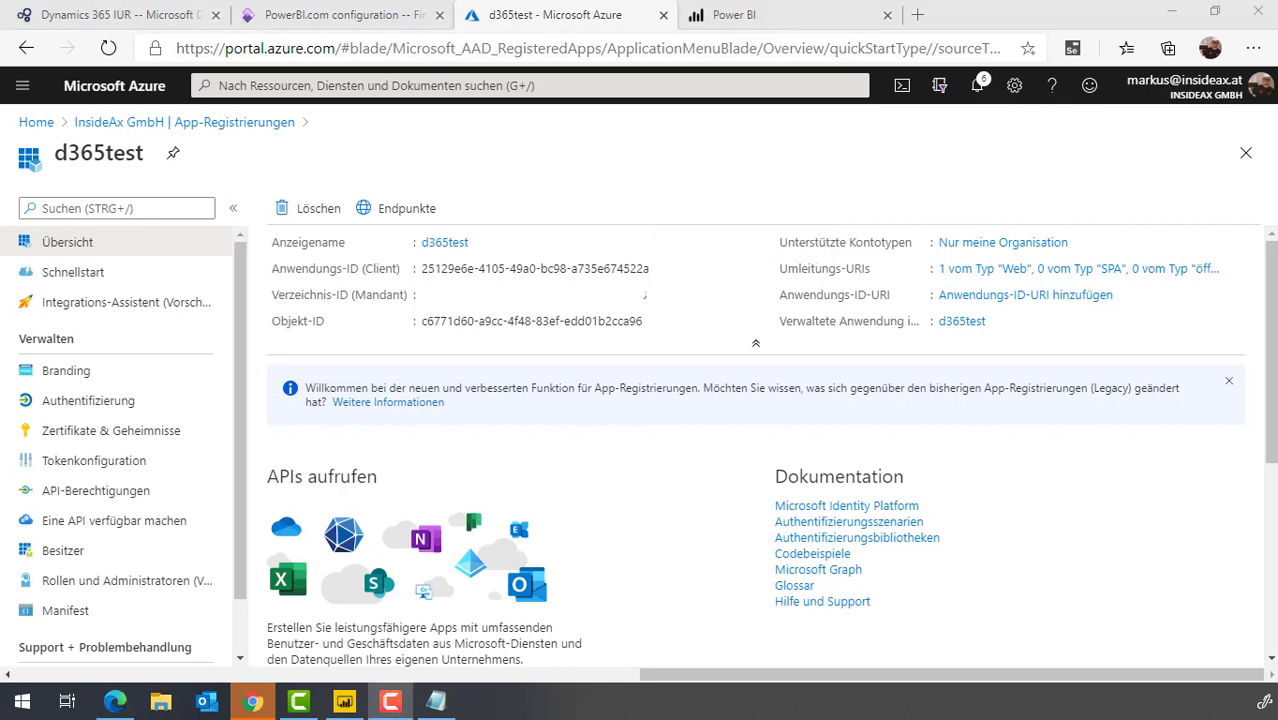
left_click(435, 702)
left_click_drag(700, 424, 530, 456)
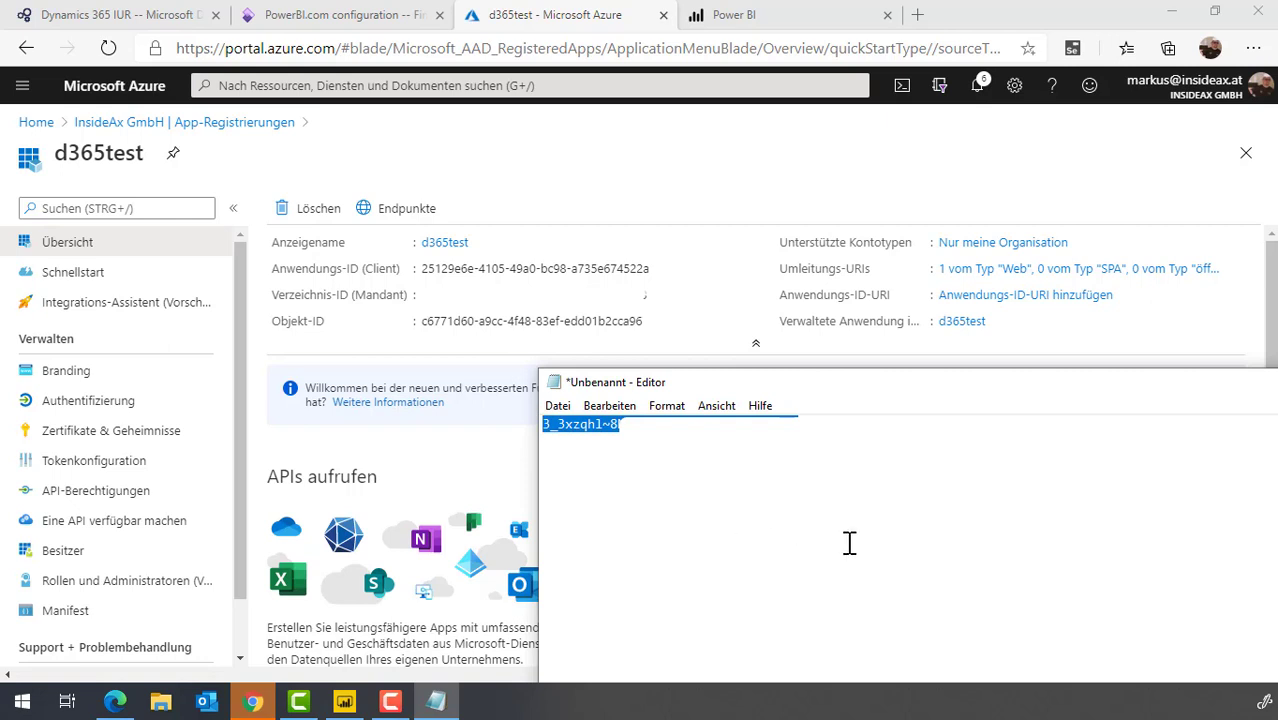
left_click(374, 22)
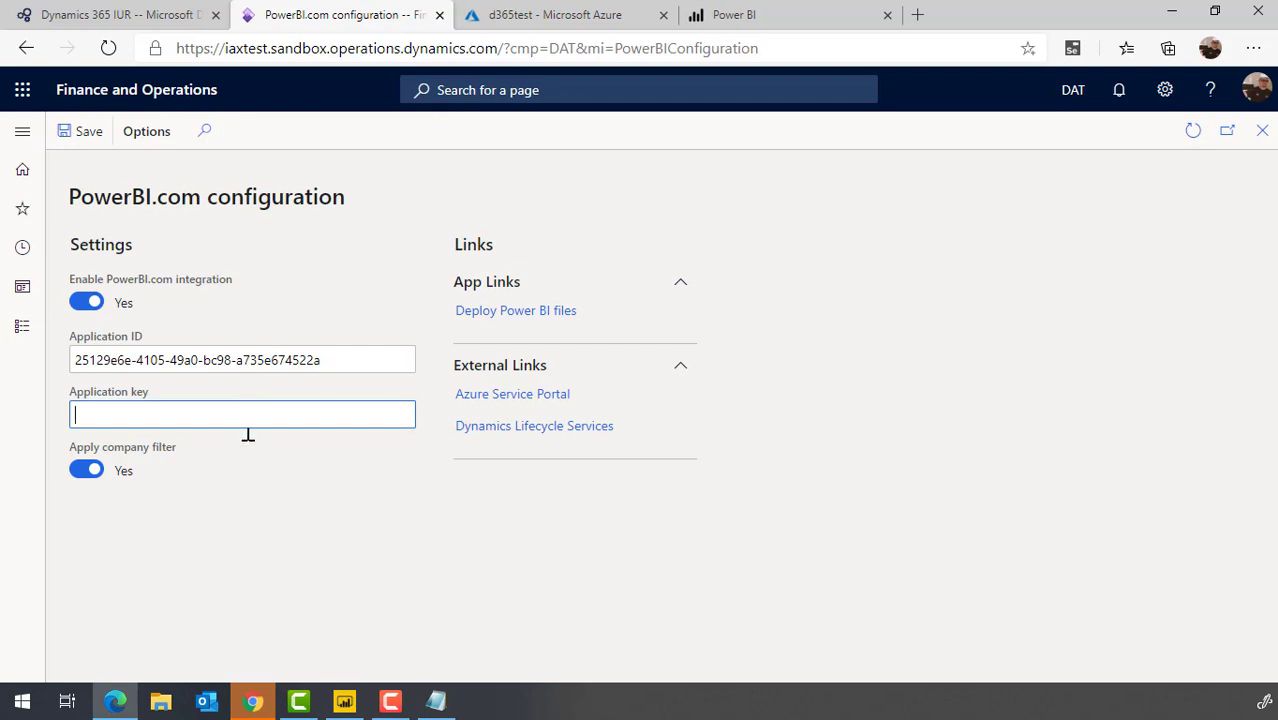
key("ctrl+v")
left_click(86, 134)
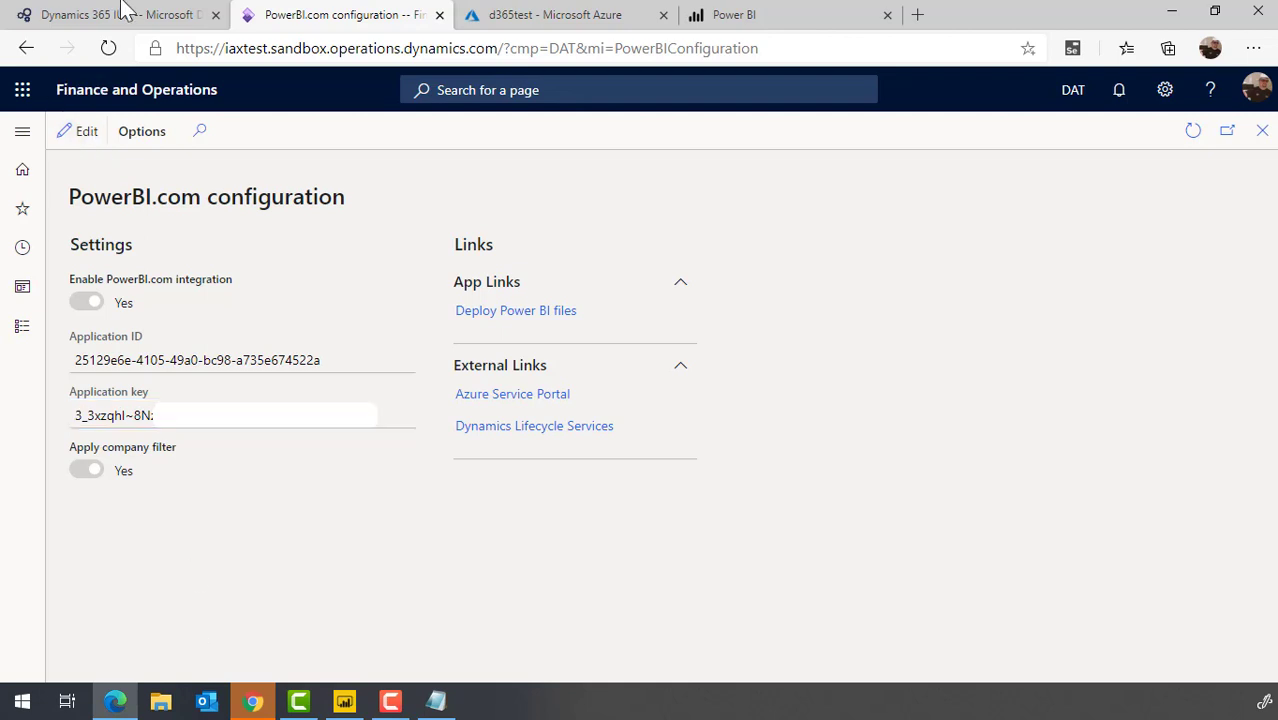
Reload the configuration page and start connecting the Power BI account to reach its authorization pane.
left_click(108, 48)
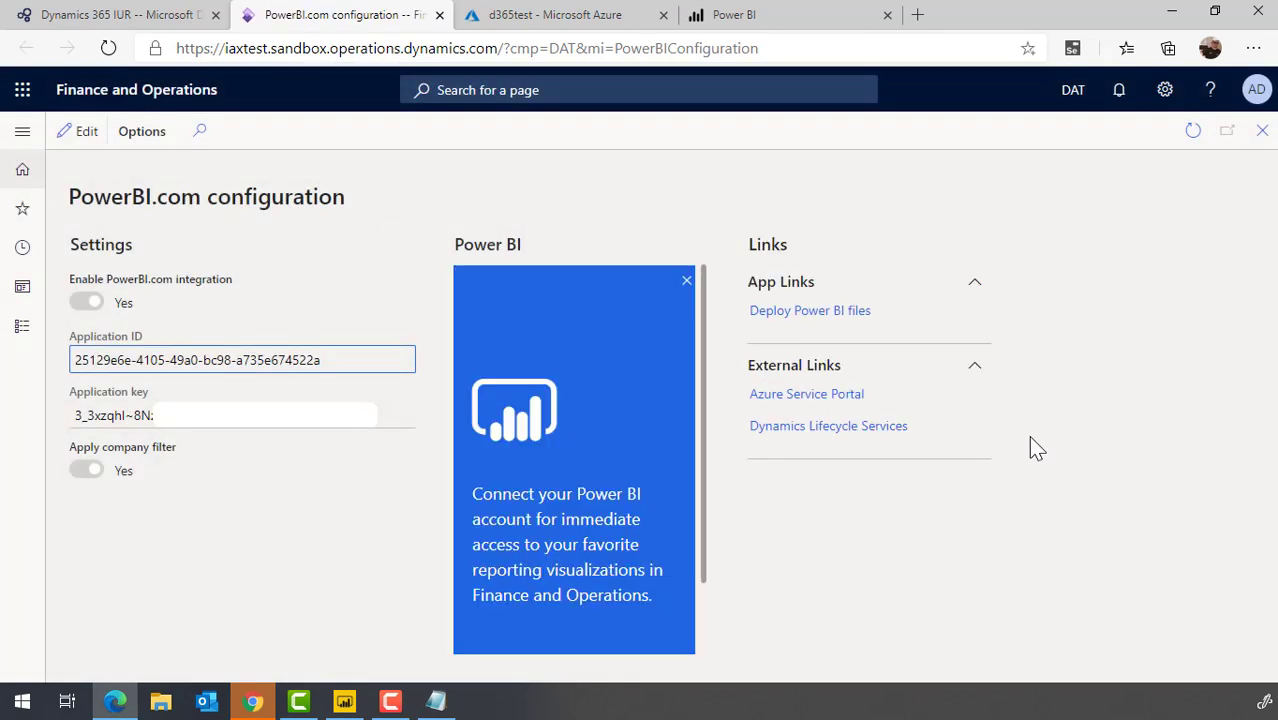
scroll(699, 457, "down", 2)
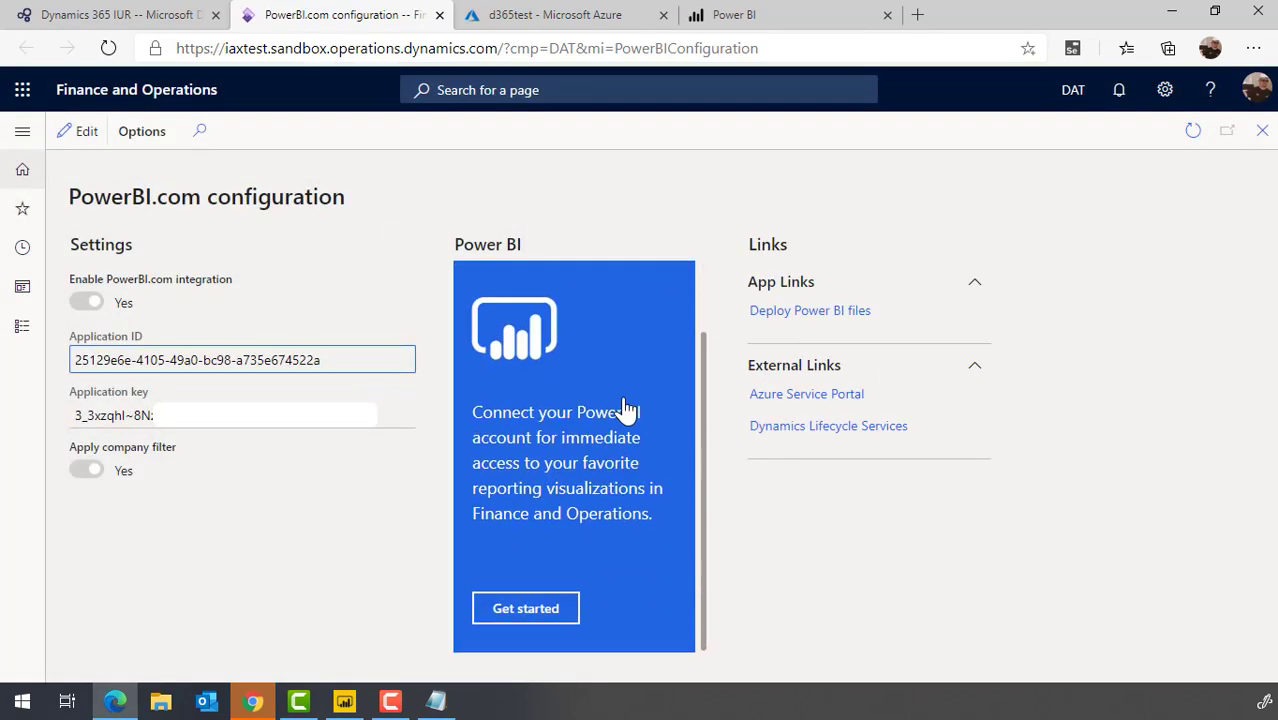
scroll(625, 410, "up", 2)
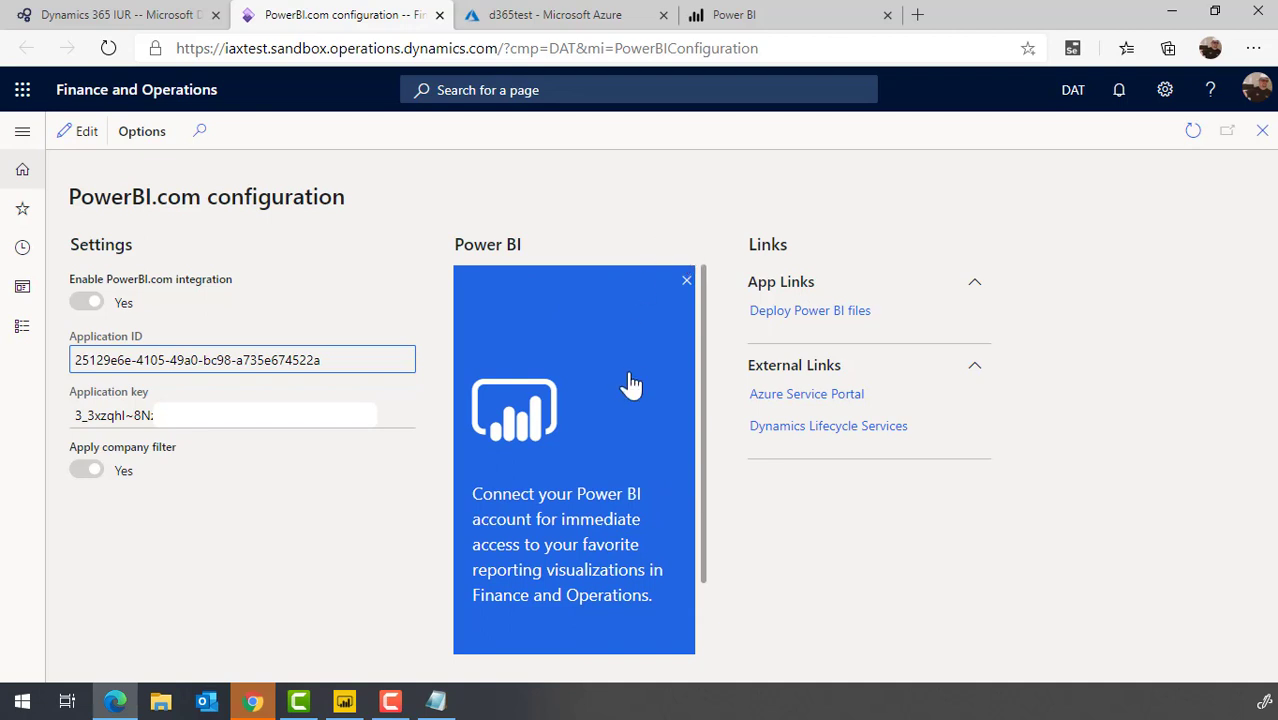
scroll(630, 303, "down", 2)
left_click(491, 612)
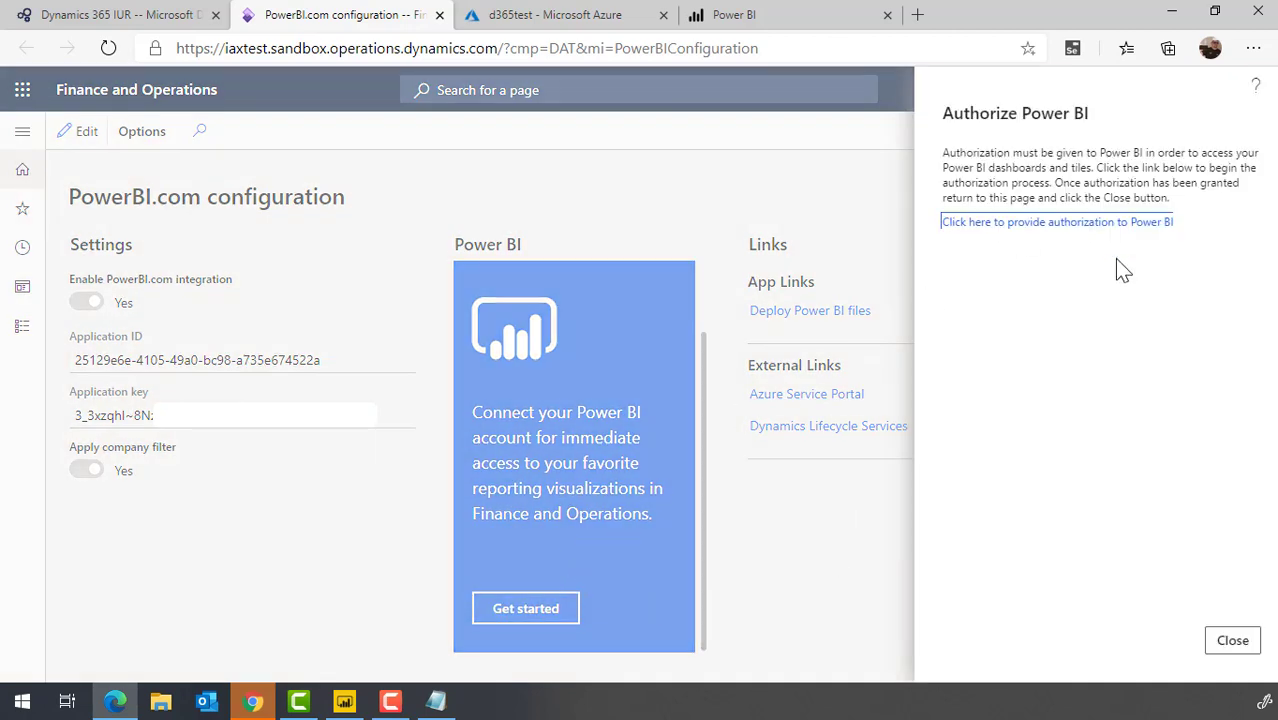
Authorize Power BI for Finance and Operations, return to the PowerBI.com configuration, close the authorization pane and reload the page.
left_click(1055, 224)
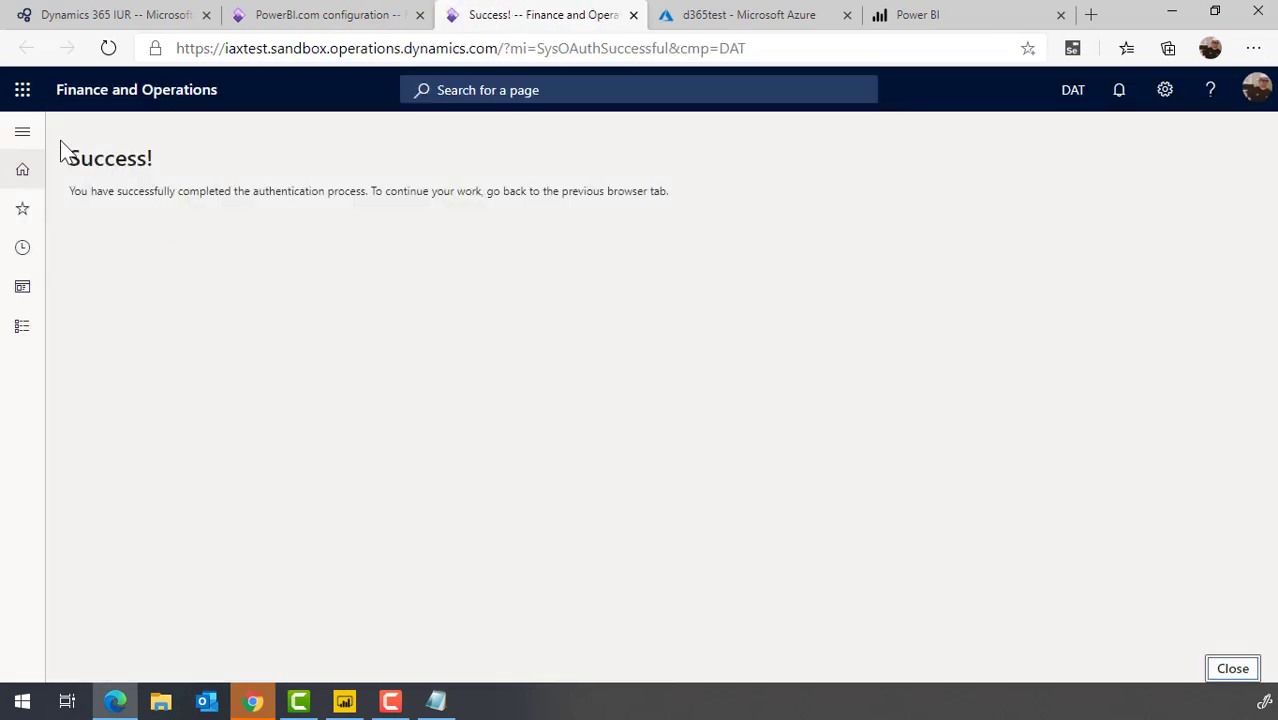
left_click_drag(65, 182, 762, 489)
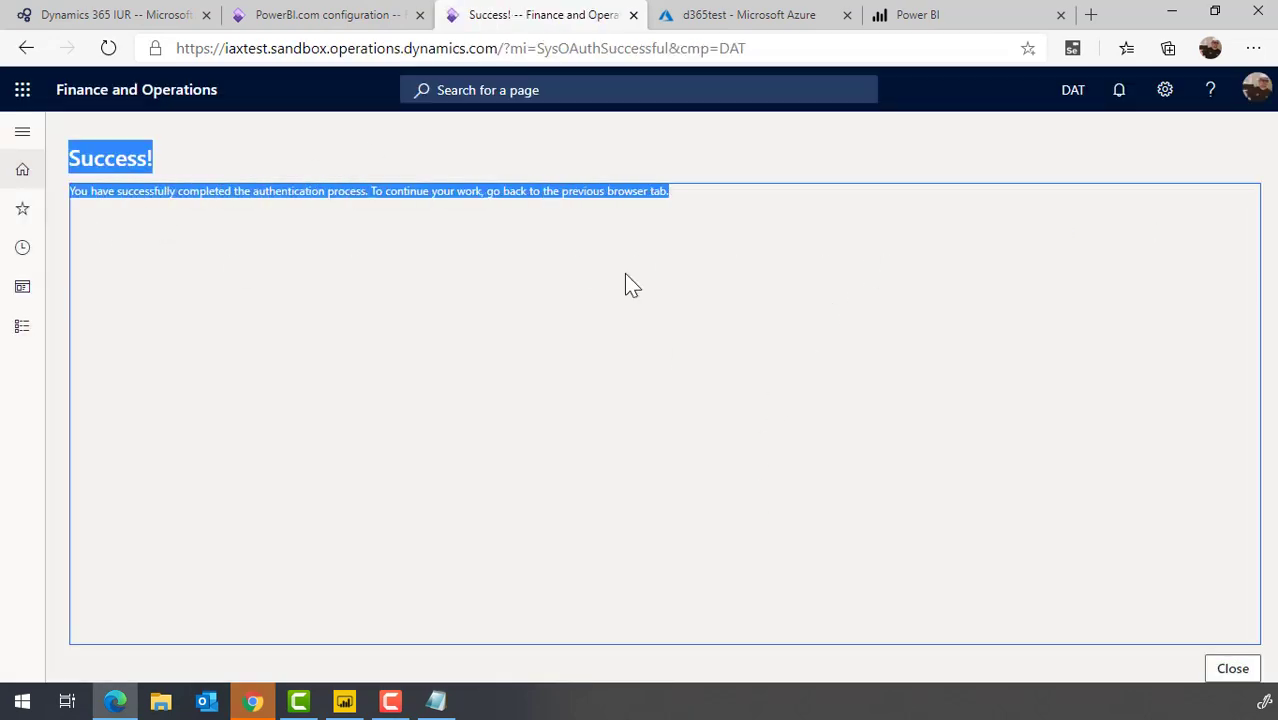
left_click(548, 197)
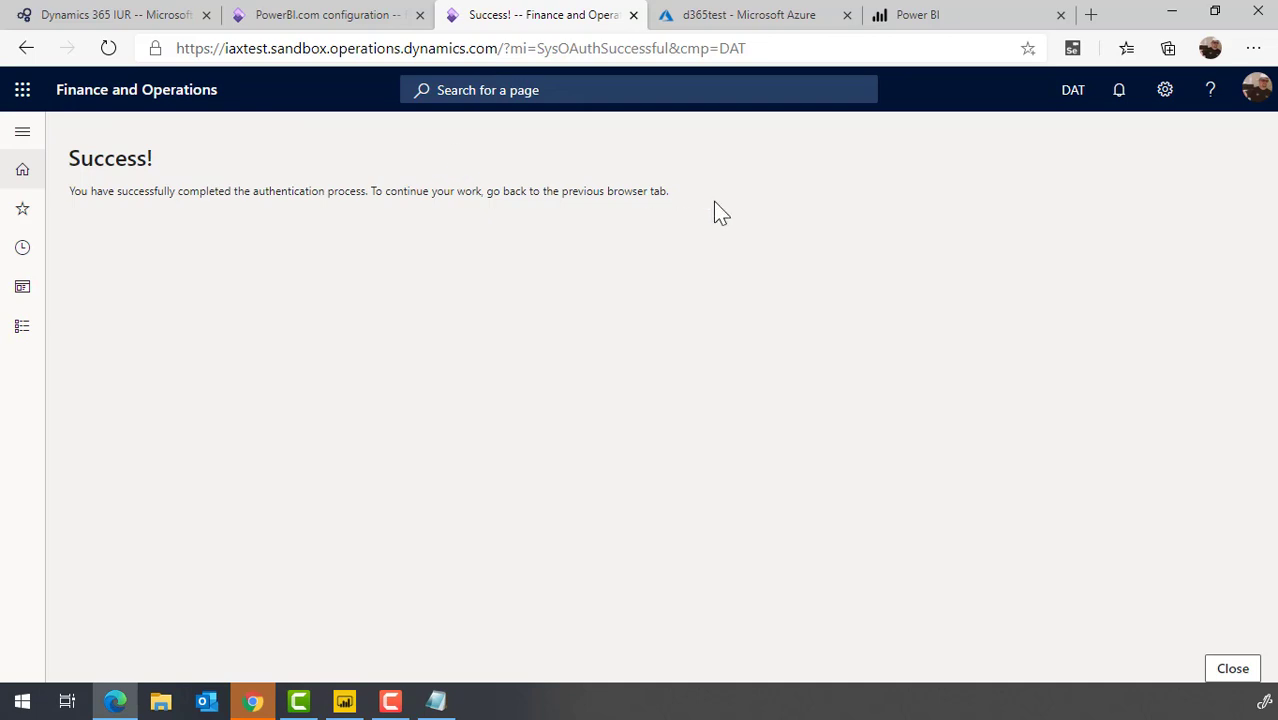
key("F9")
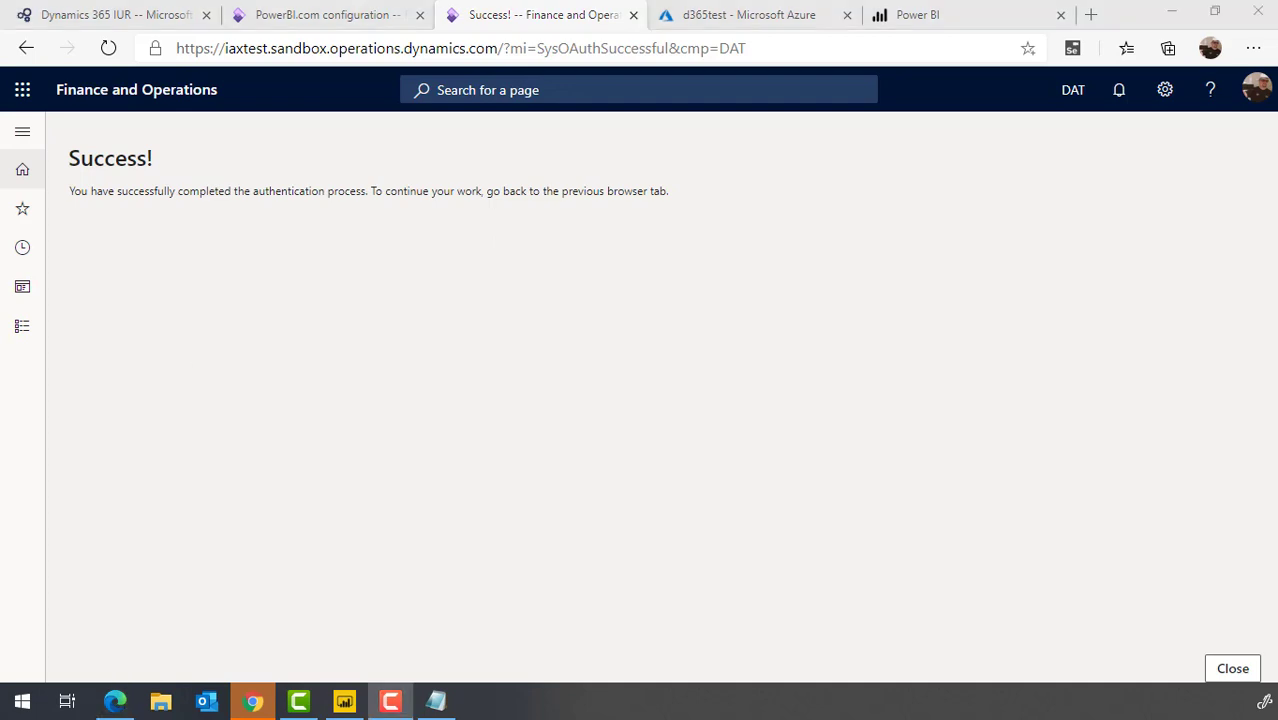
left_click(316, 14)
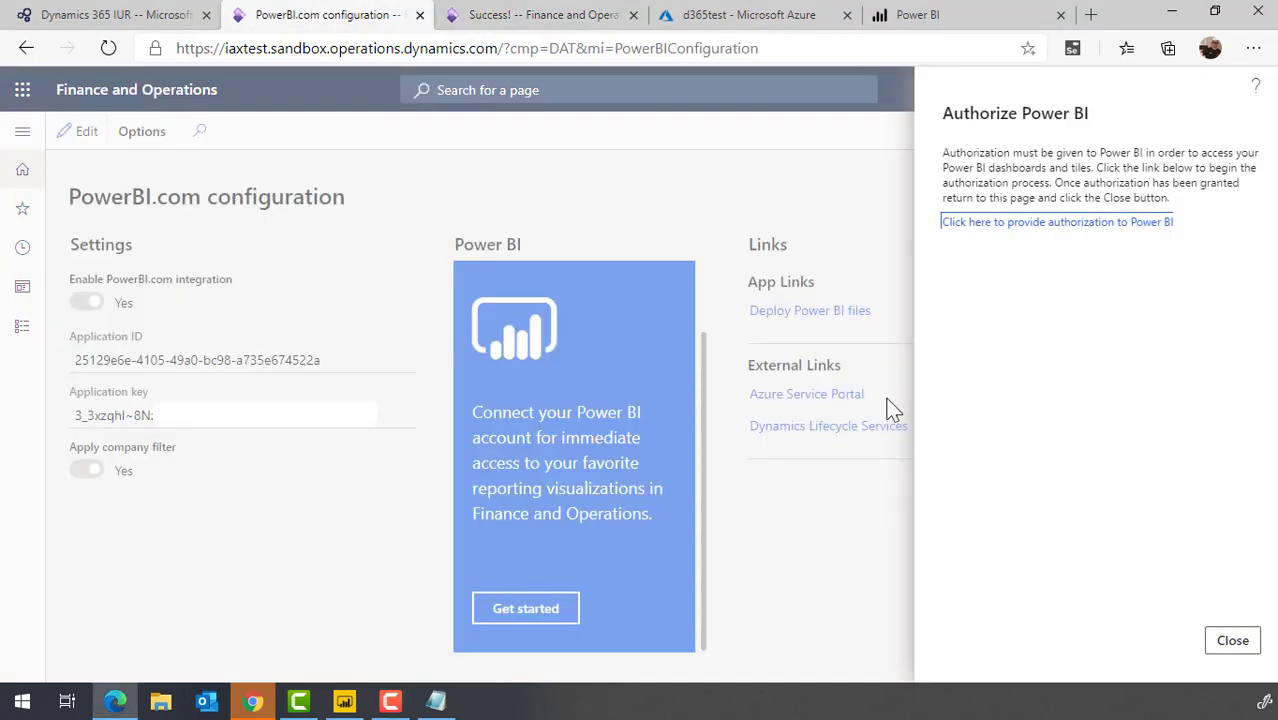
left_click(1245, 640)
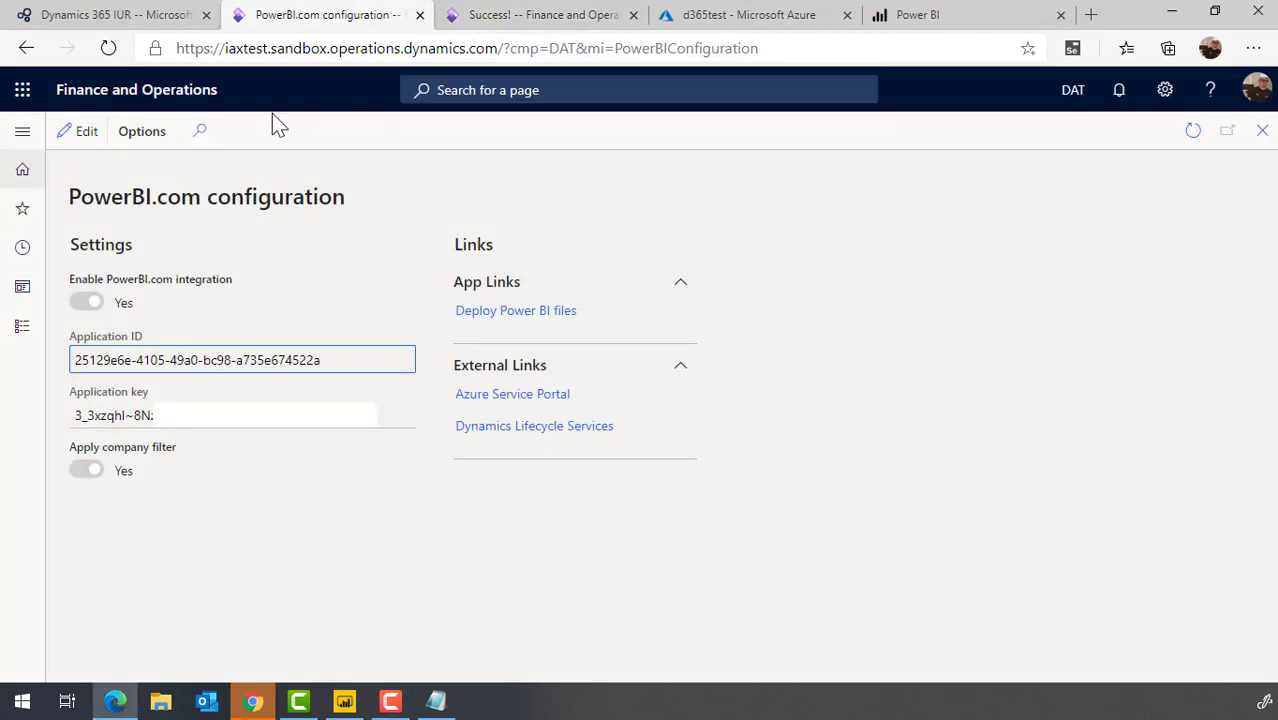
left_click(108, 48)
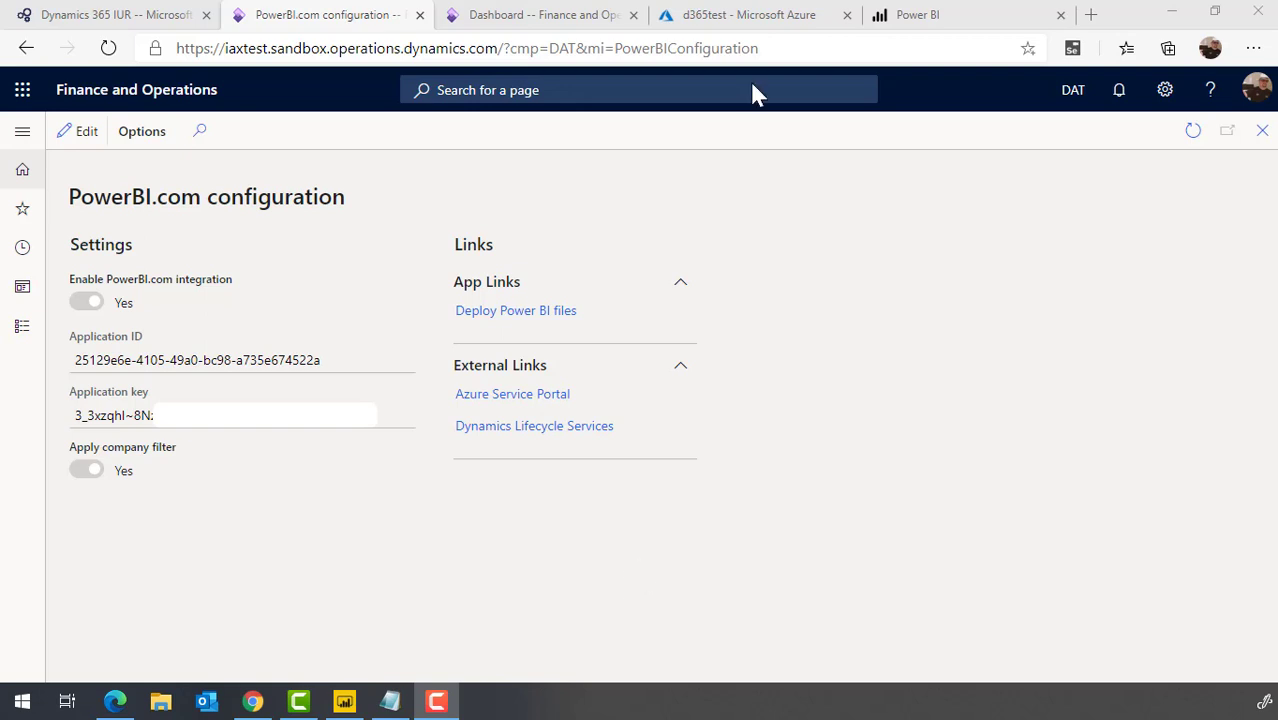
Open the Help settings of System parameters in System administration, authorize the connection to Lifecycle Services and return to the parameters.
left_click(22, 131)
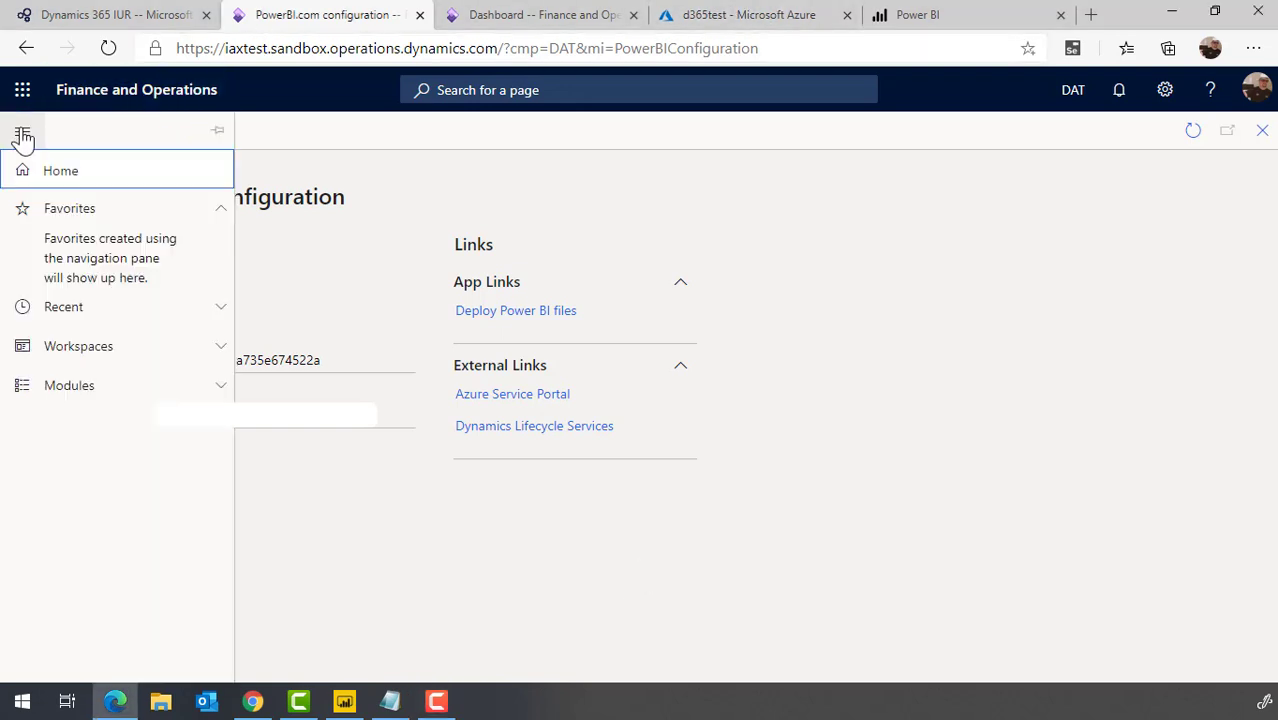
left_click(125, 385)
scroll(125, 383, "down", 5)
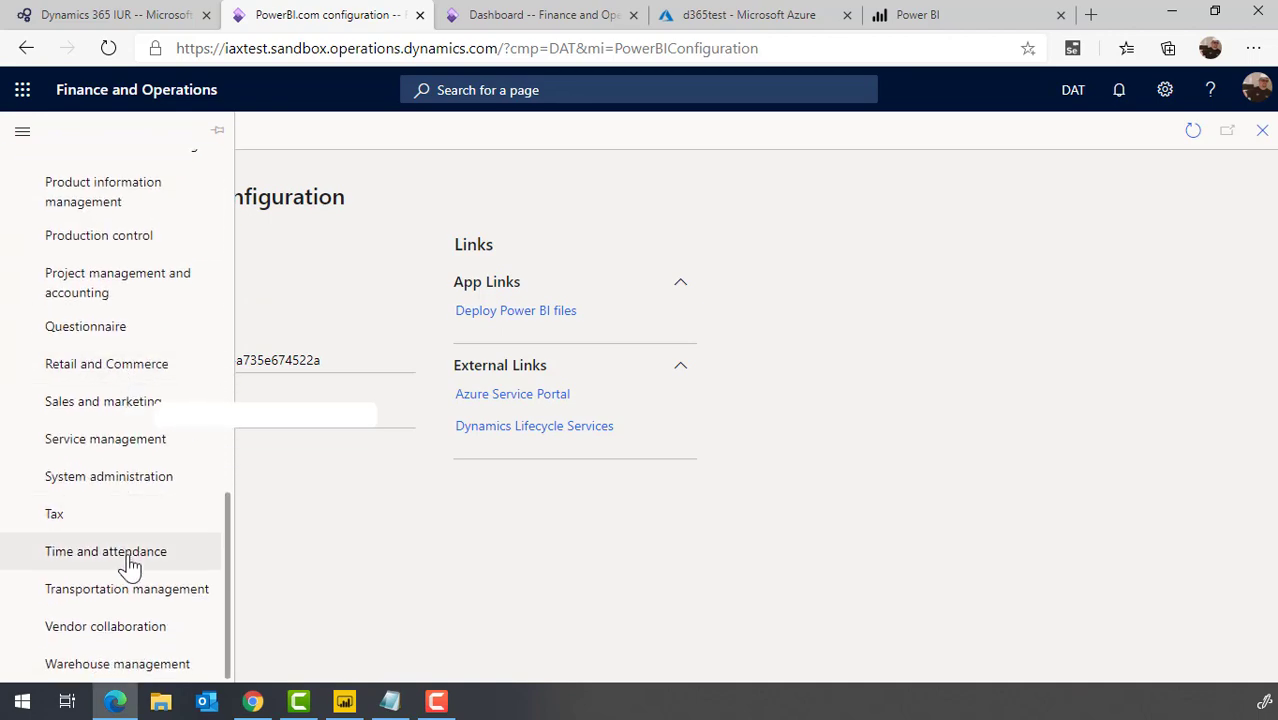
left_click(133, 486)
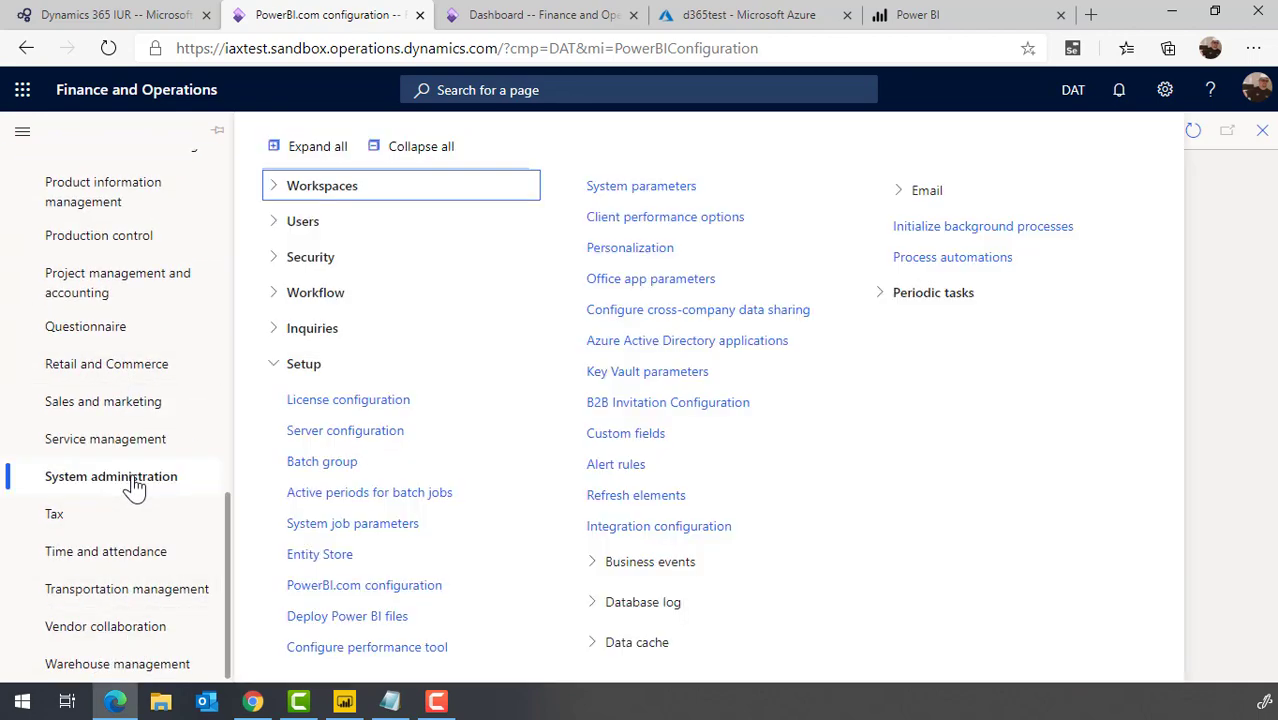
left_click(641, 186)
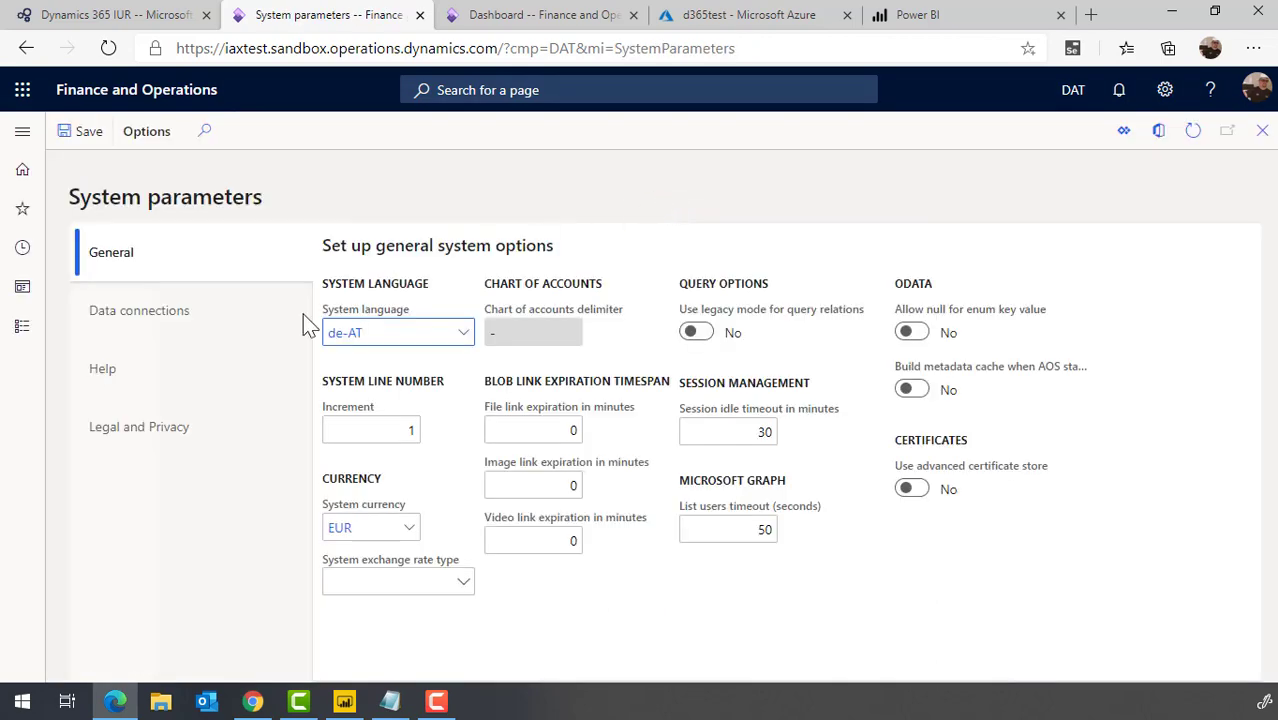
left_click(160, 388)
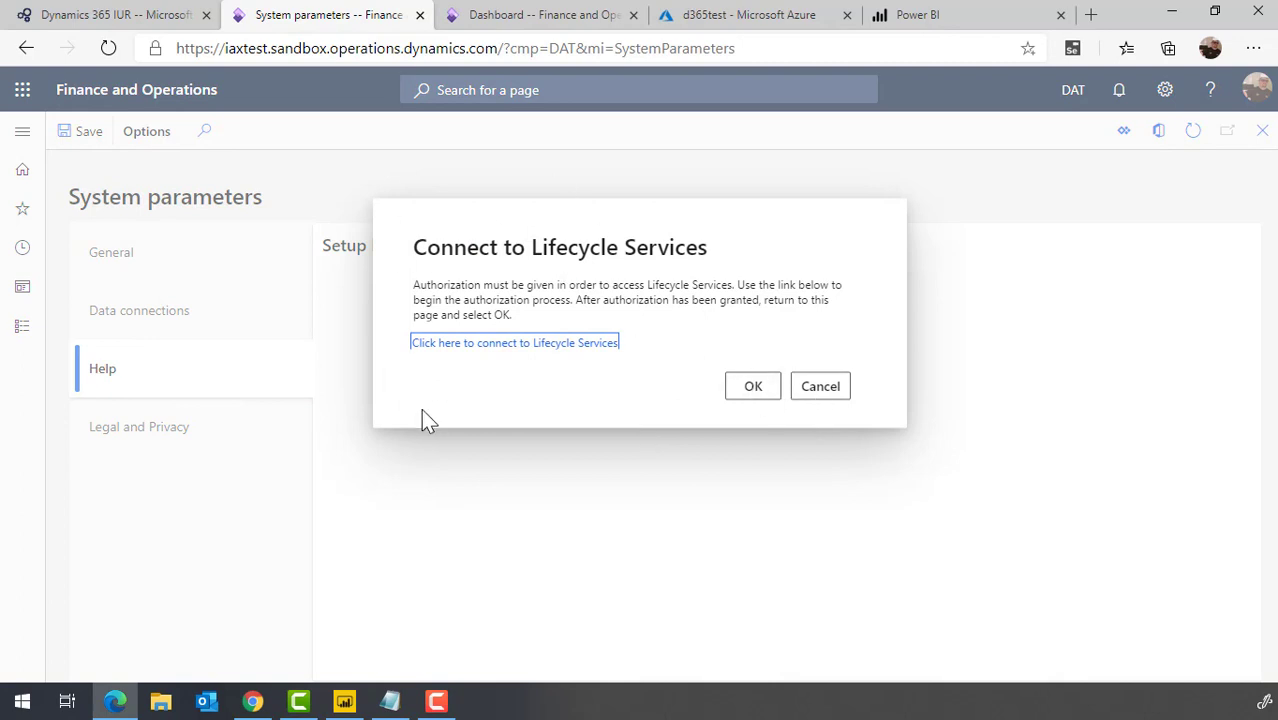
left_click(438, 345)
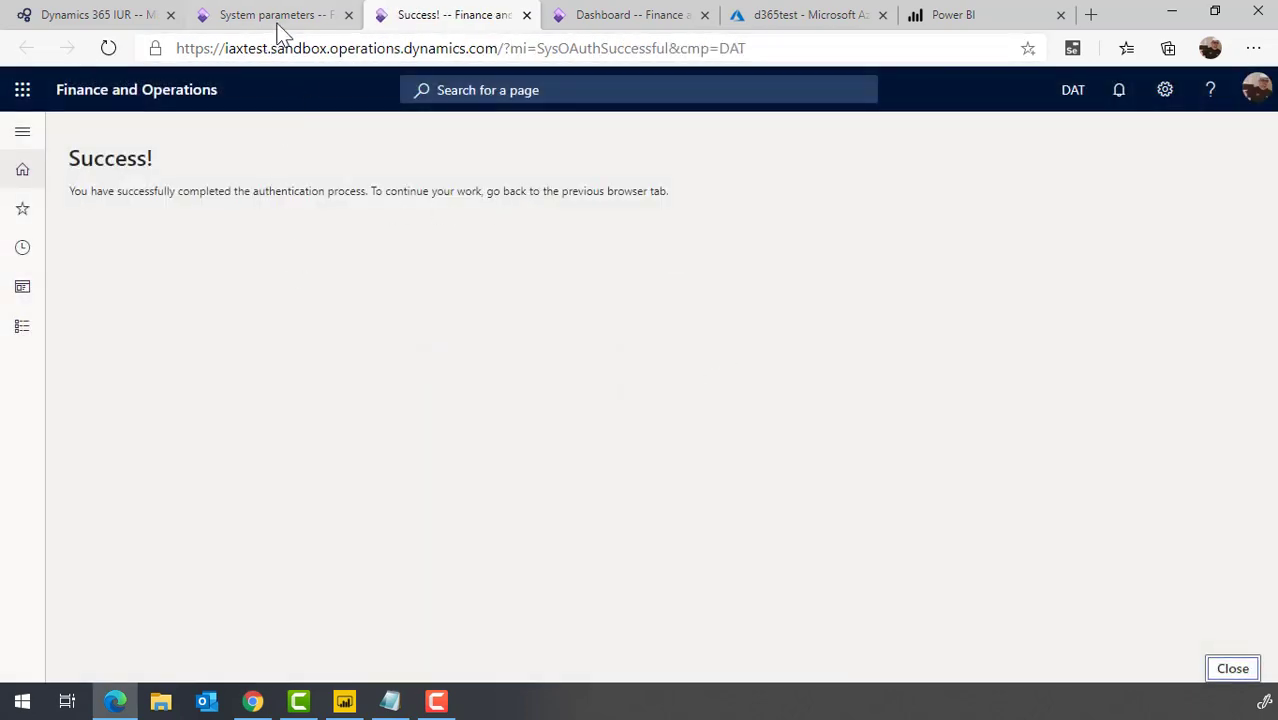
left_click(285, 20)
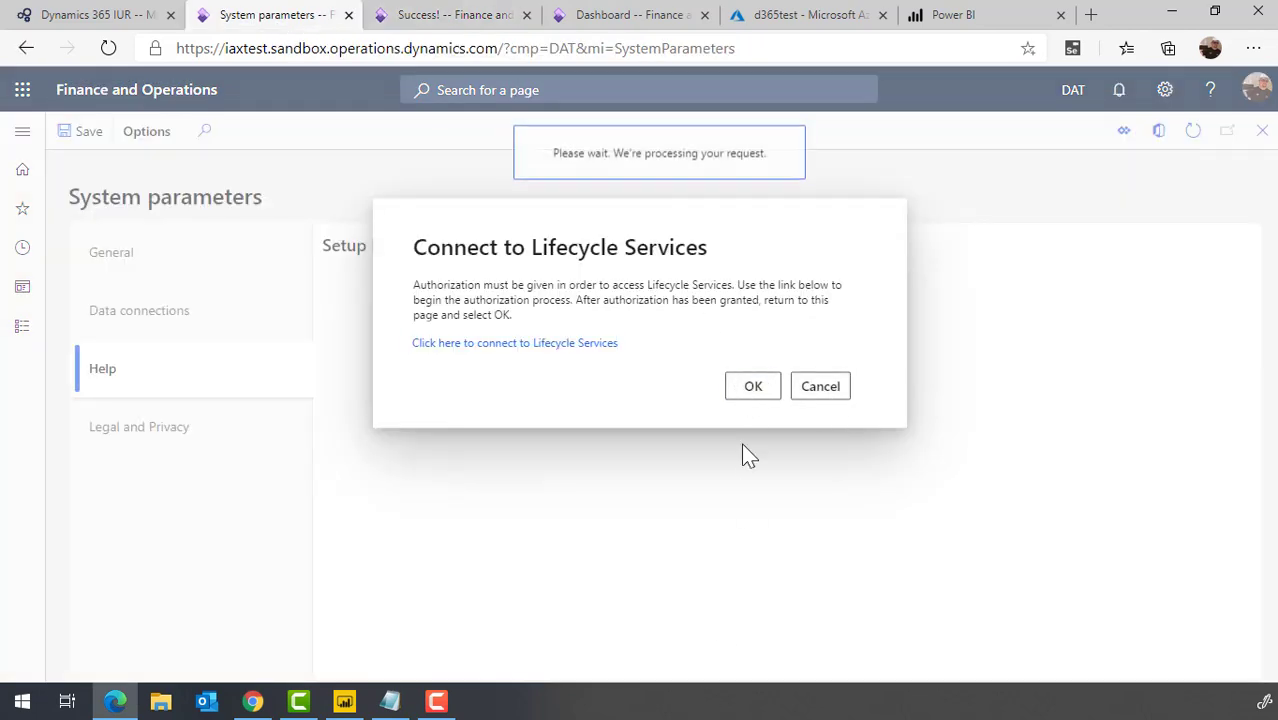
Set the Lifecycle Services help configuration to the Dynamics 365 IUR project, save, reload to check the help libraries and close System parameters.
left_click(524, 376)
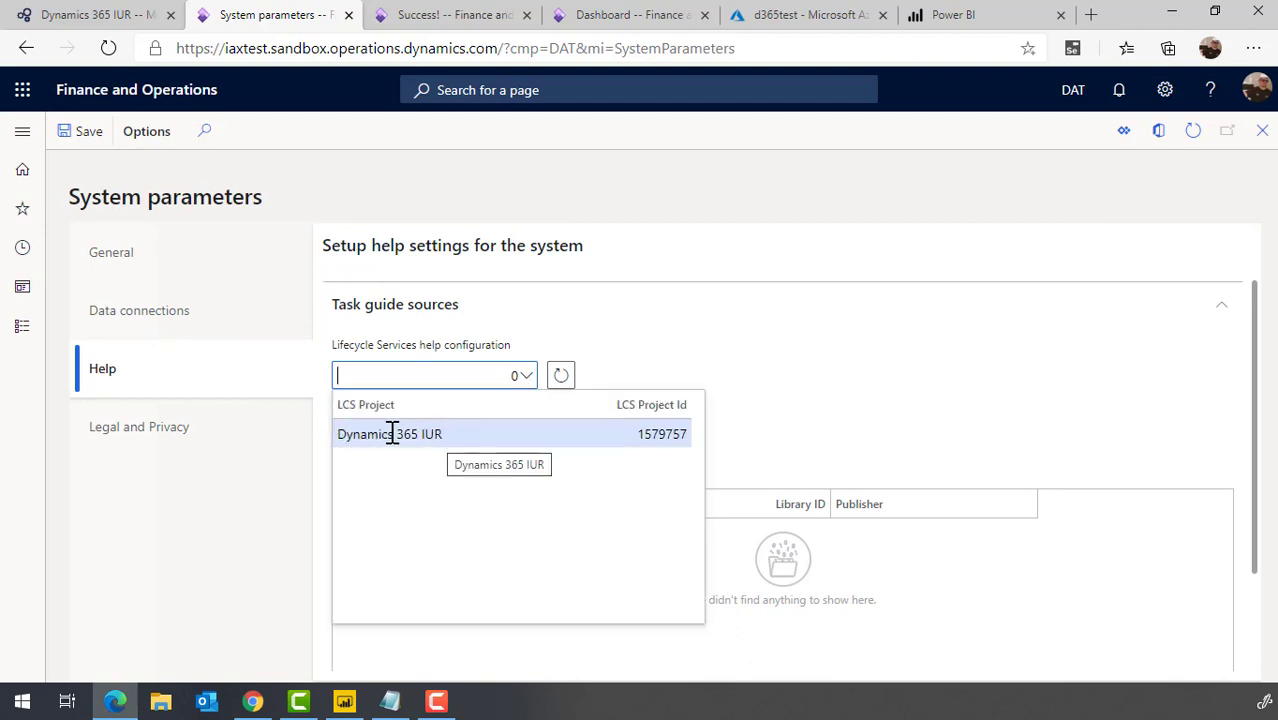
left_click(469, 436)
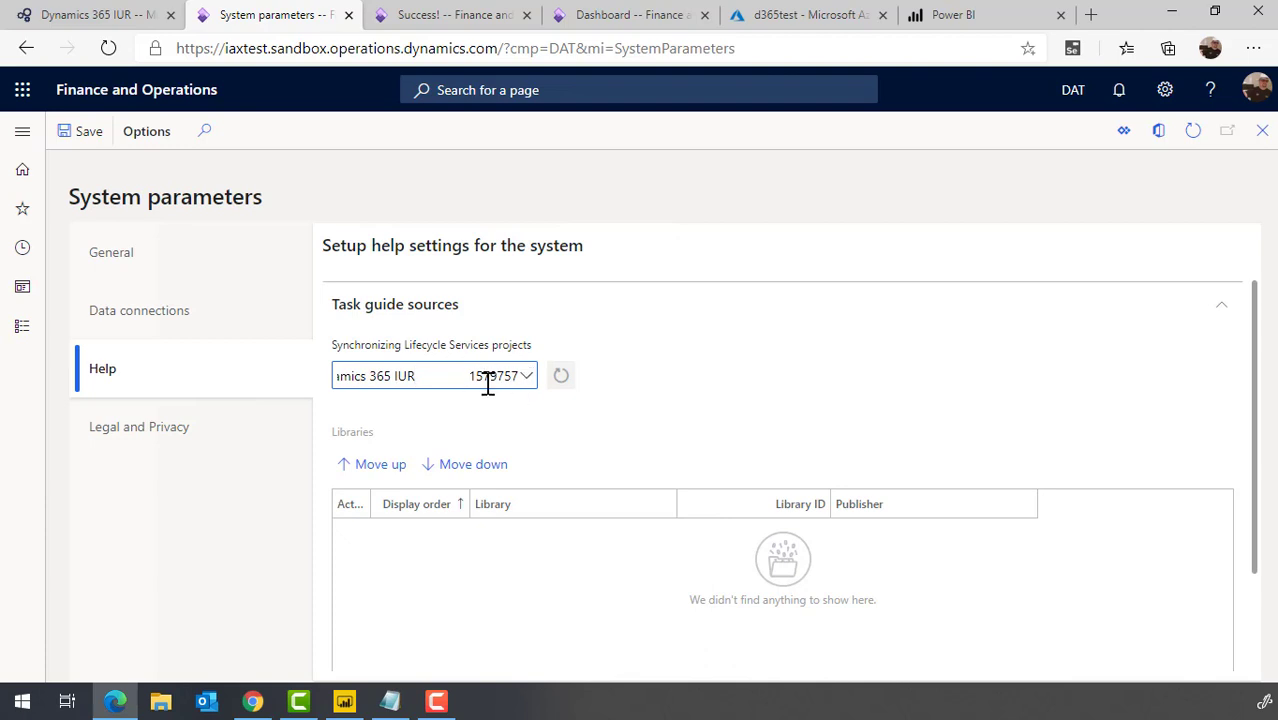
scroll(733, 397, "down", 2)
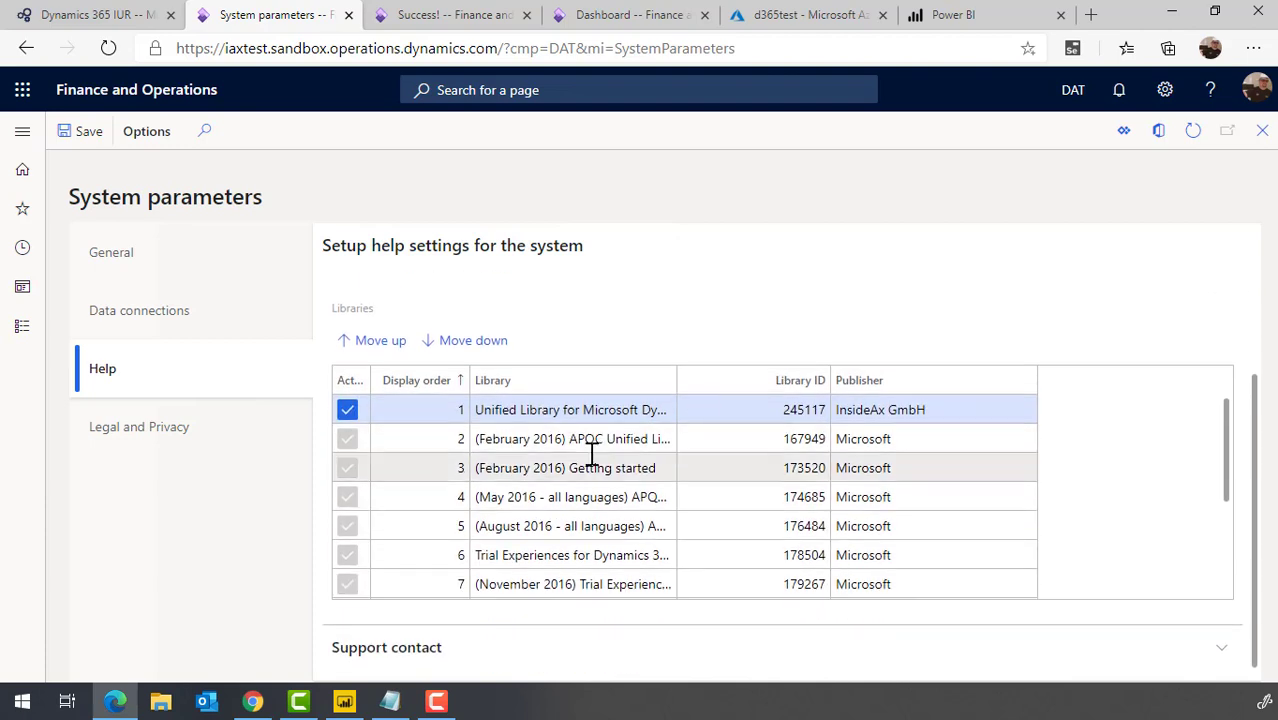
scroll(592, 455, "down", 3)
scroll(630, 556, "up", 3)
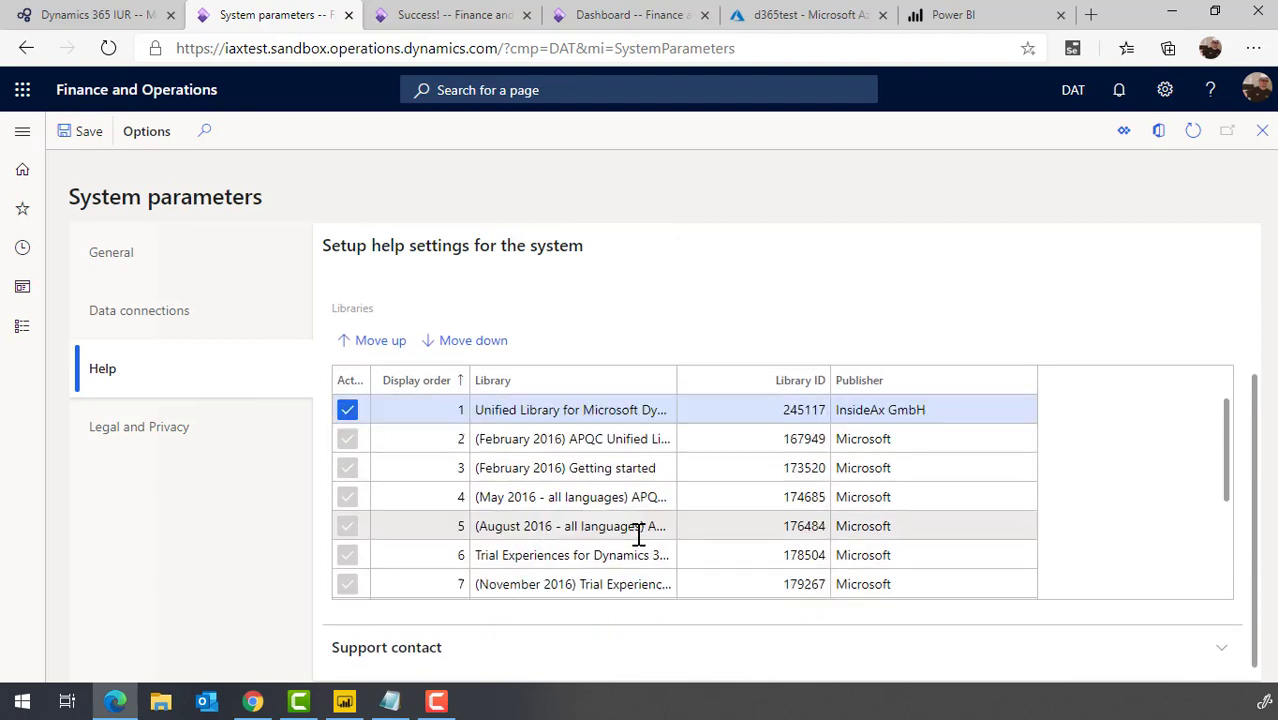
left_click(88, 132)
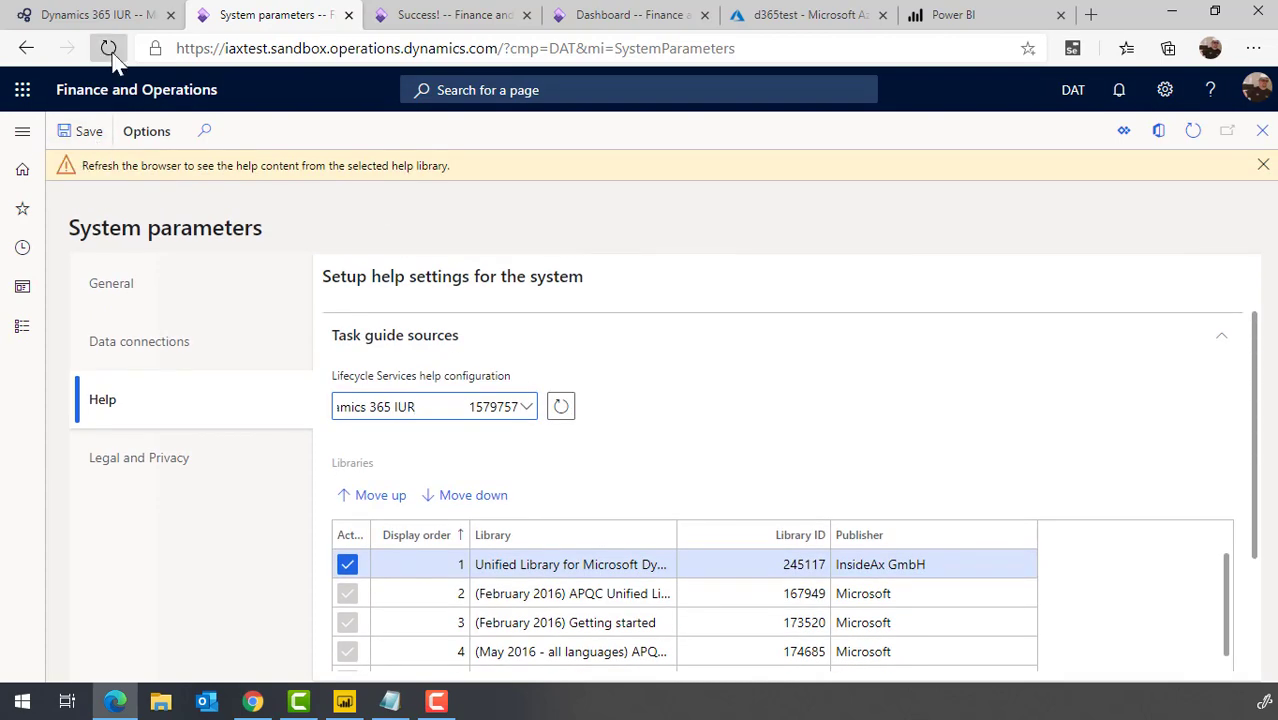
left_click(110, 50)
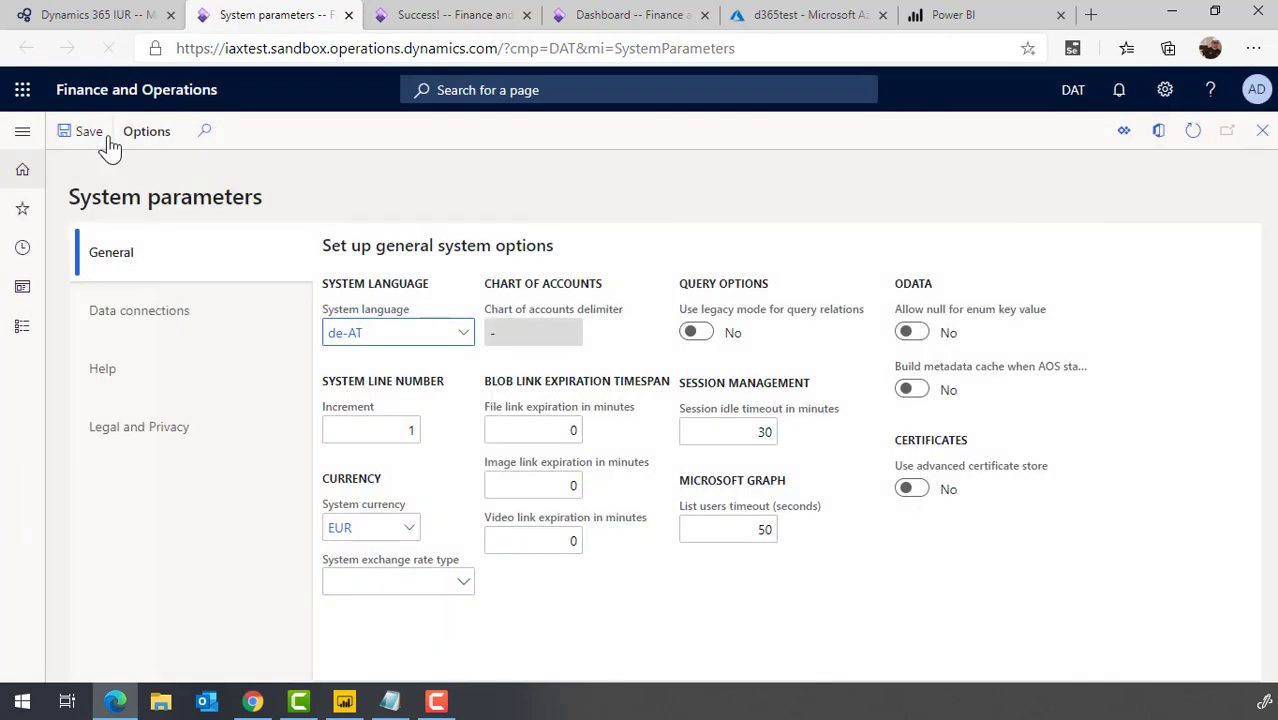
left_click(110, 383)
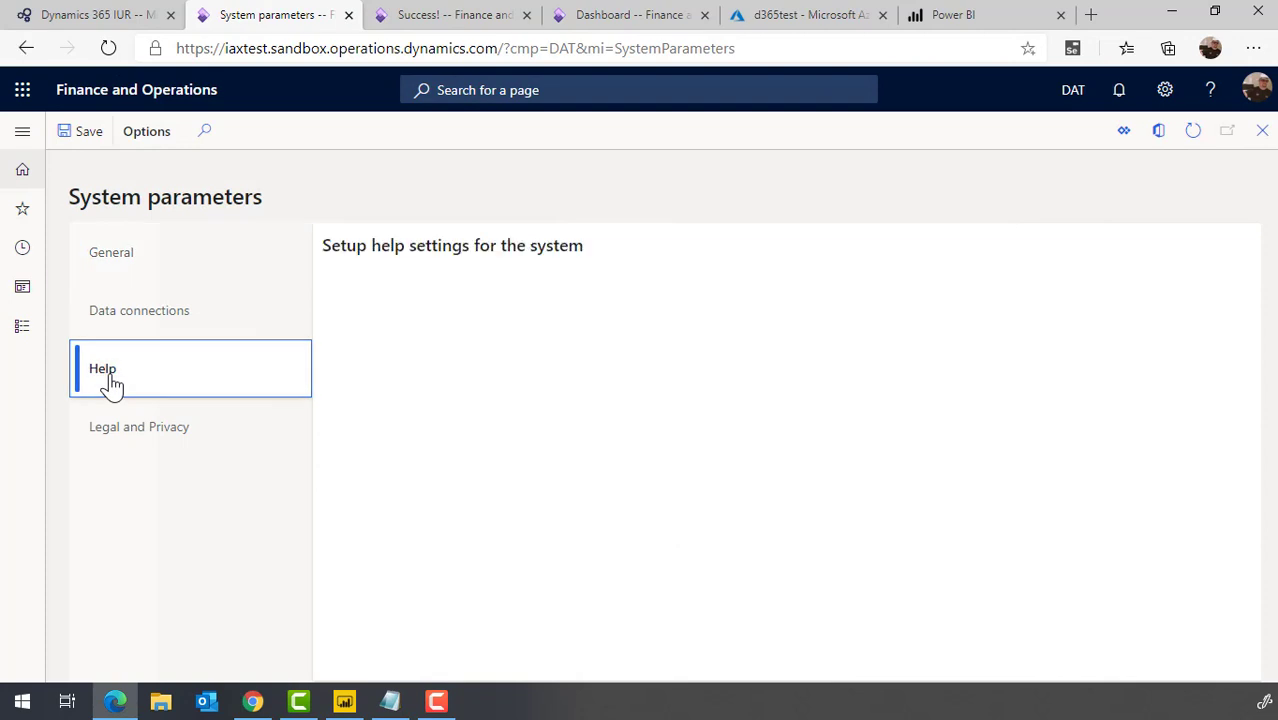
scroll(1074, 394, "down", 3)
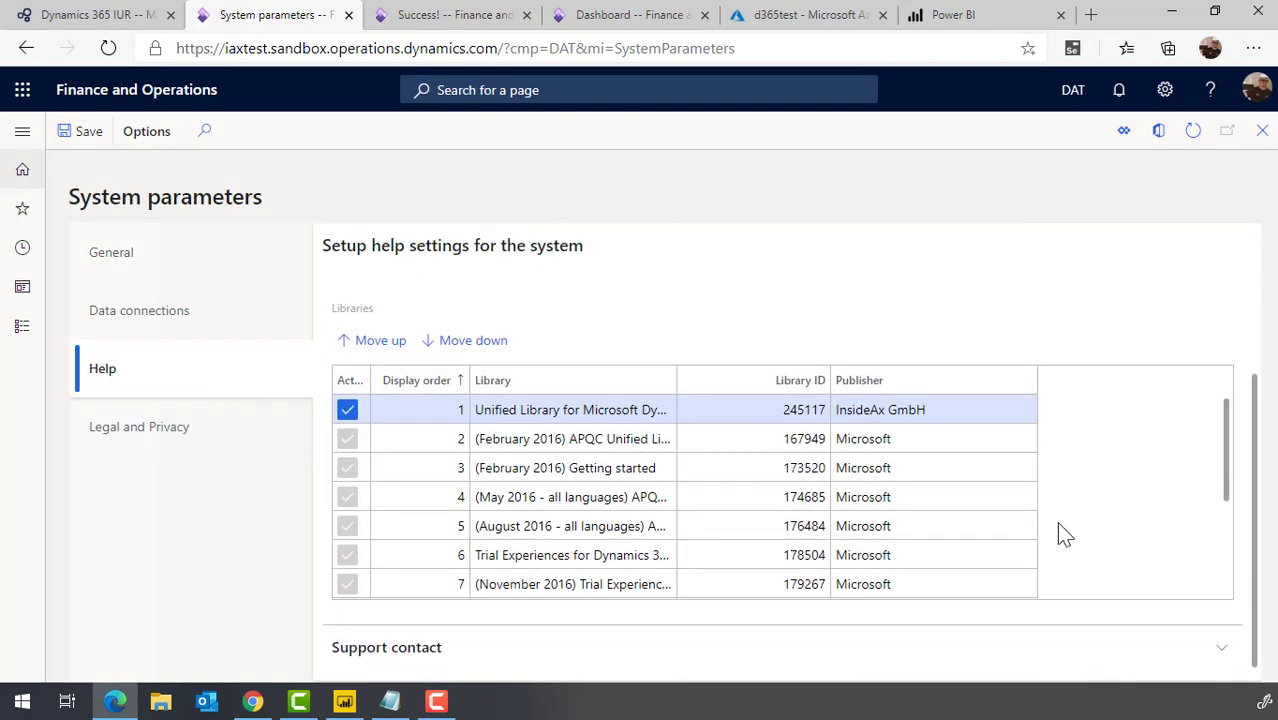
left_click(1262, 132)
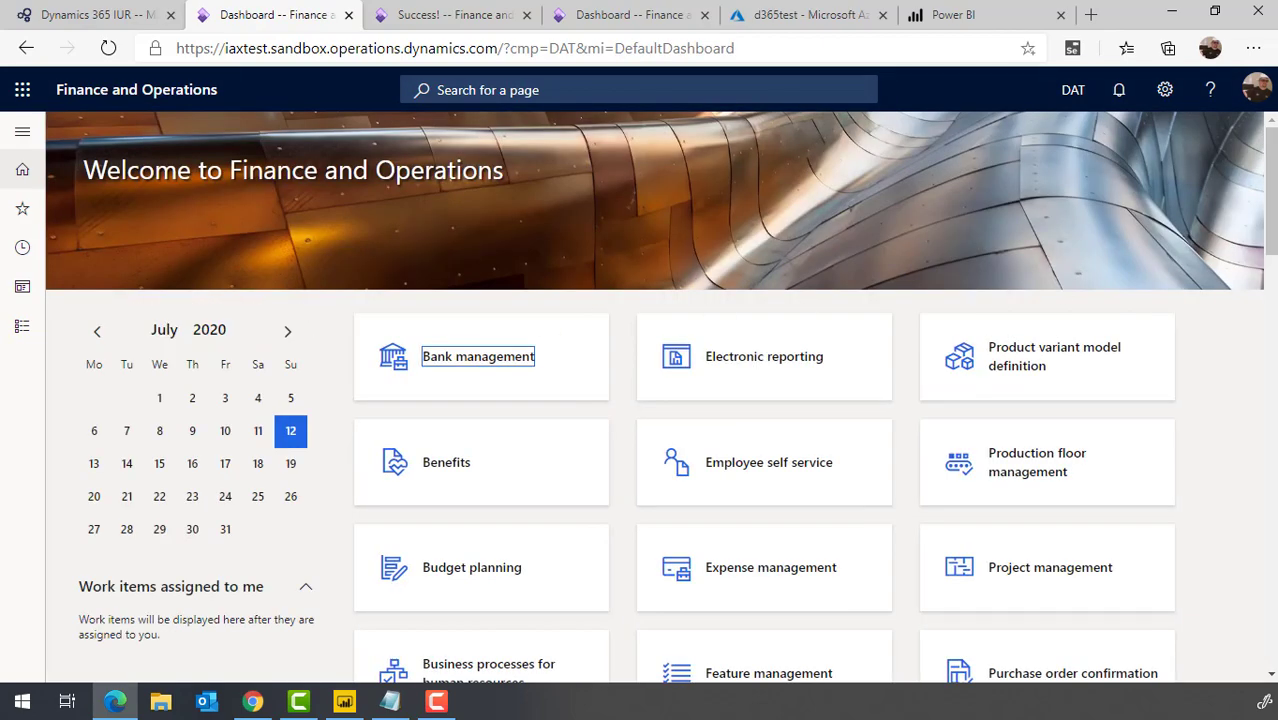
Open Deploy Power BI files in the System administration setup, select all listed report files and deploy them.
left_click(24, 138)
left_click(125, 383)
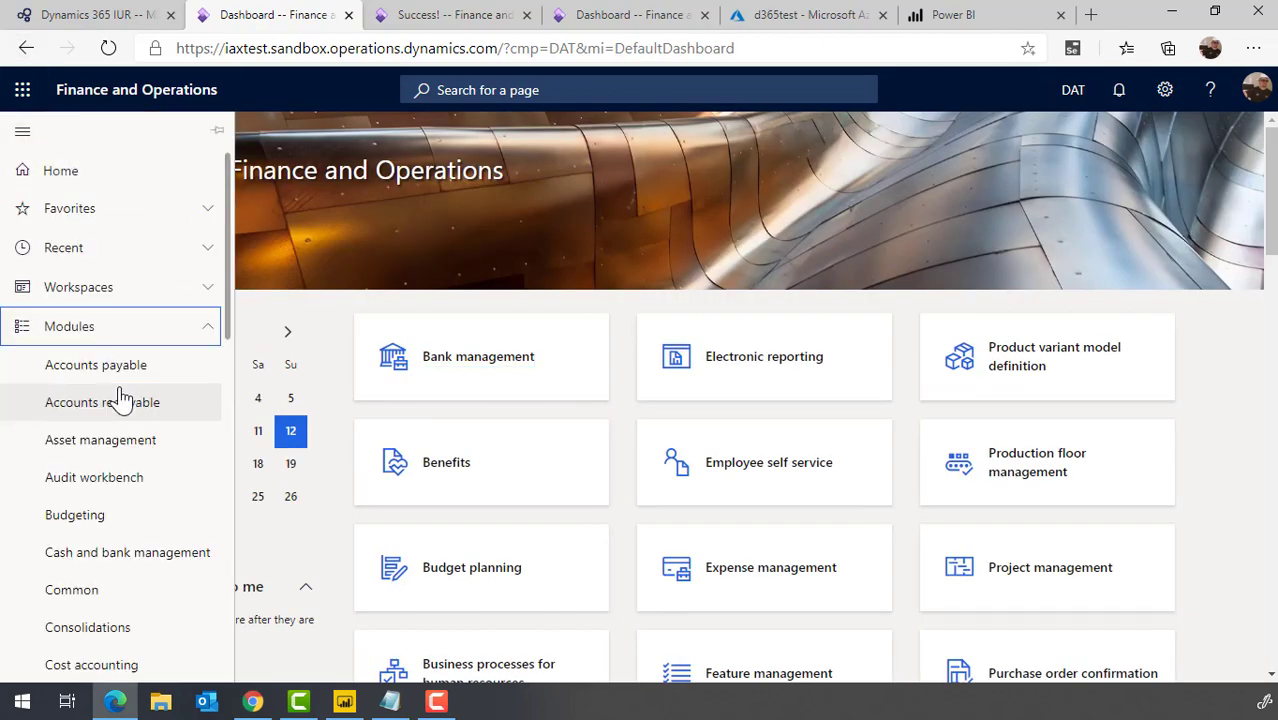
scroll(128, 393, "down", 5)
scroll(128, 393, "down", 3)
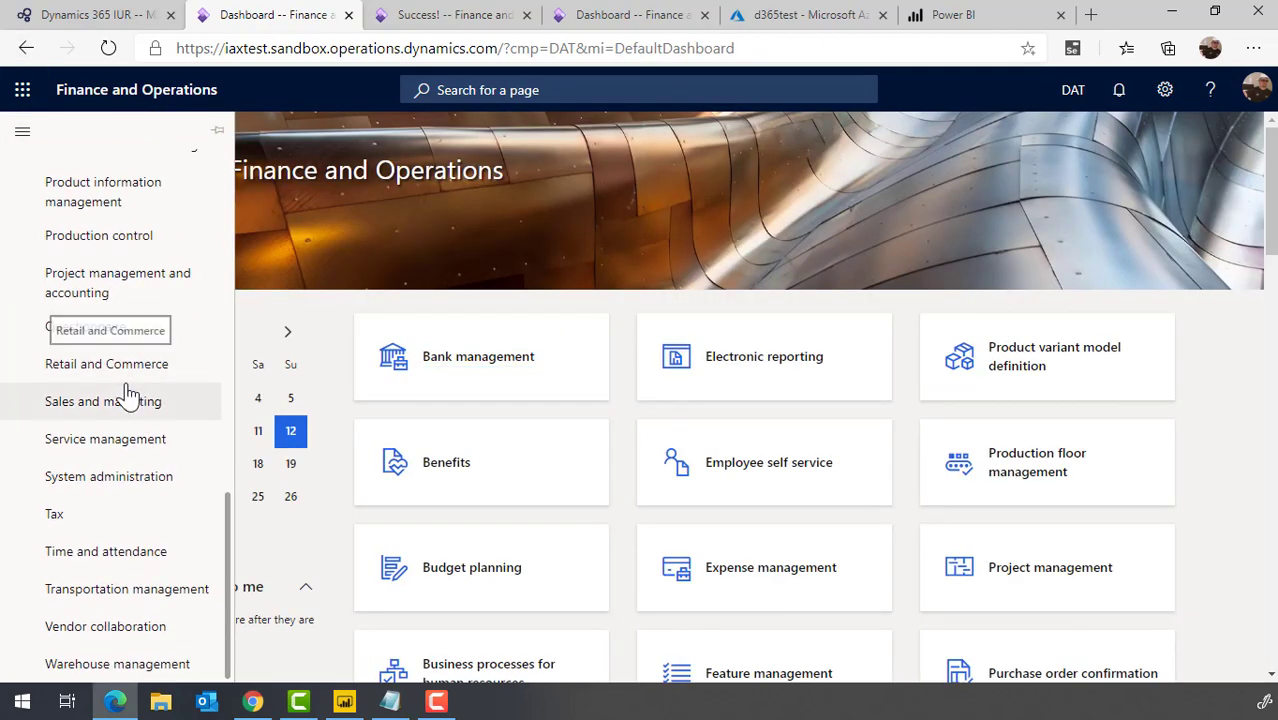
left_click(104, 480)
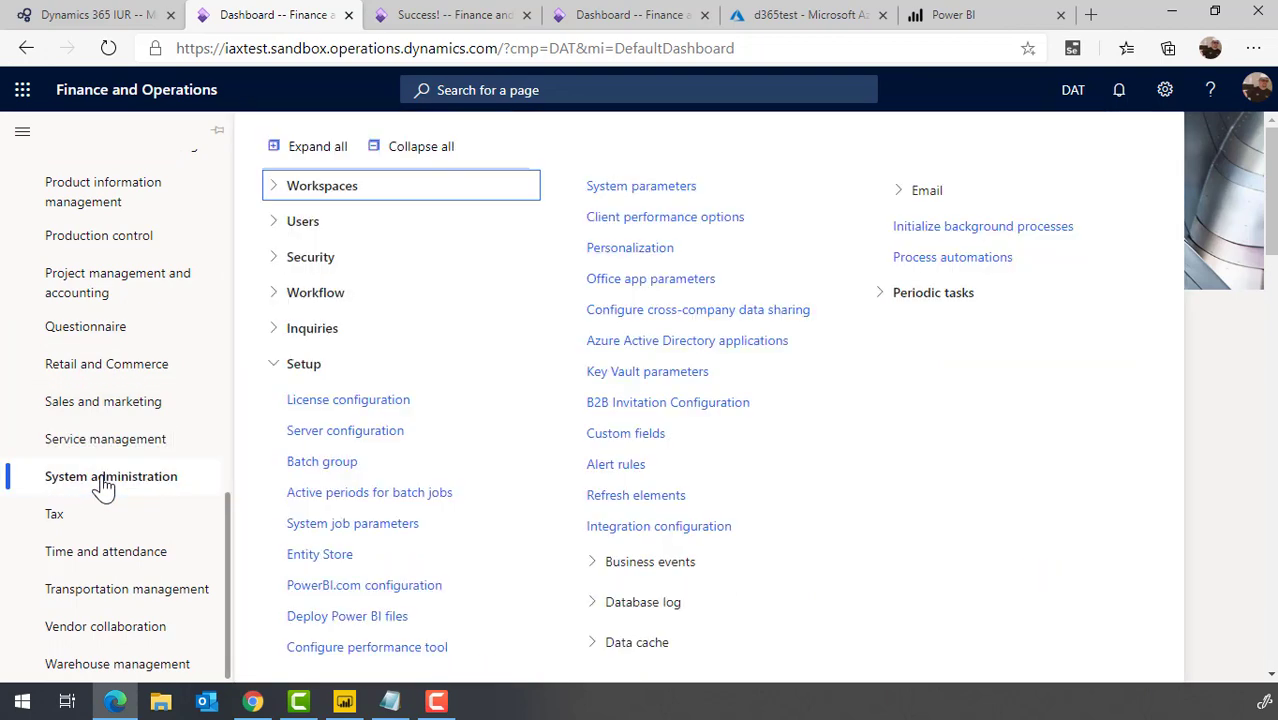
left_click(373, 624)
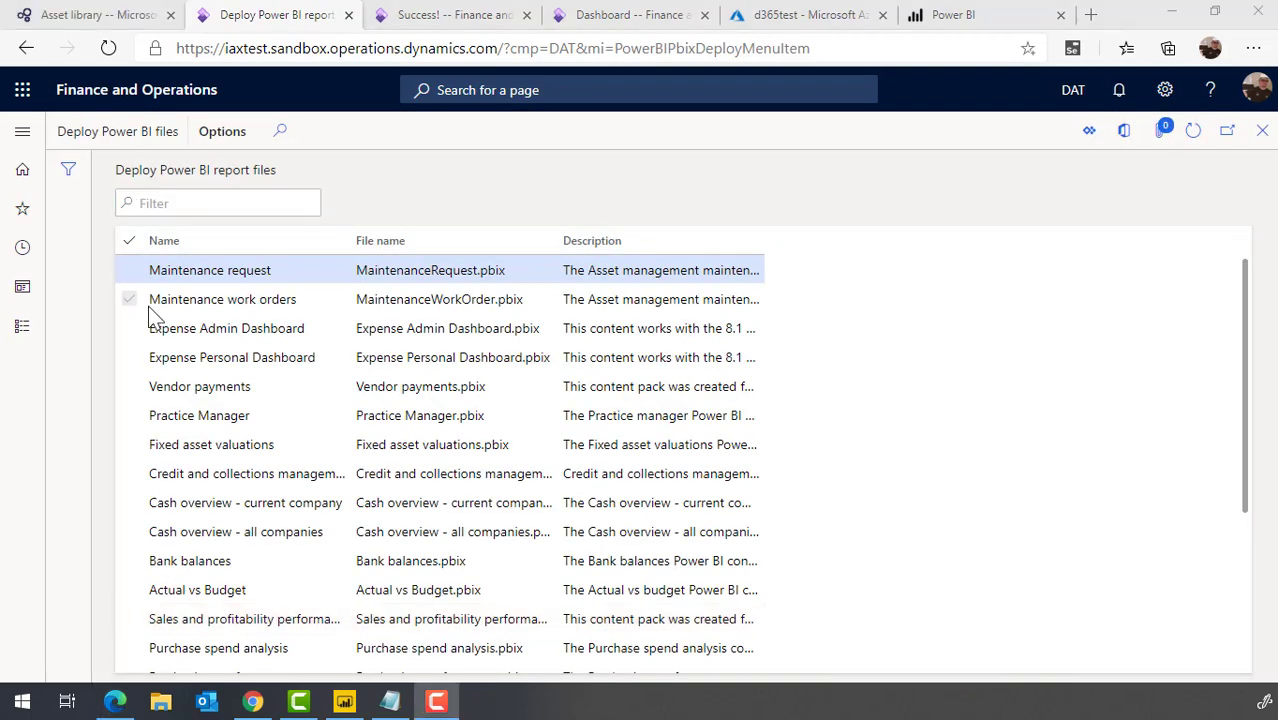
left_click(129, 241)
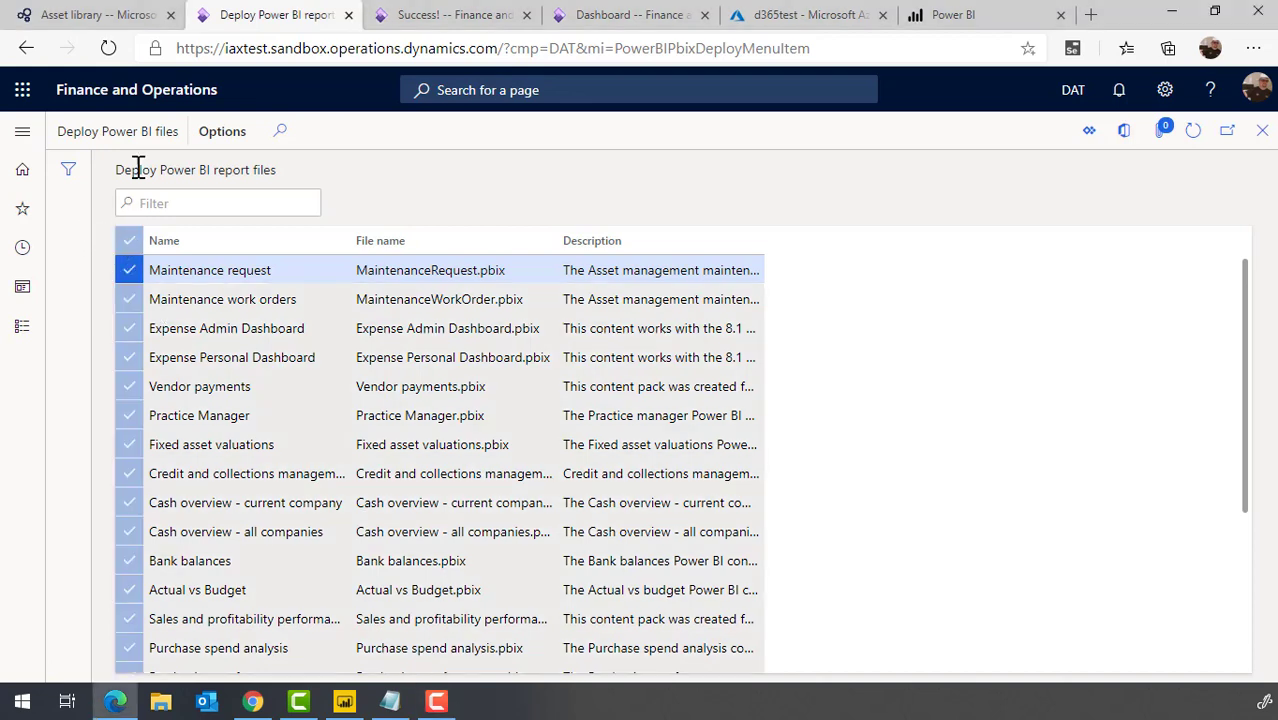
left_click(140, 130)
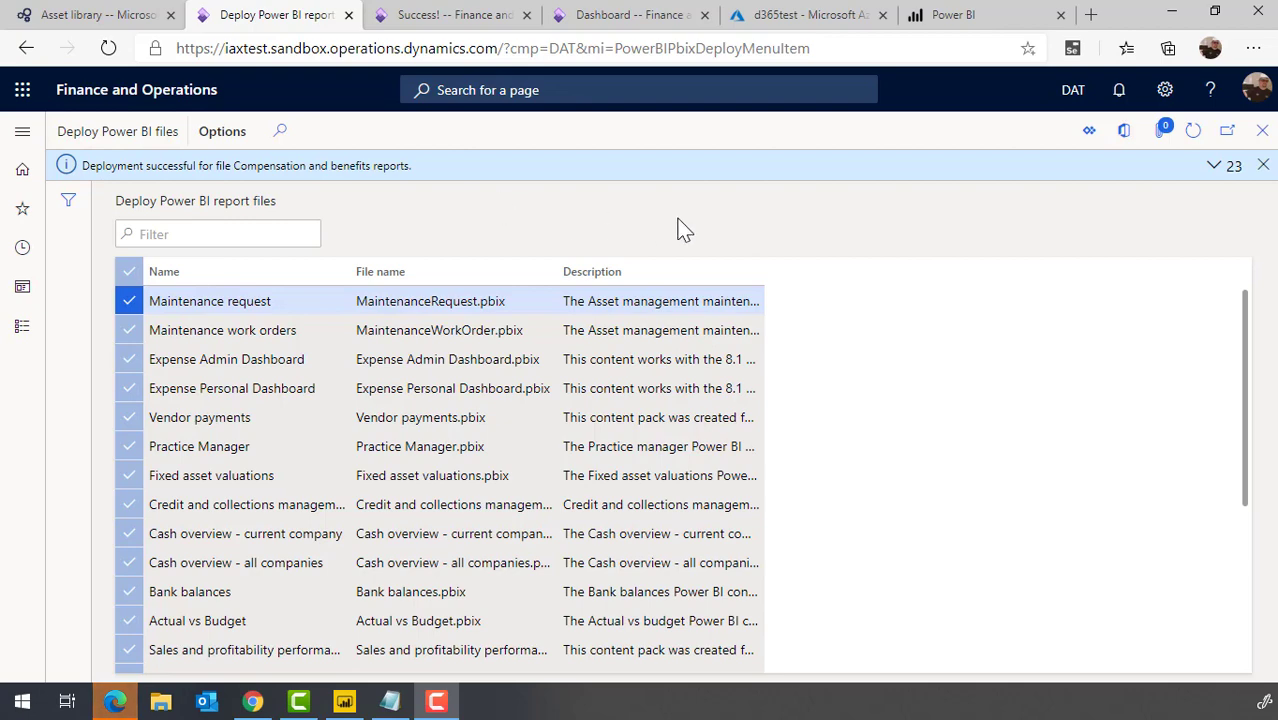
Go to the already open Finance and Operations dashboard and switch the company to Demo (DemoMandant).
left_click(590, 15)
left_click(1075, 105)
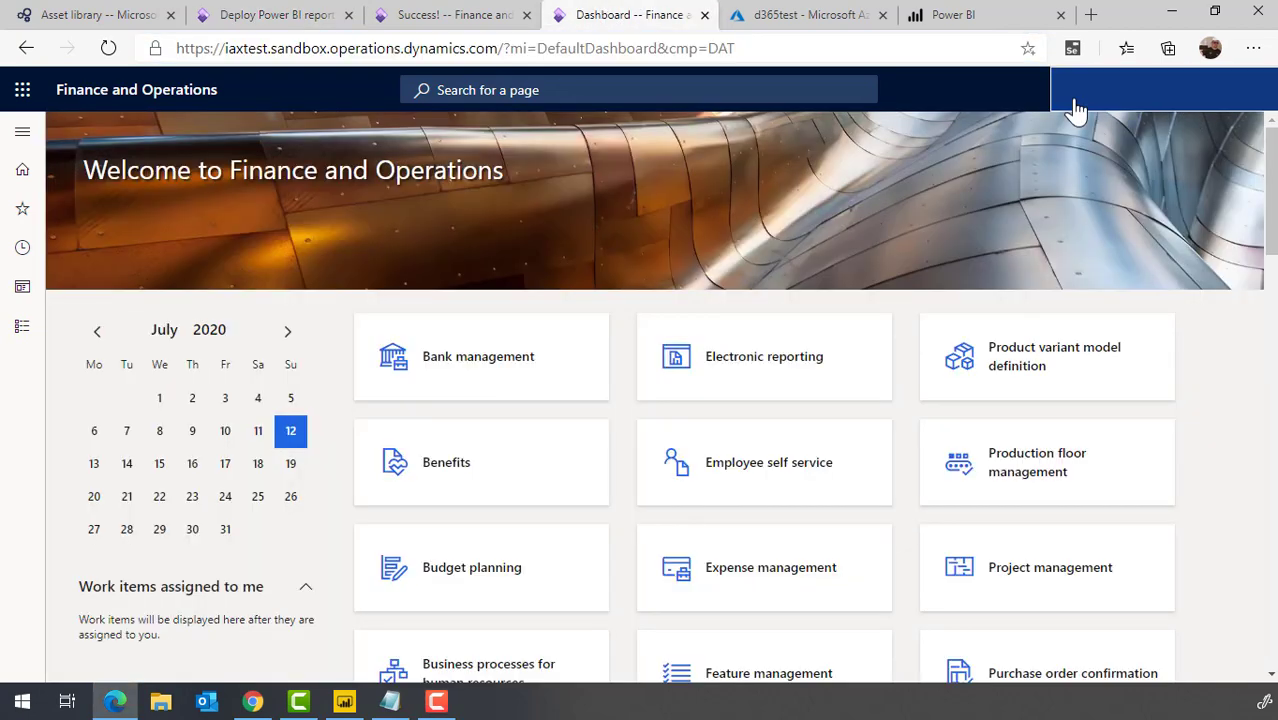
left_click(1250, 92)
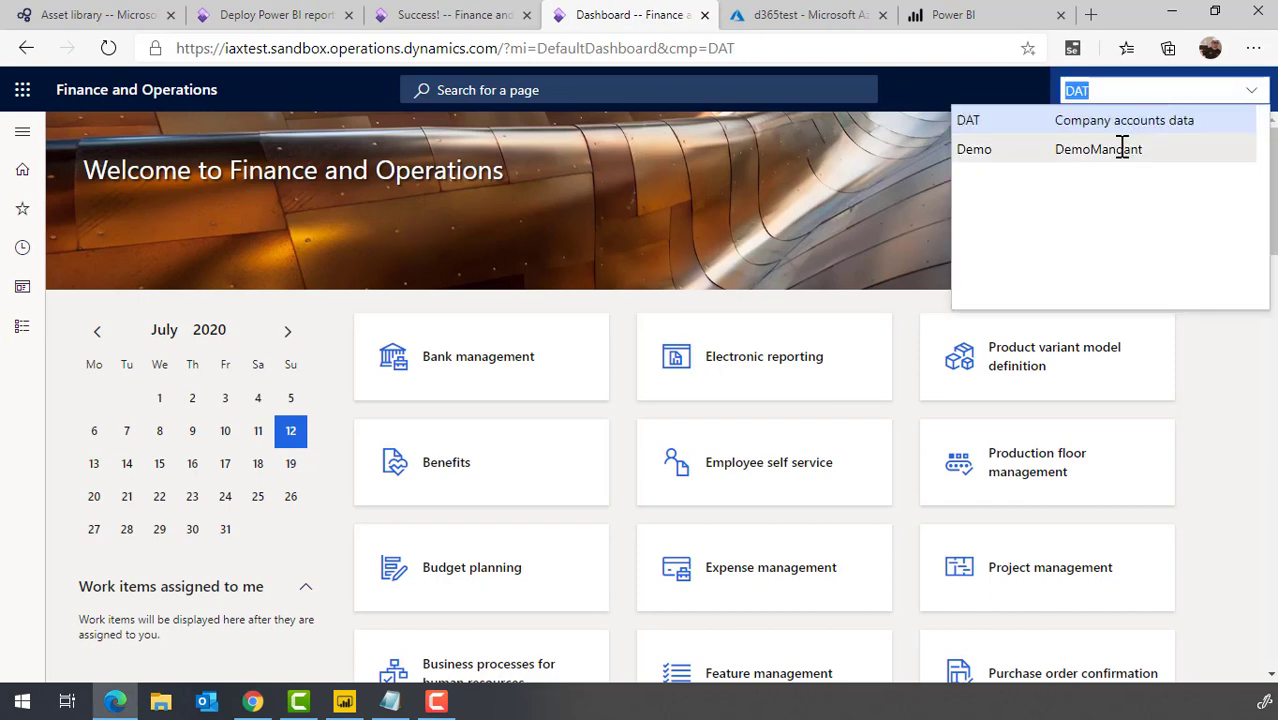
left_click(1021, 149)
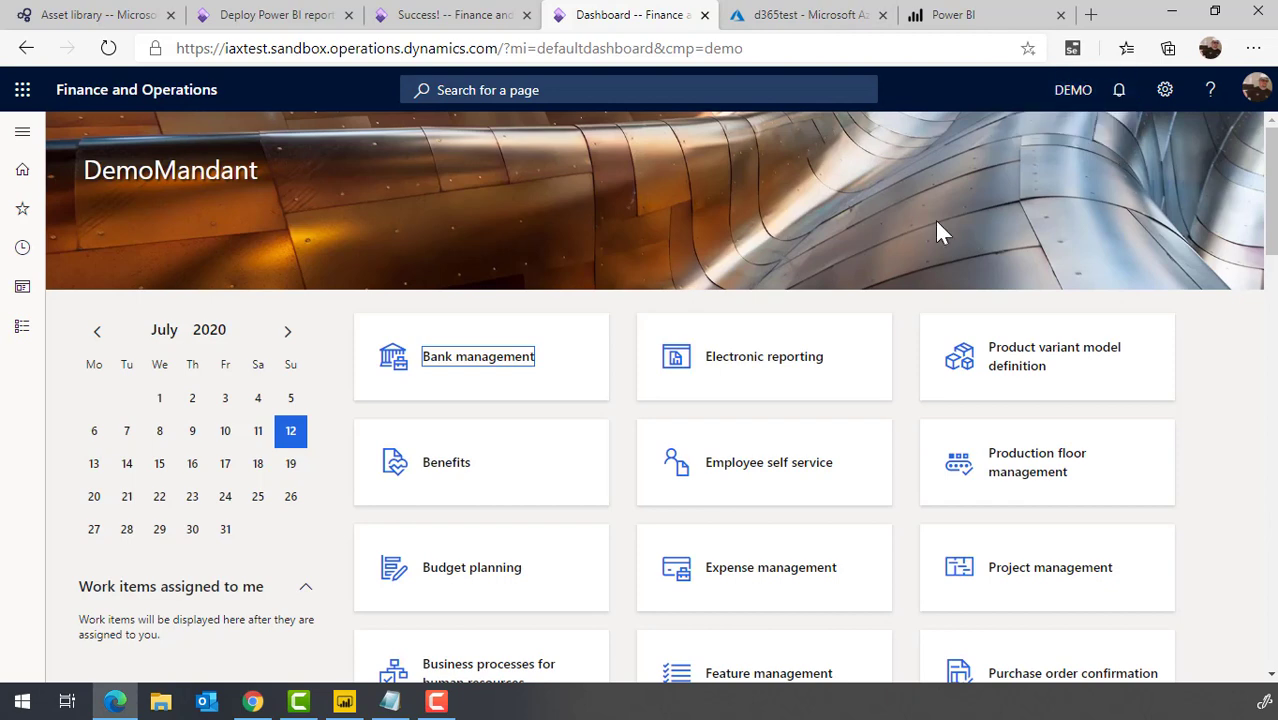
Open the Financial insights workspace from the workspaces list in the navigation pane.
left_click(23, 145)
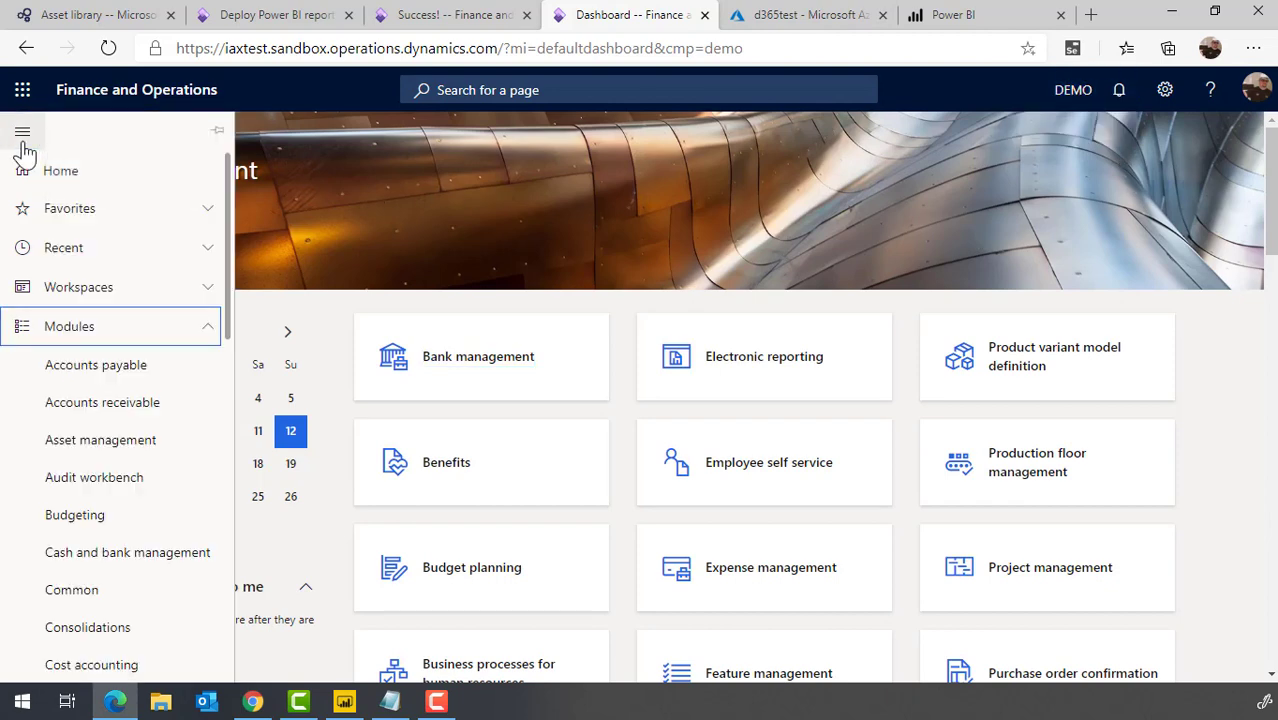
left_click(200, 335)
left_click(205, 286)
scroll(180, 298, "down", 2)
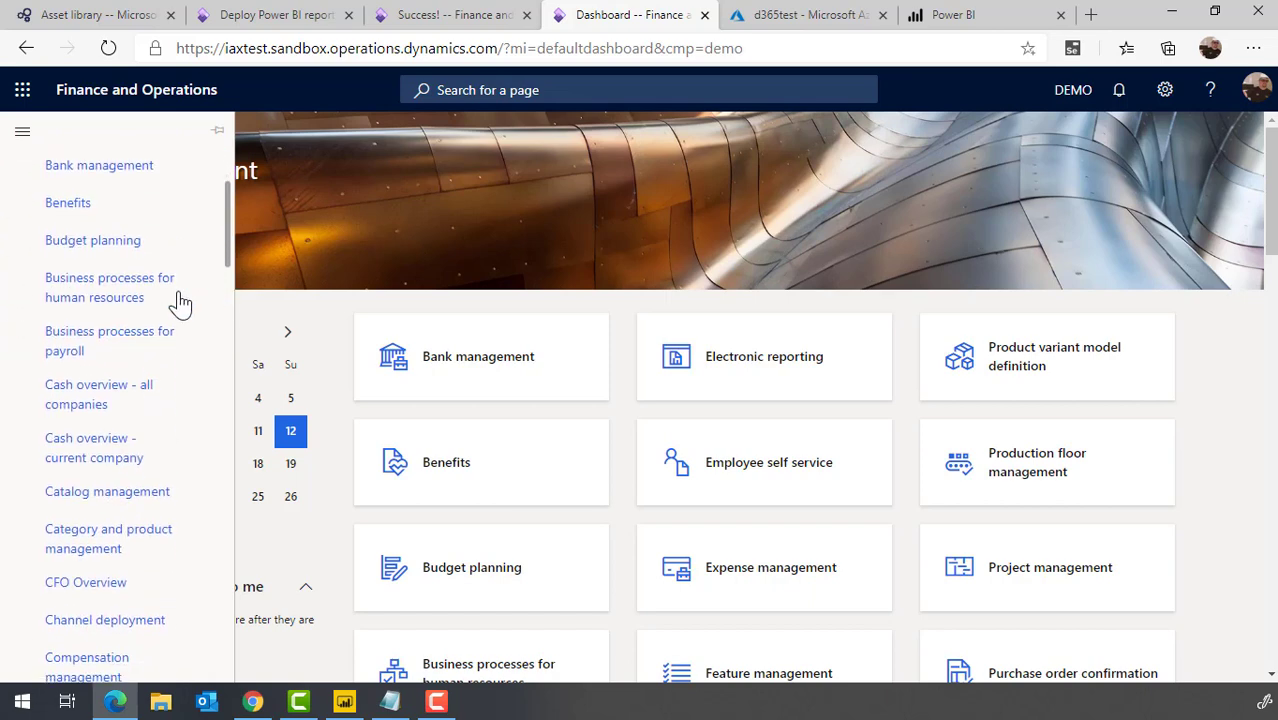
scroll(150, 280, "down", 10)
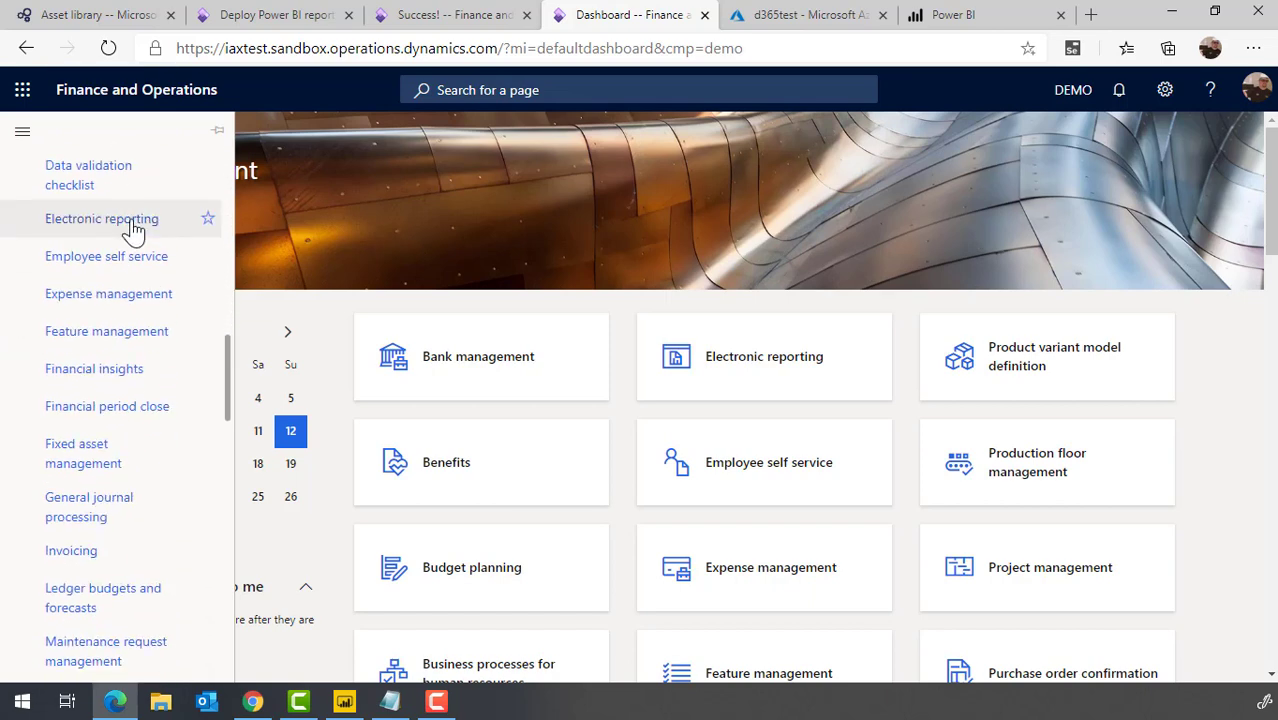
left_click(77, 377)
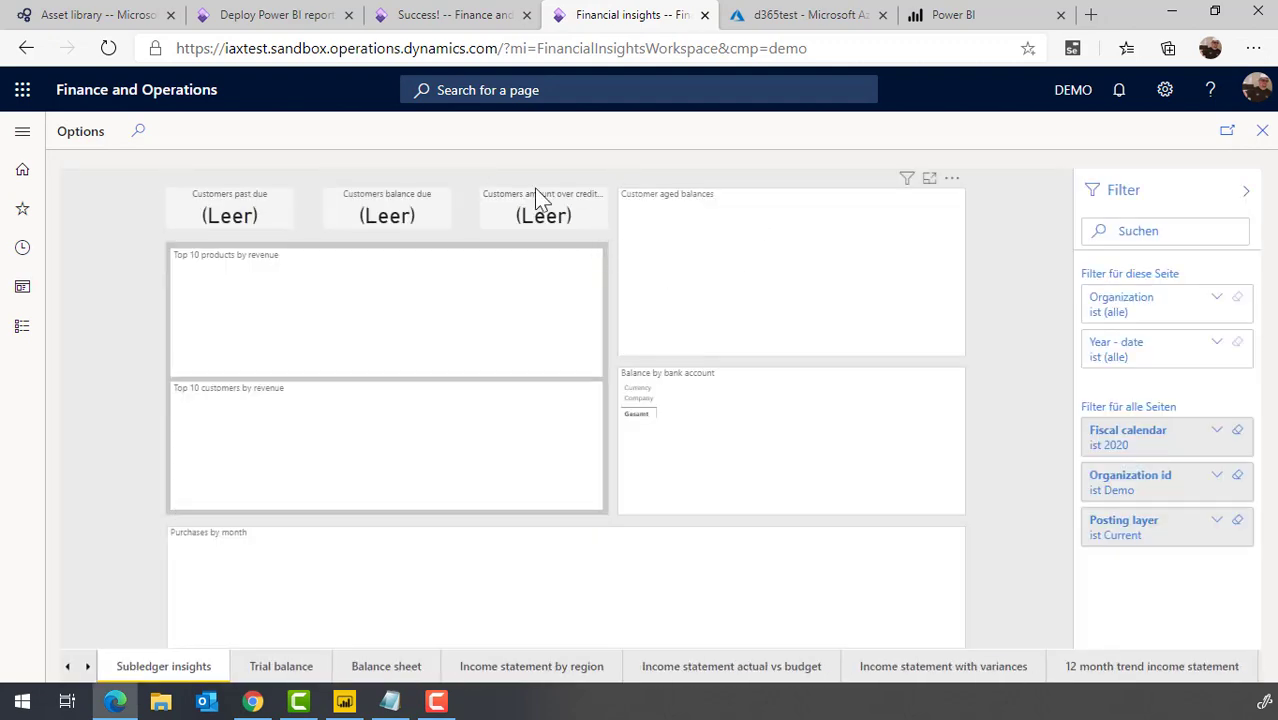
View the Financial insights report pages one after another, from Trial balance through 12 month trend income statement.
left_click(290, 669)
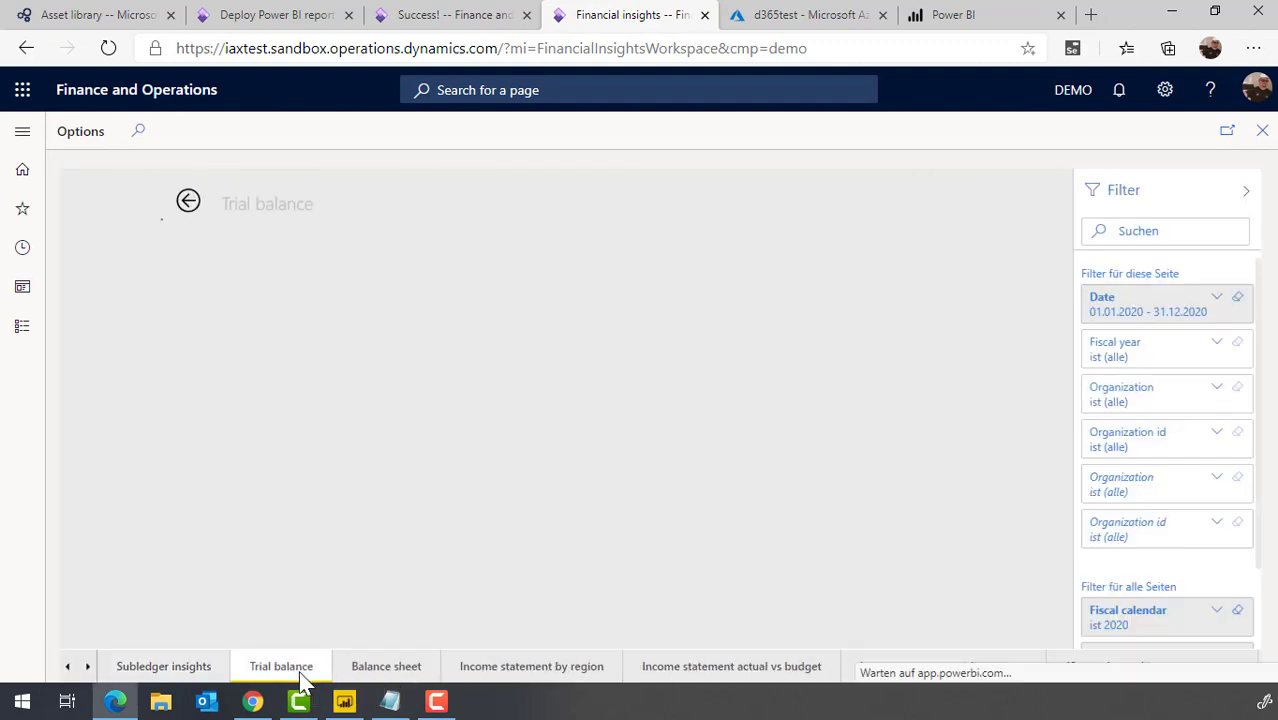
left_click(385, 671)
left_click(503, 672)
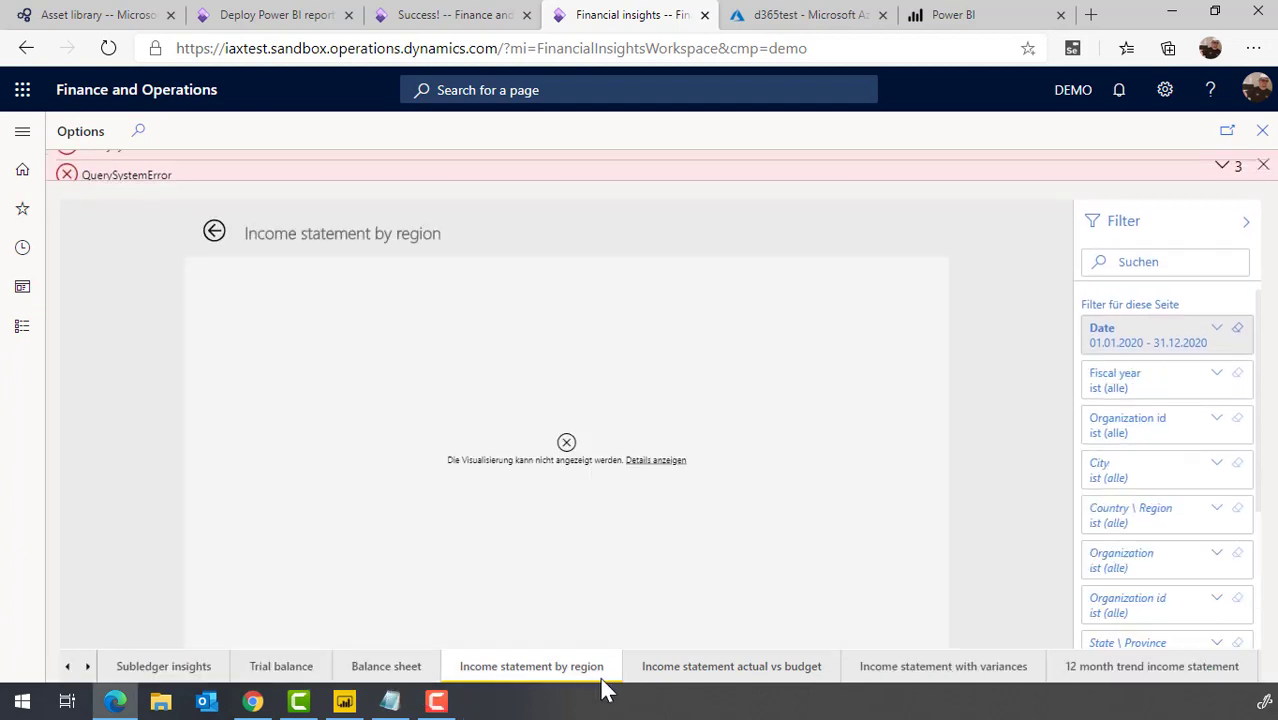
left_click(679, 684)
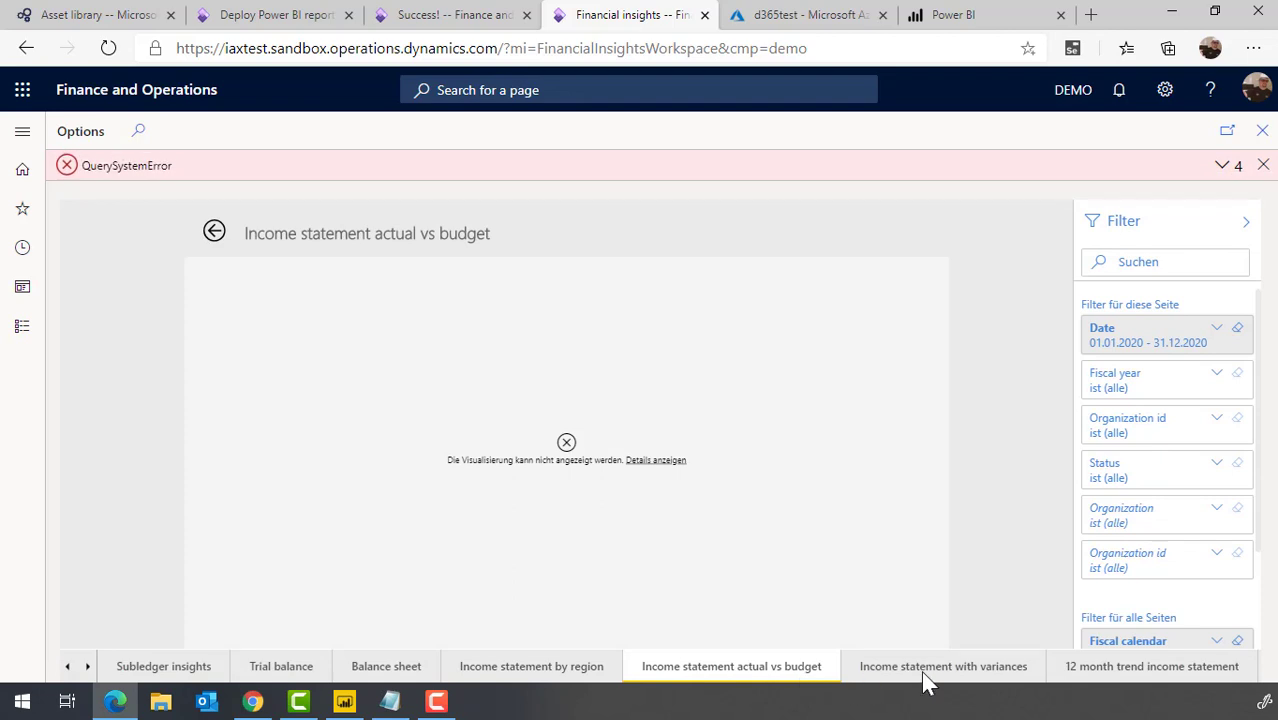
left_click(928, 676)
left_click(1097, 674)
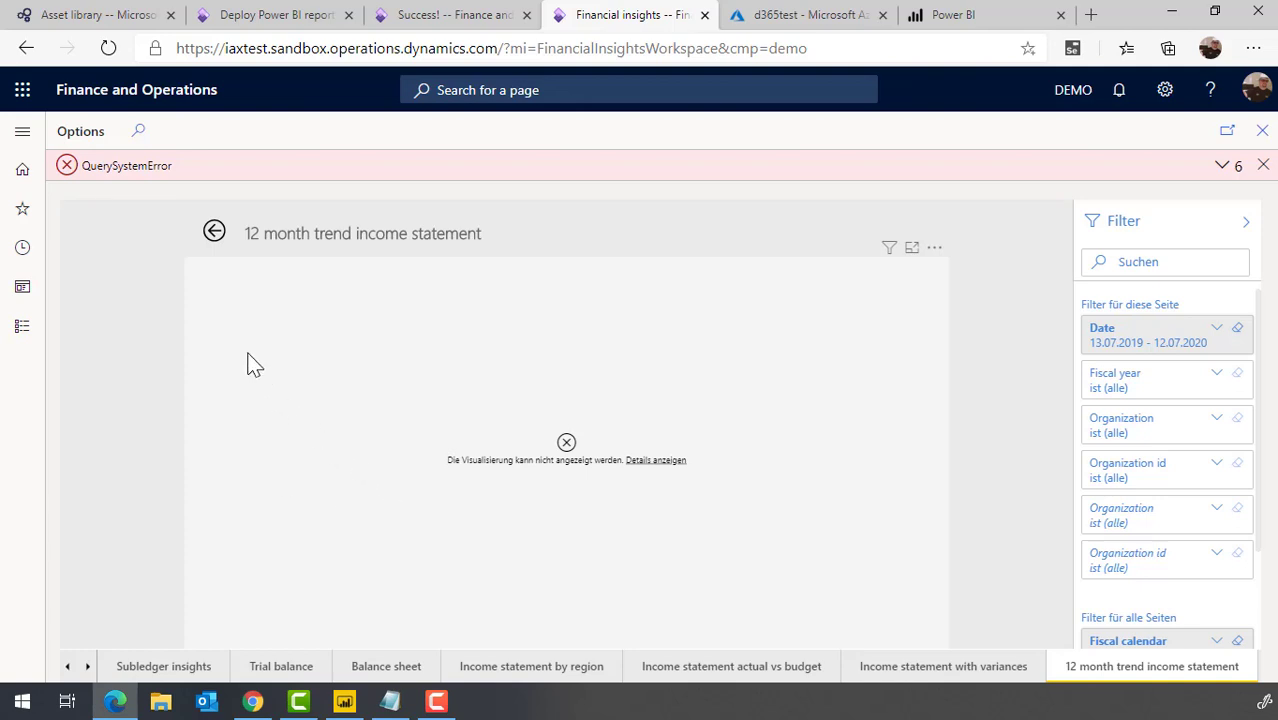
Open the Entity Store page in the System administration setup.
left_click(22, 131)
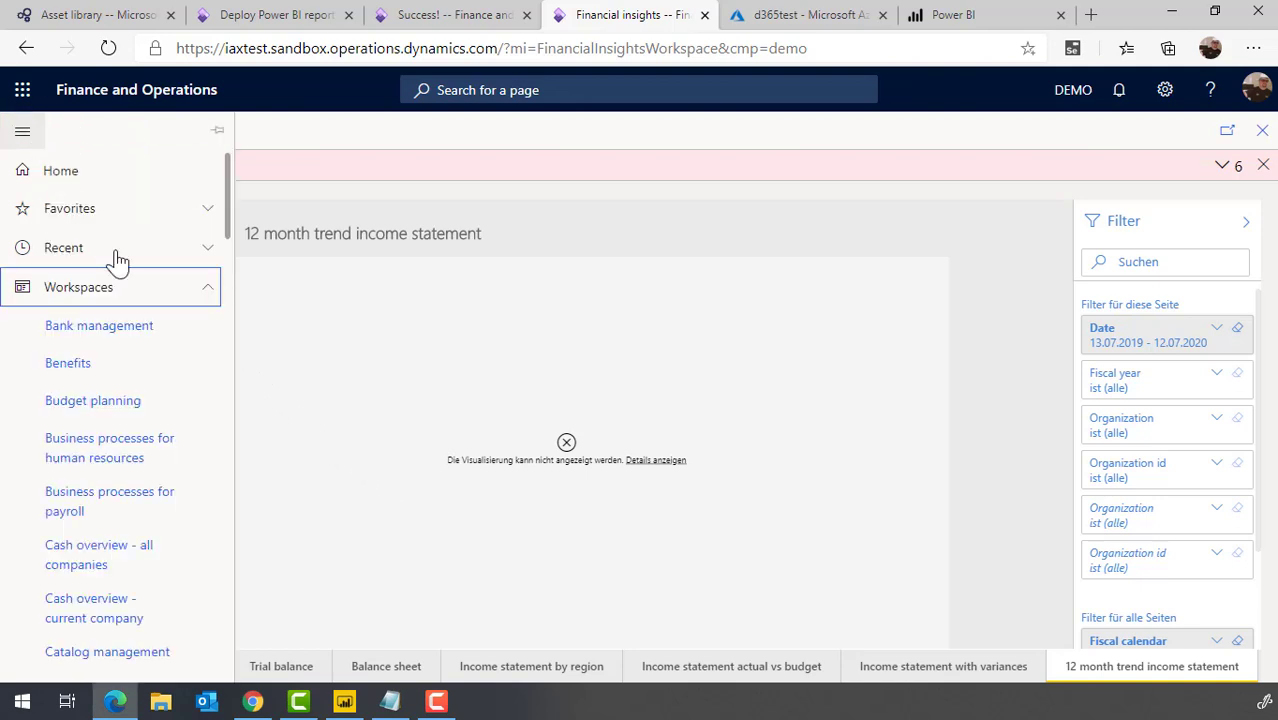
scroll(157, 386, "down", 3)
scroll(157, 371, "up", 3)
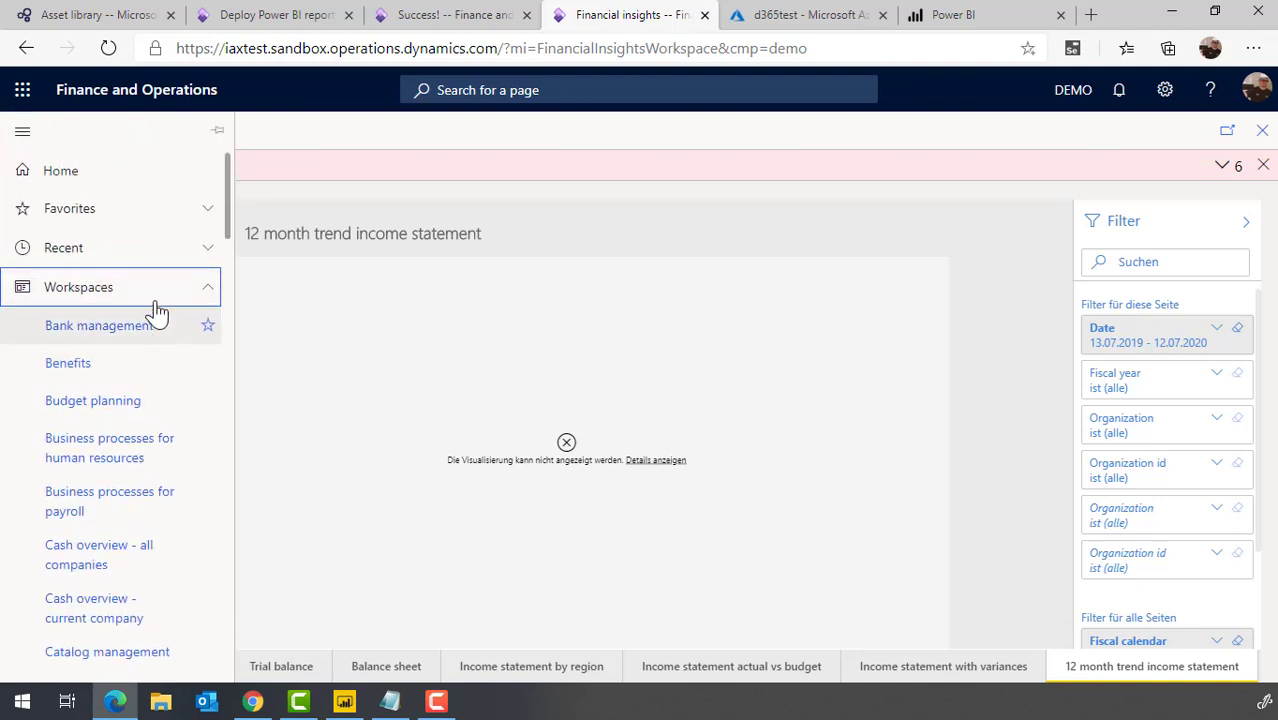
left_click(157, 287)
left_click(121, 330)
scroll(126, 337, "down", 10)
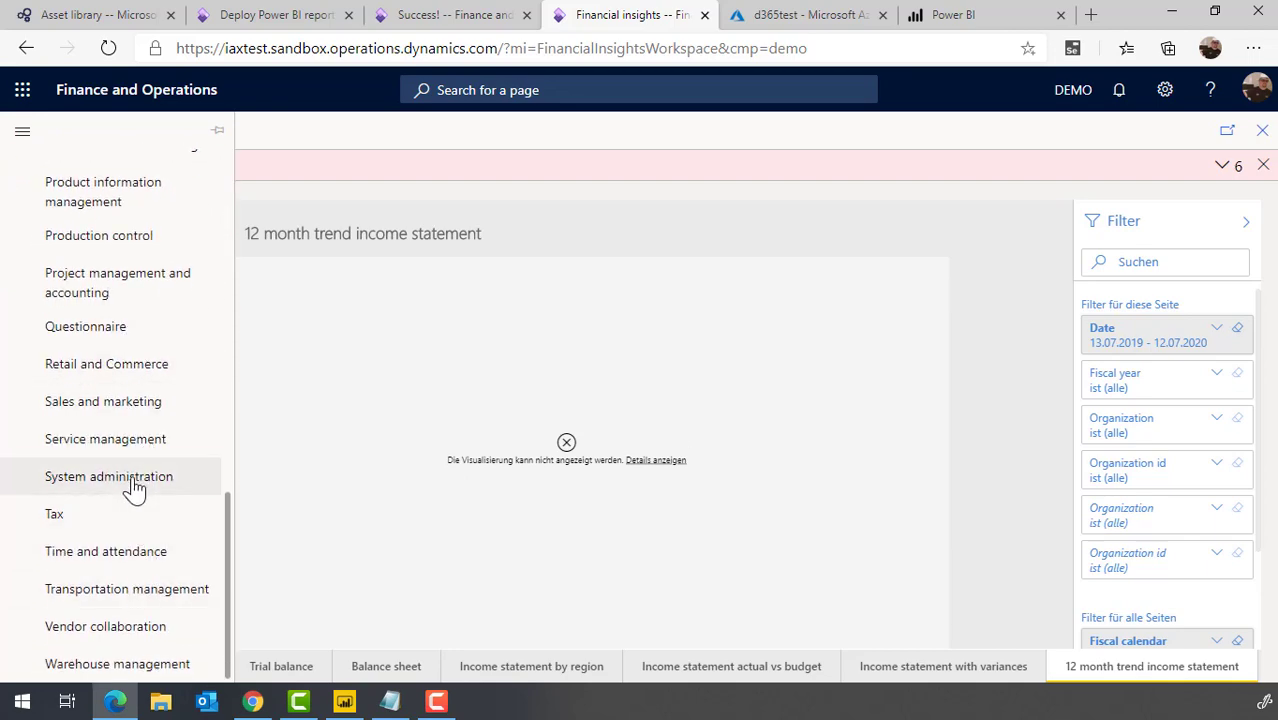
left_click(132, 480)
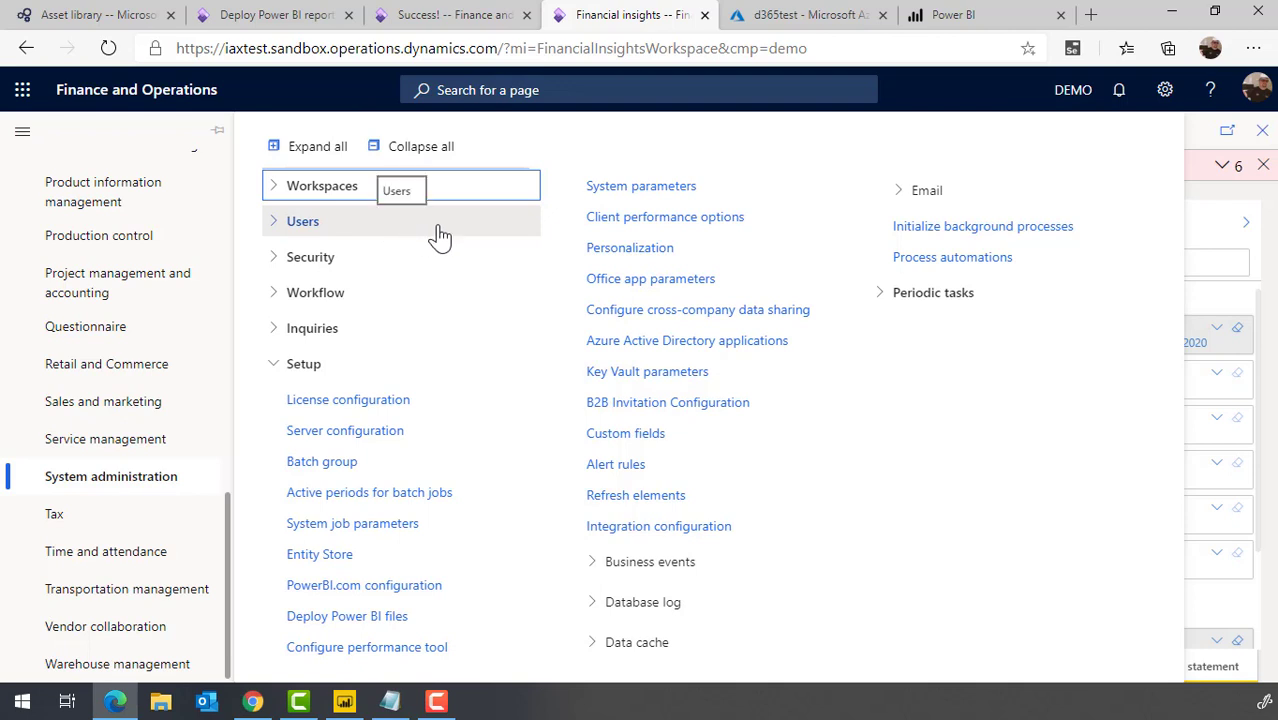
left_click(355, 564)
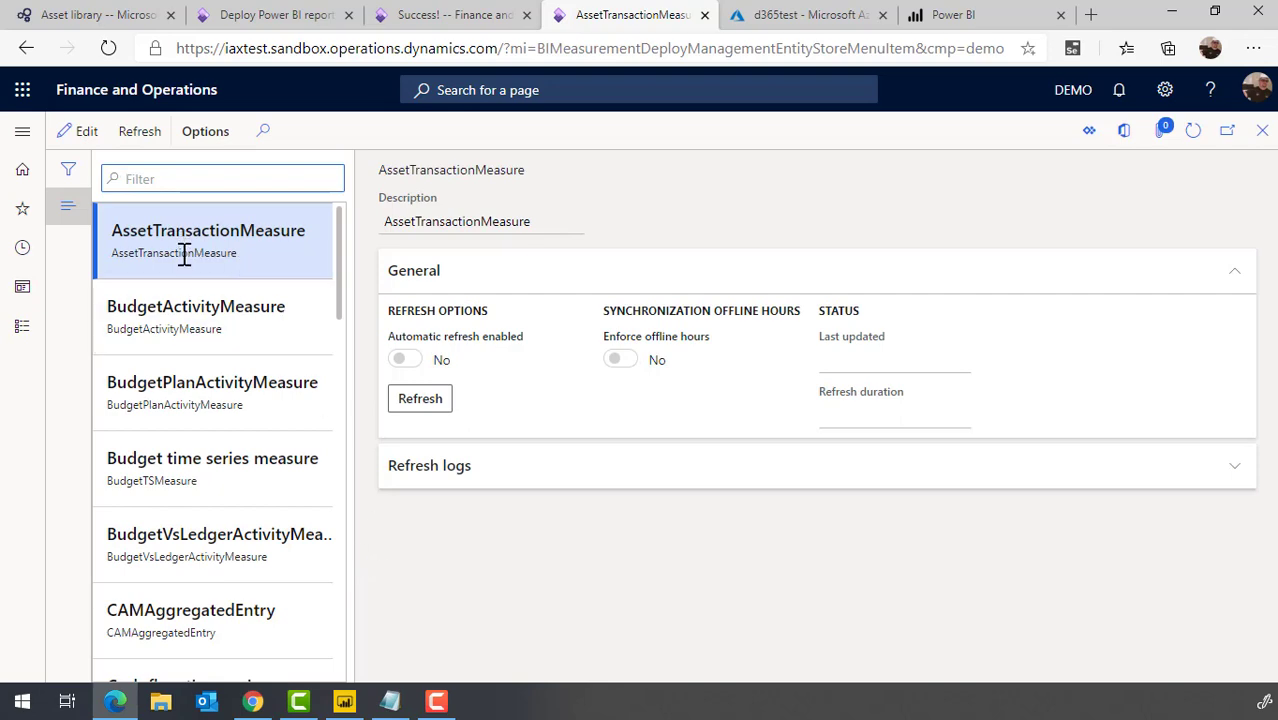
Enable automatic refresh with recurrence Every hour for the FinancialReportingTransactionDataV2 measurement in the entity store, save and expand its refresh logs.
scroll(184, 255, "down", 10)
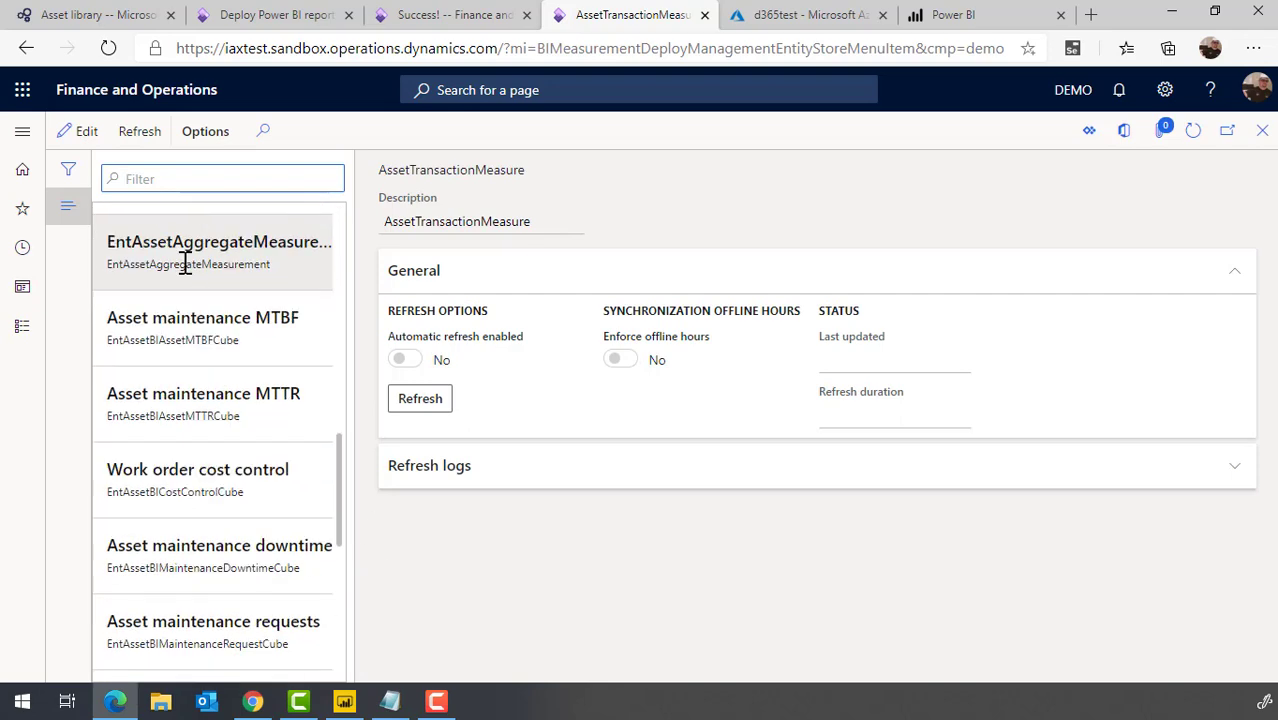
scroll(184, 262, "down", 6)
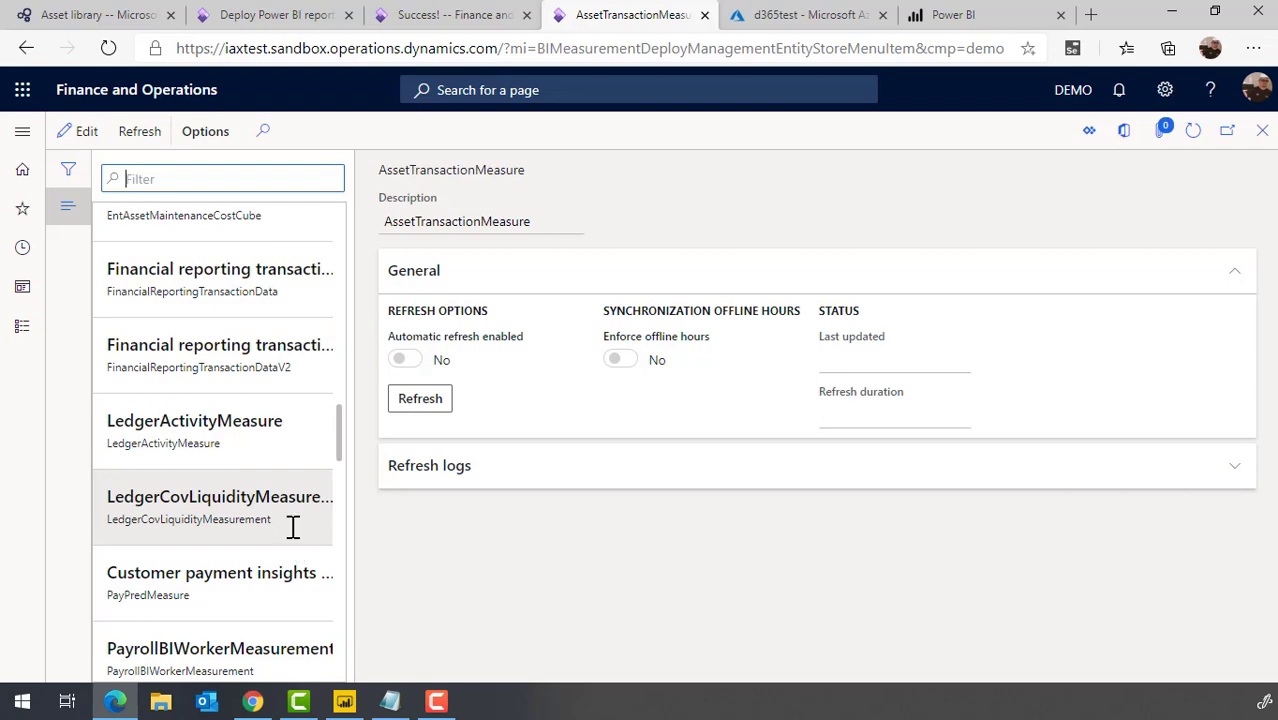
scroll(285, 535, "down", 4)
scroll(240, 530, "up", 15)
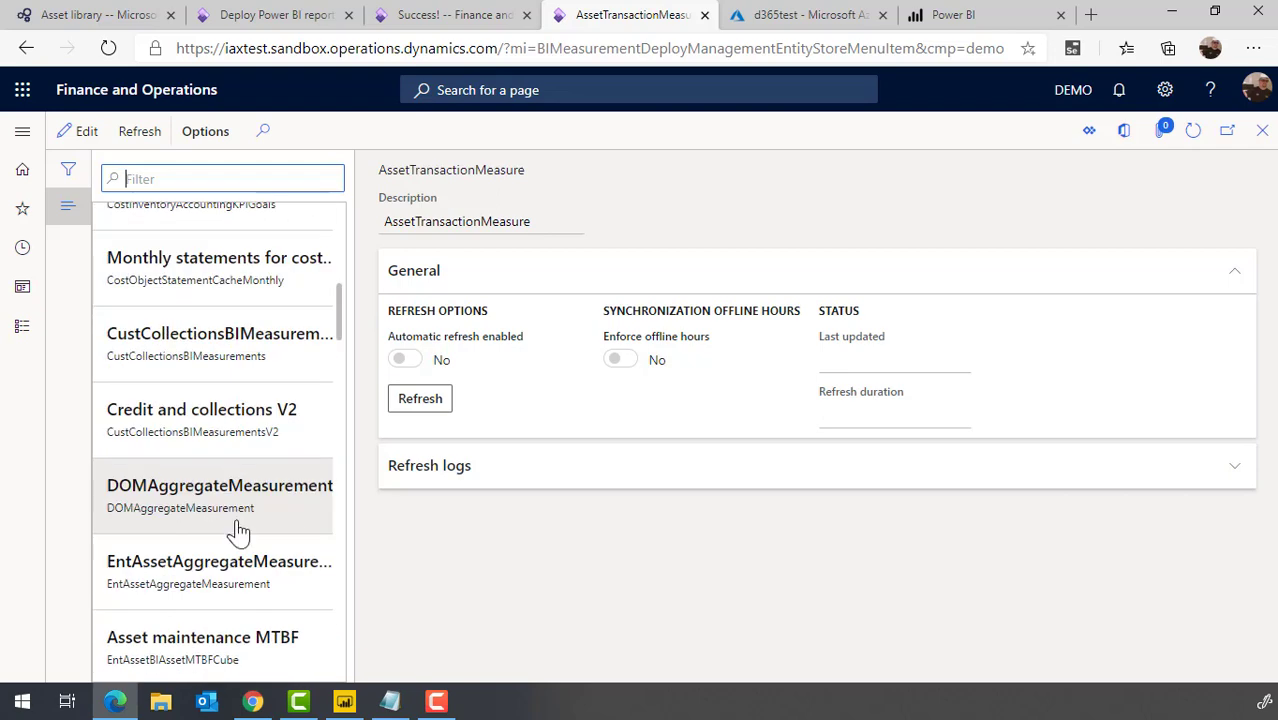
scroll(237, 531, "down", 4)
scroll(183, 345, "down", 6)
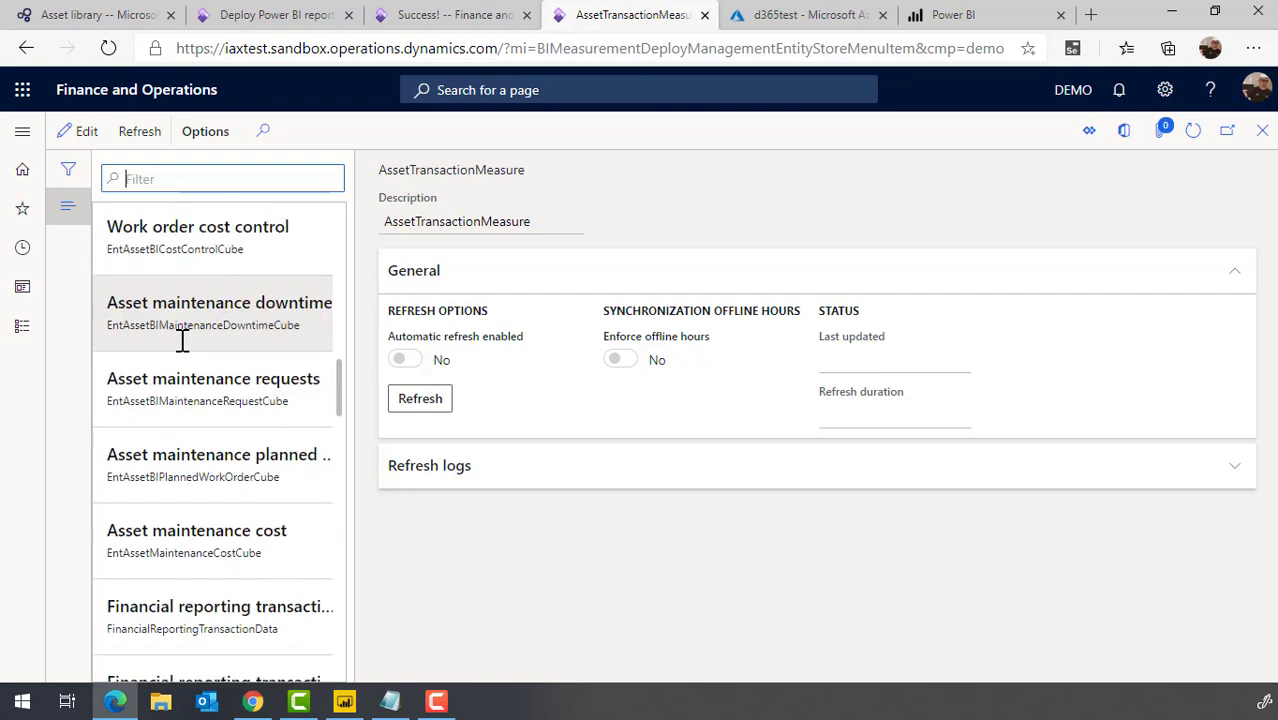
left_click(204, 355)
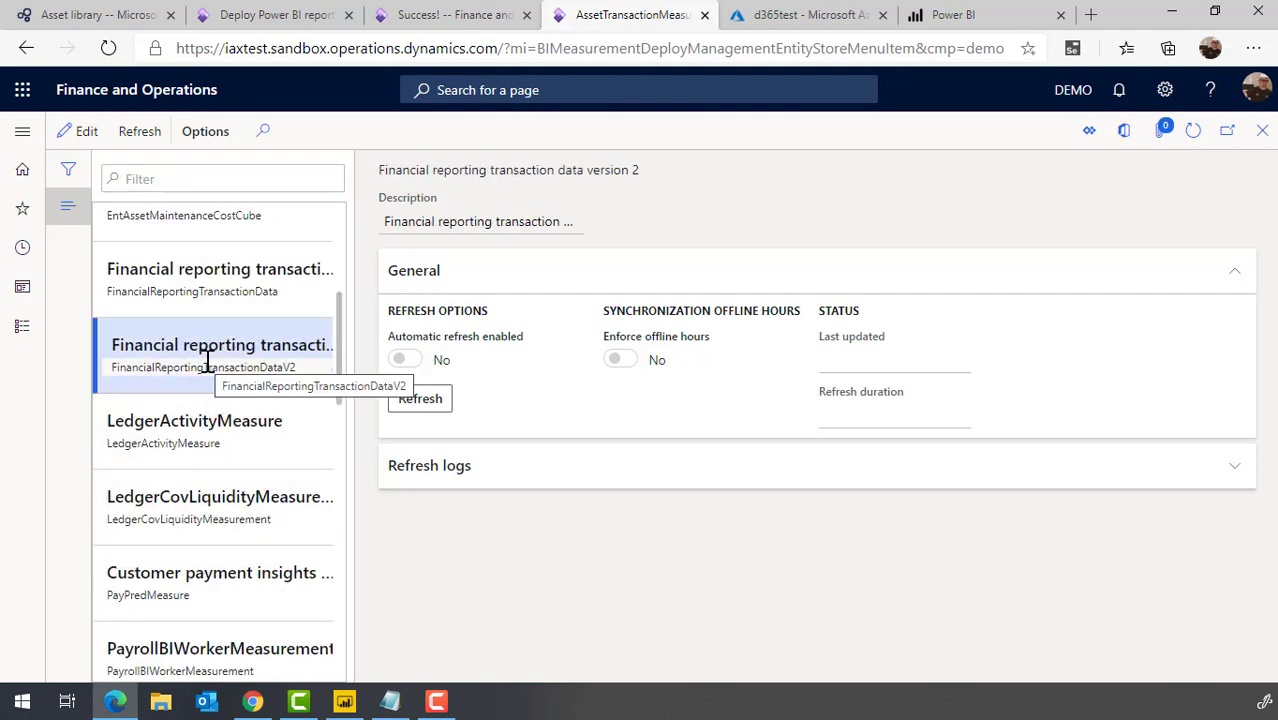
left_click(88, 133)
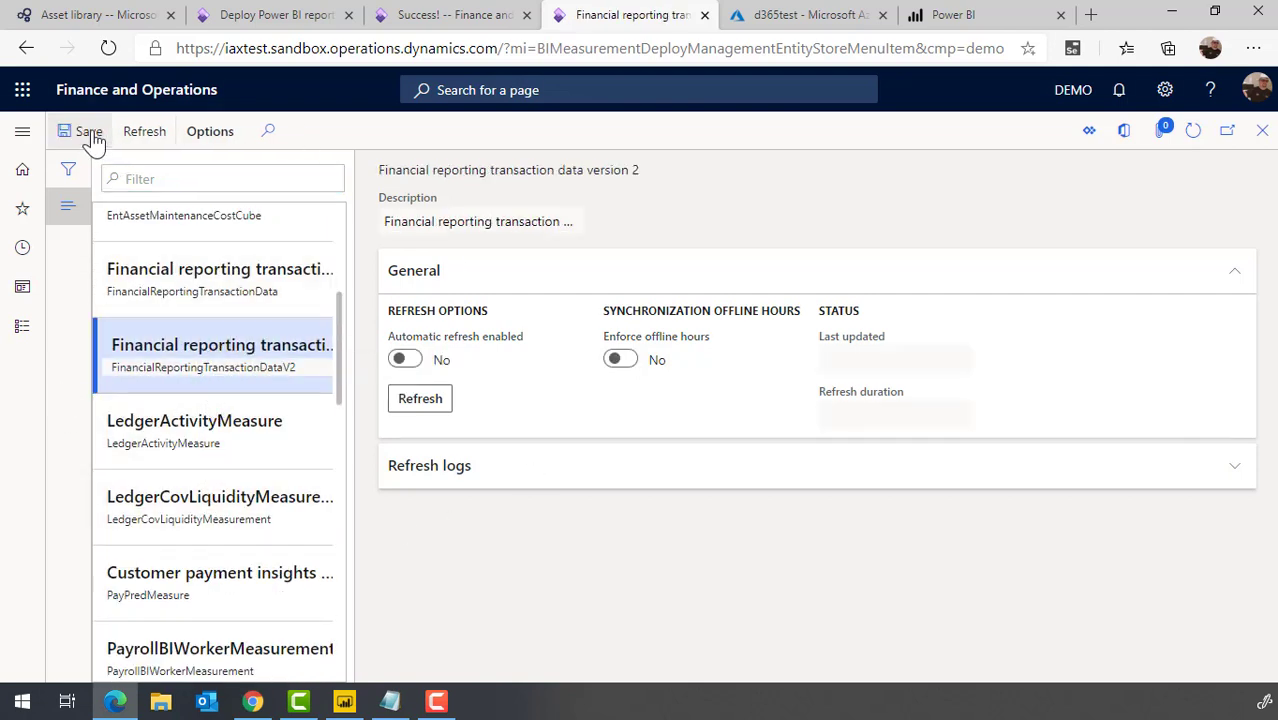
left_click(405, 360)
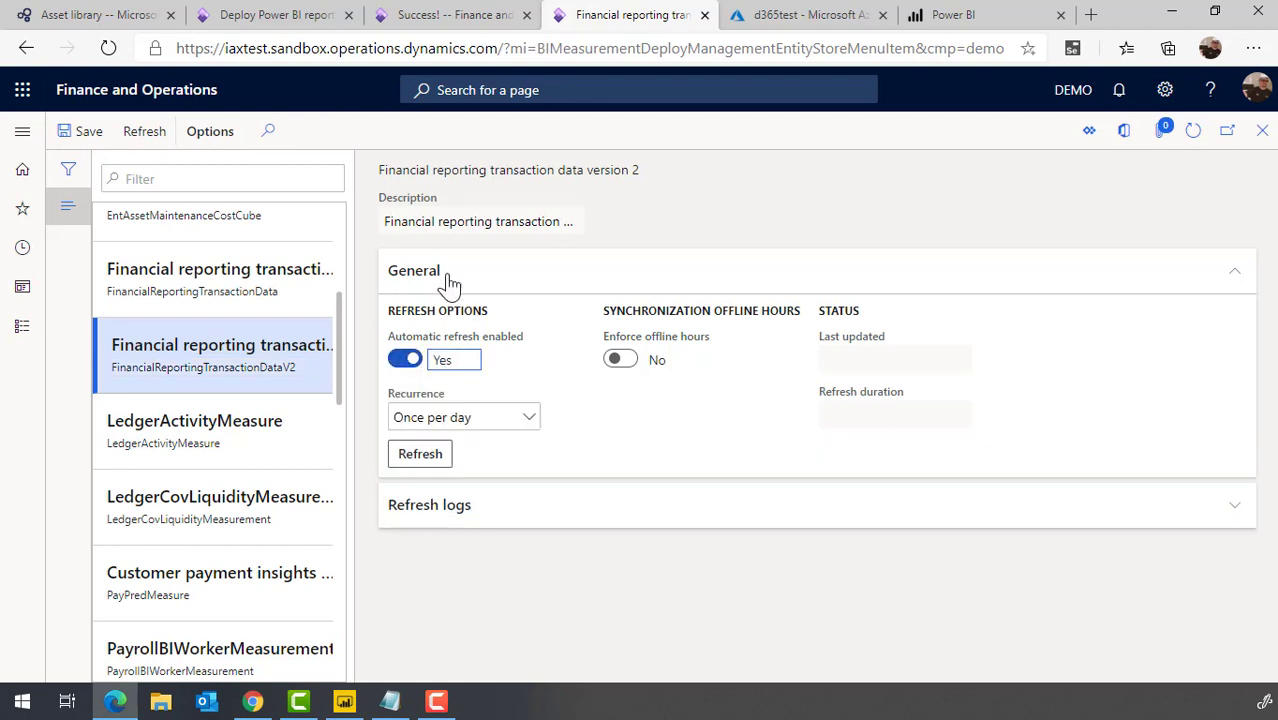
left_click(531, 418)
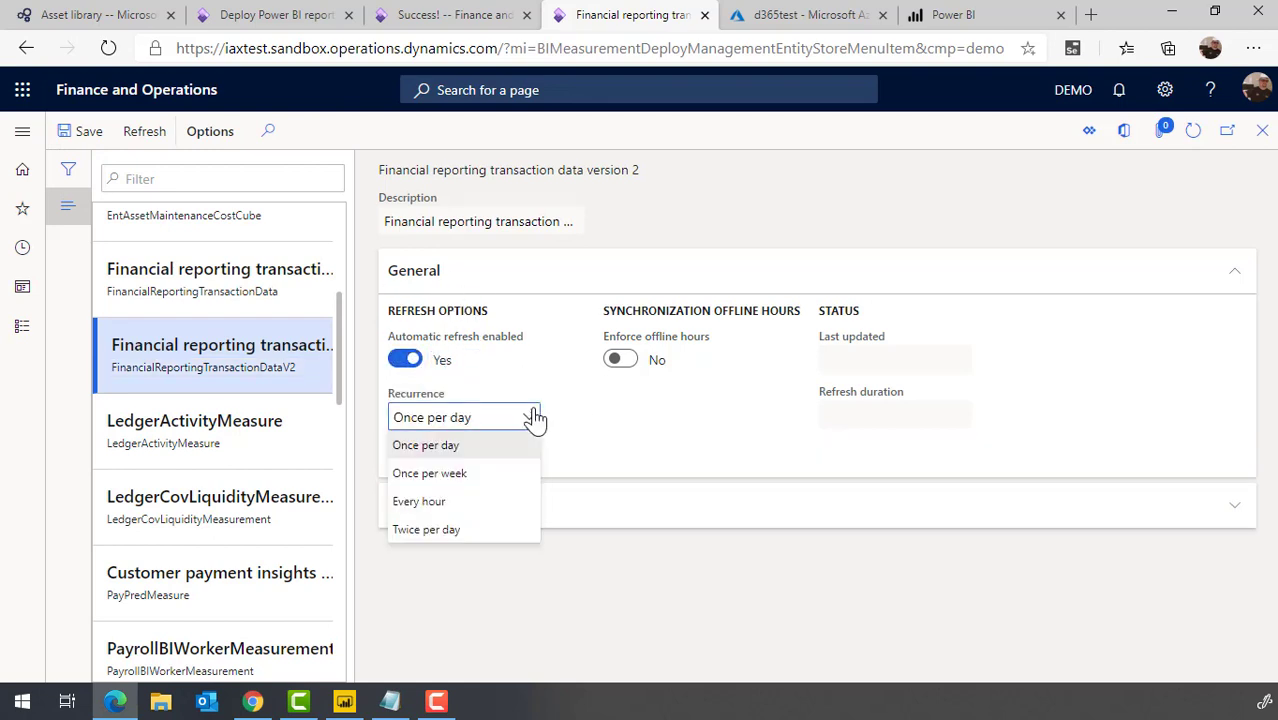
left_click(460, 504)
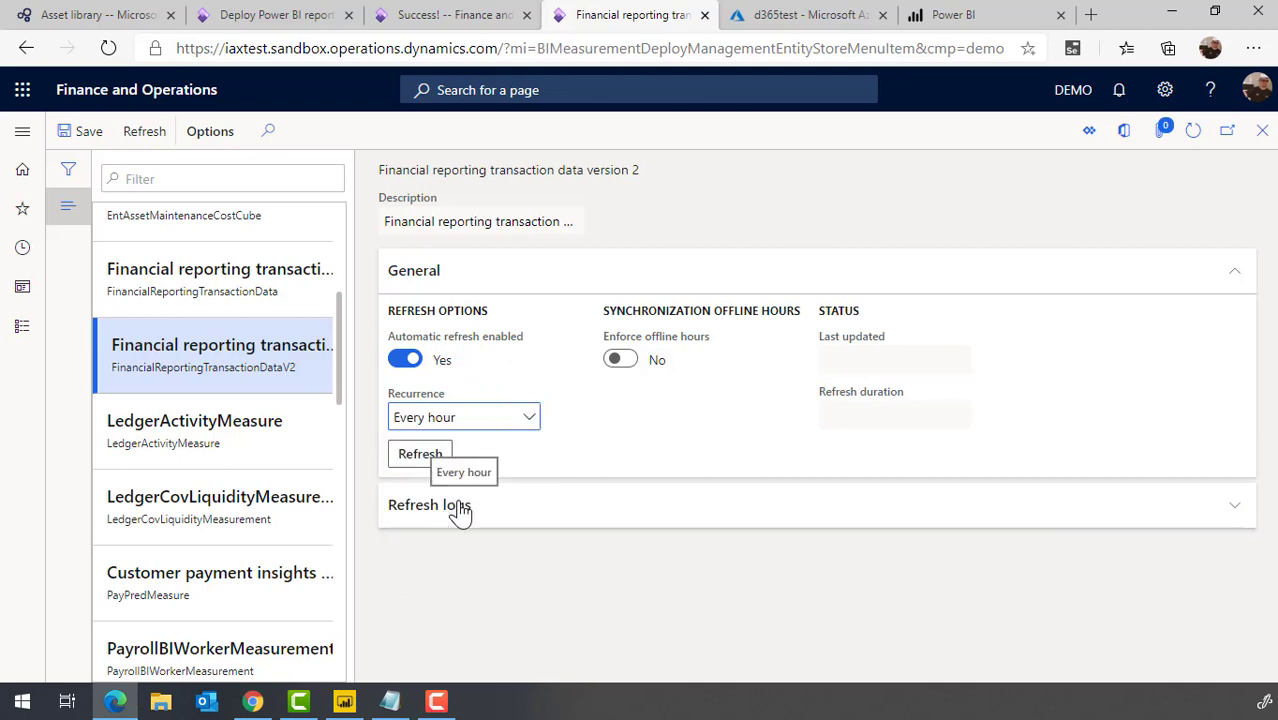
left_click(102, 133)
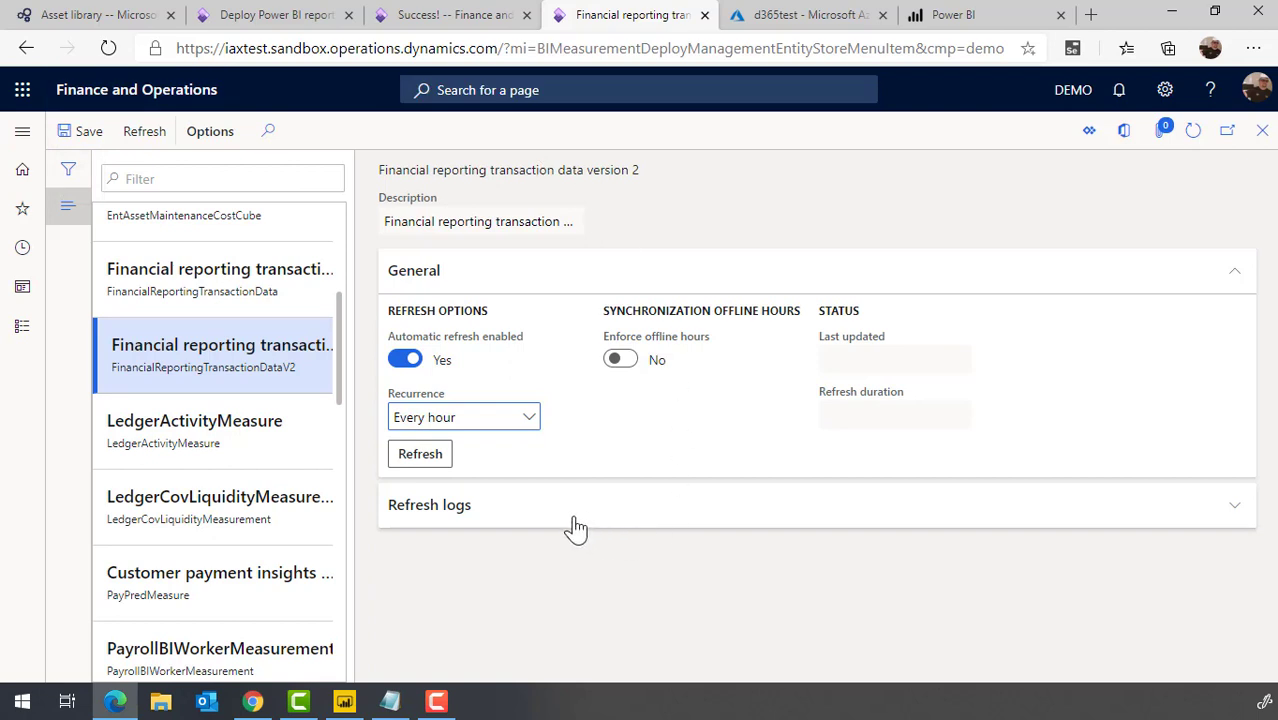
left_click(629, 516)
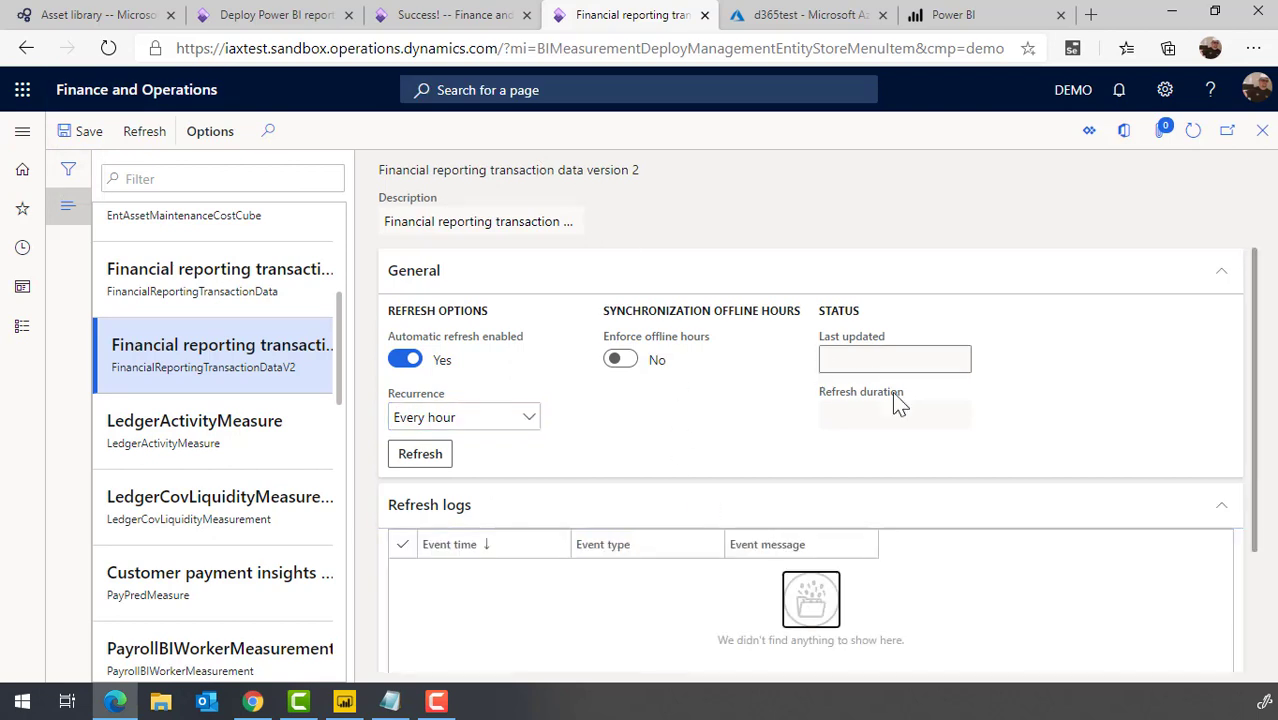